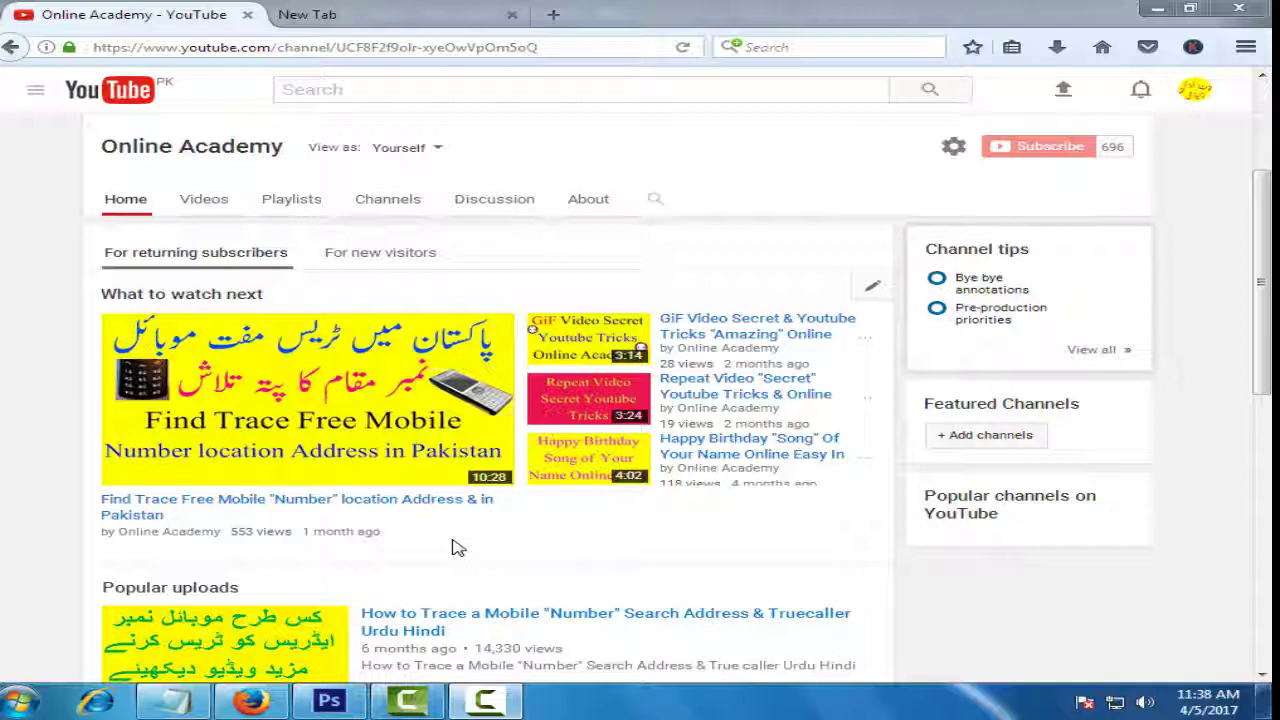
- Switch to Notepad, enlarge the note with the thumbnail phrases to full screen, and return to Firefox
{"action": "left_click", "coordinate": [172, 701]}
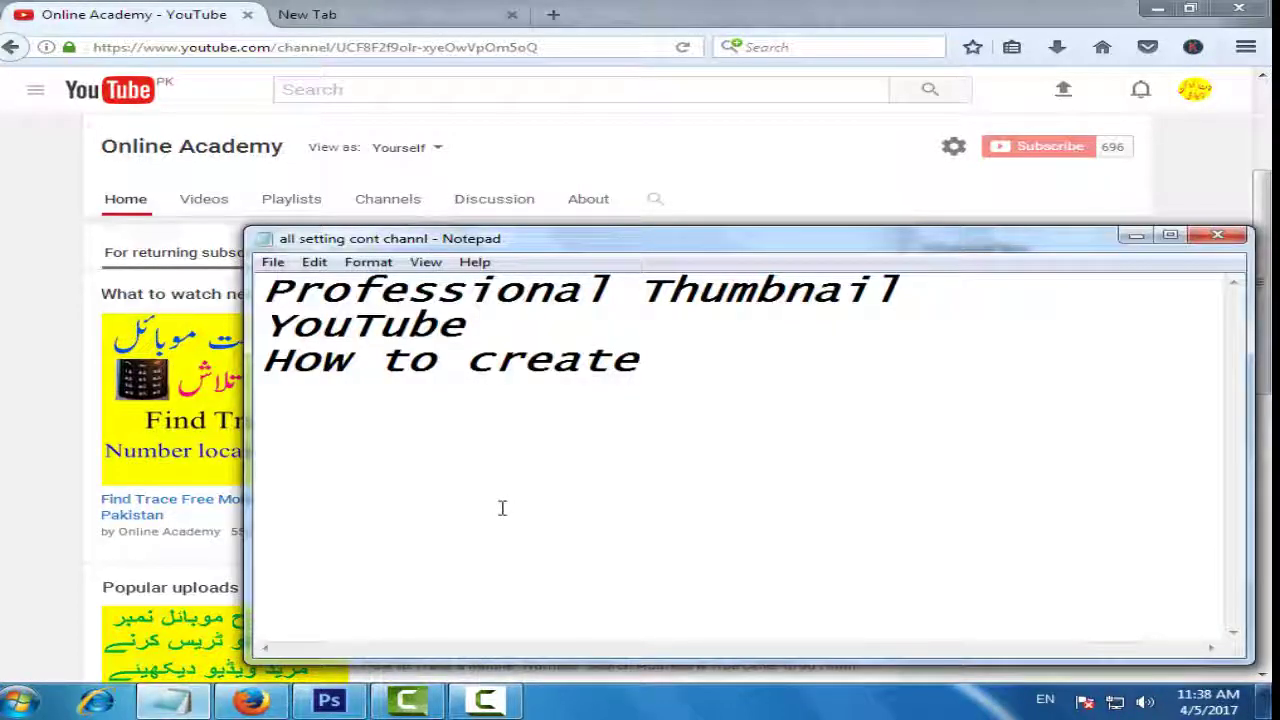
{"action": "left_click", "coordinate": [1170, 235]}
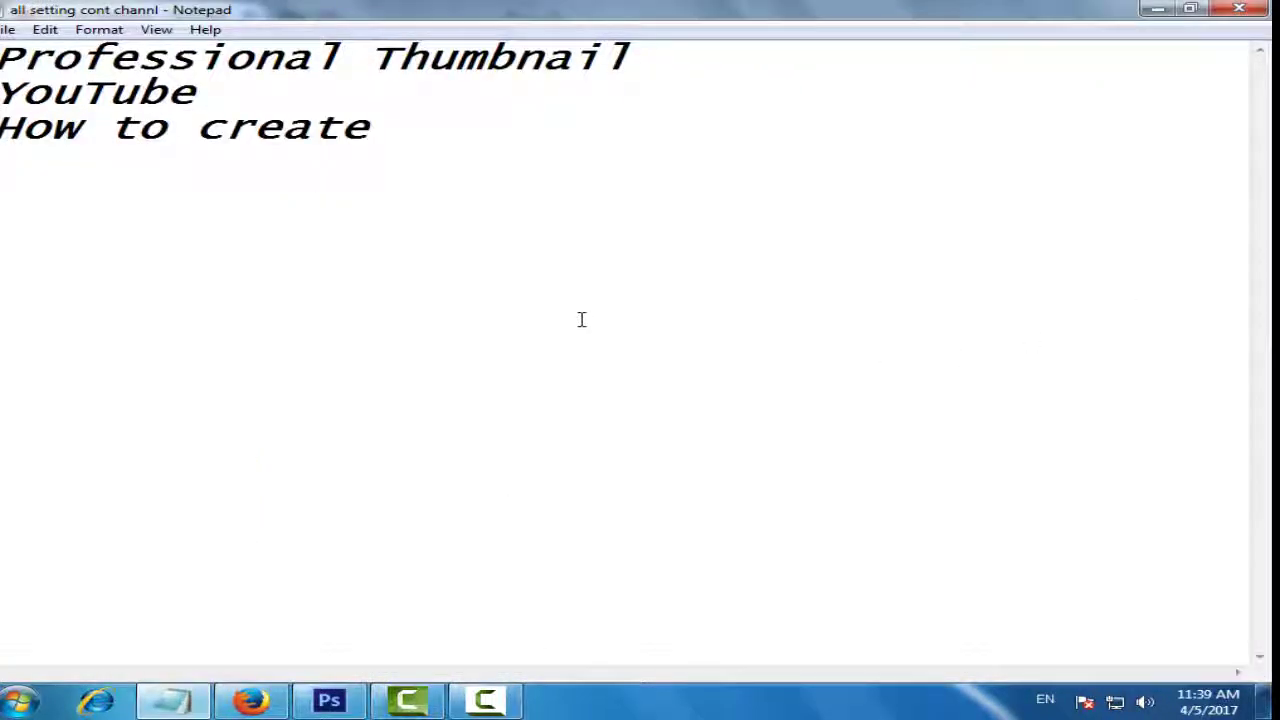
{"action": "left_click", "coordinate": [251, 700]}
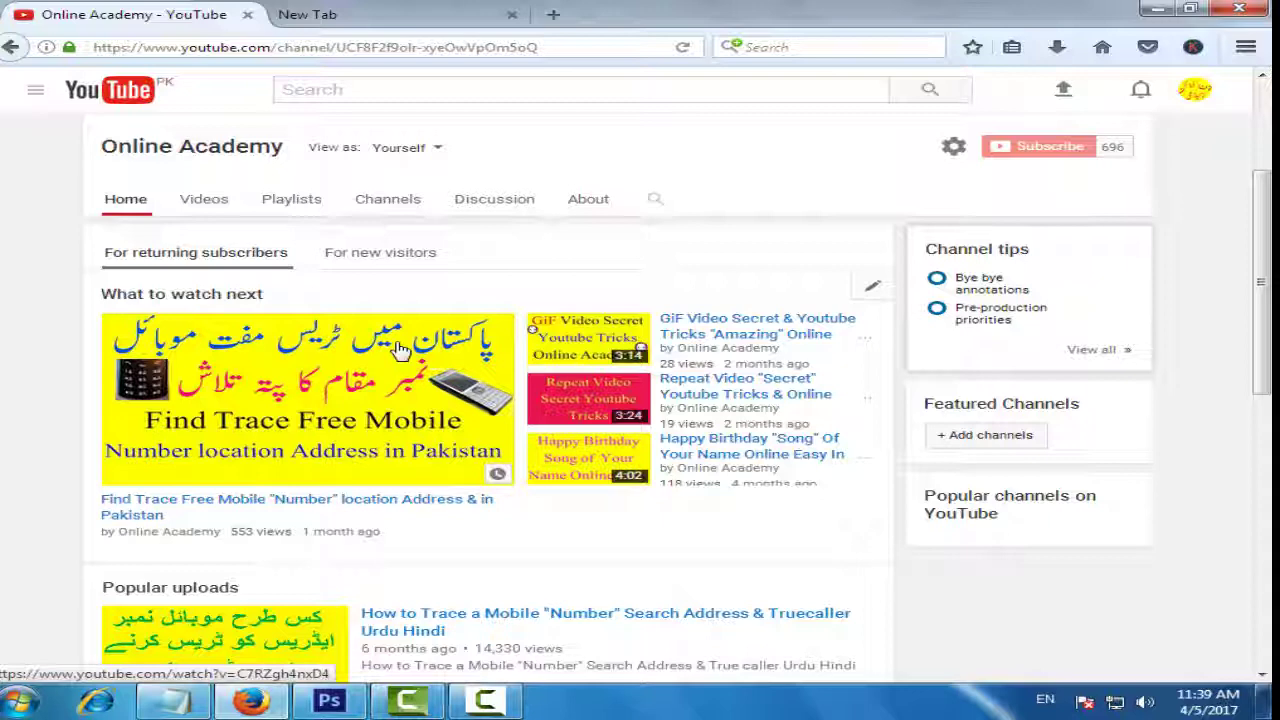
- Load google.com in the empty browser tab
{"action": "left_click", "coordinate": [361, 15]}
{"action": "left_click", "coordinate": [376, 47]}
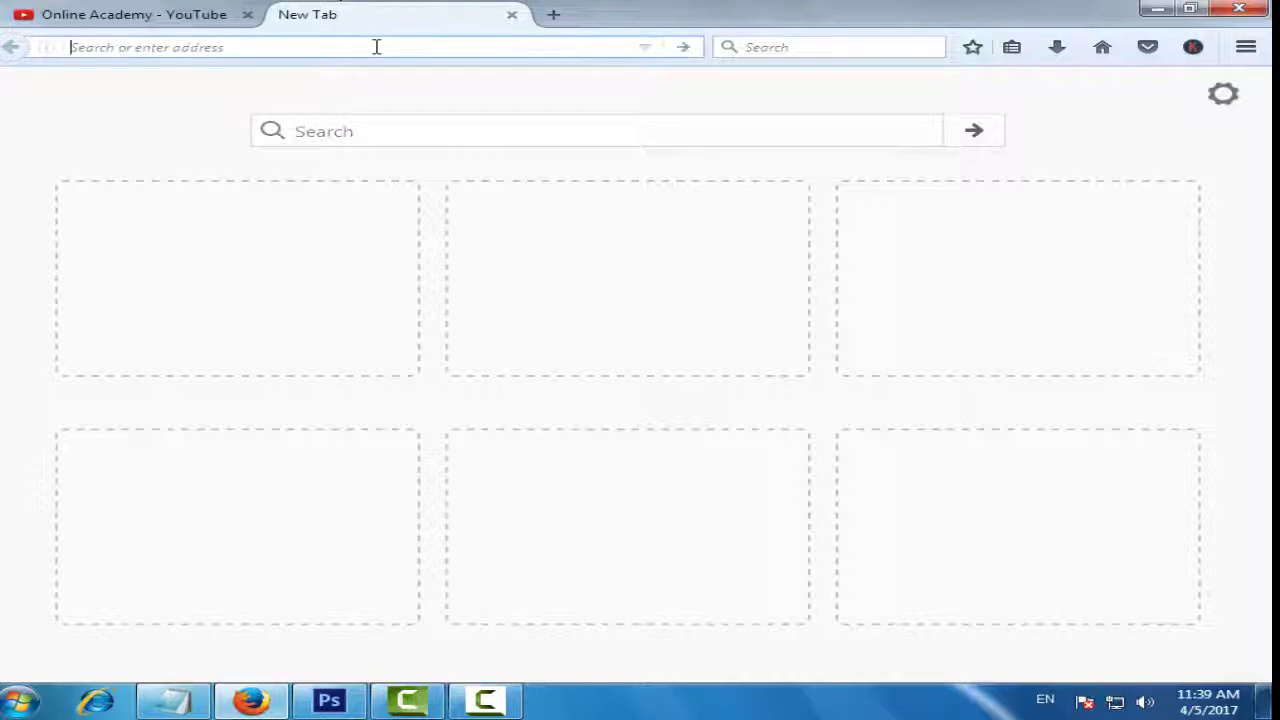
{"action": "left_click", "coordinate": [305, 705]}
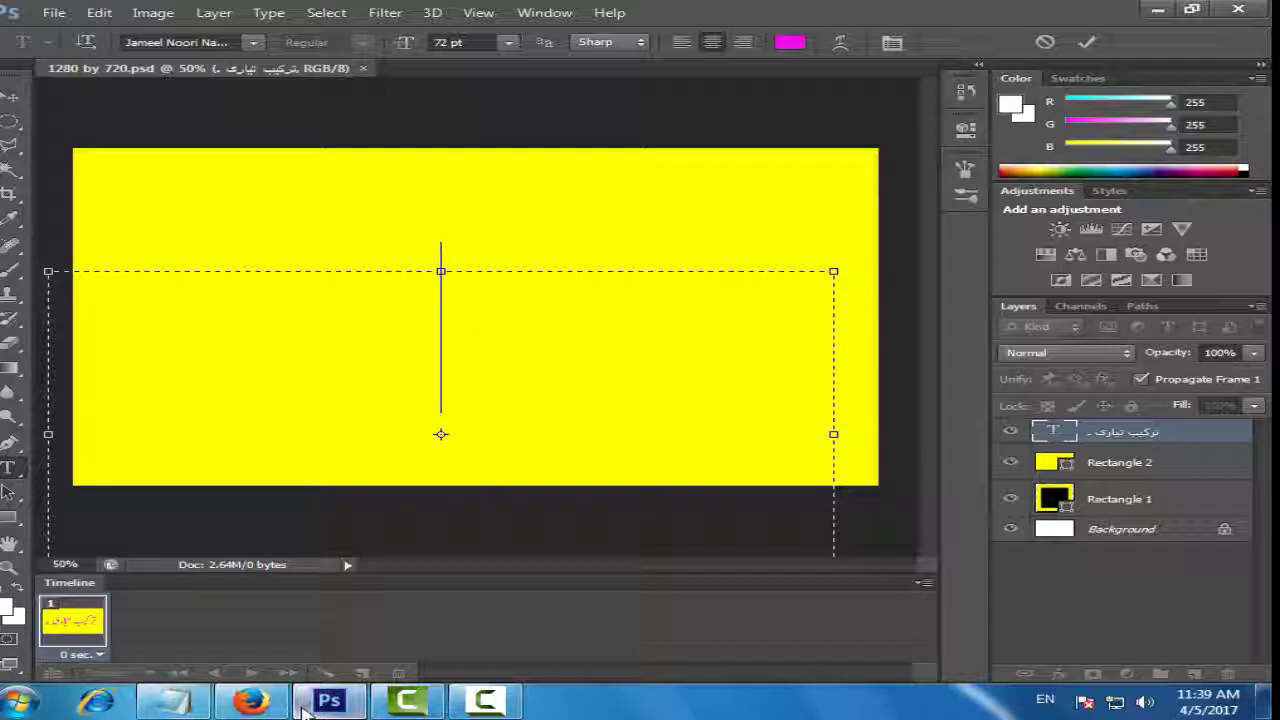
{"action": "mouse_move", "coordinate": [250, 700]}
{"action": "left_click", "coordinate": [258, 597]}
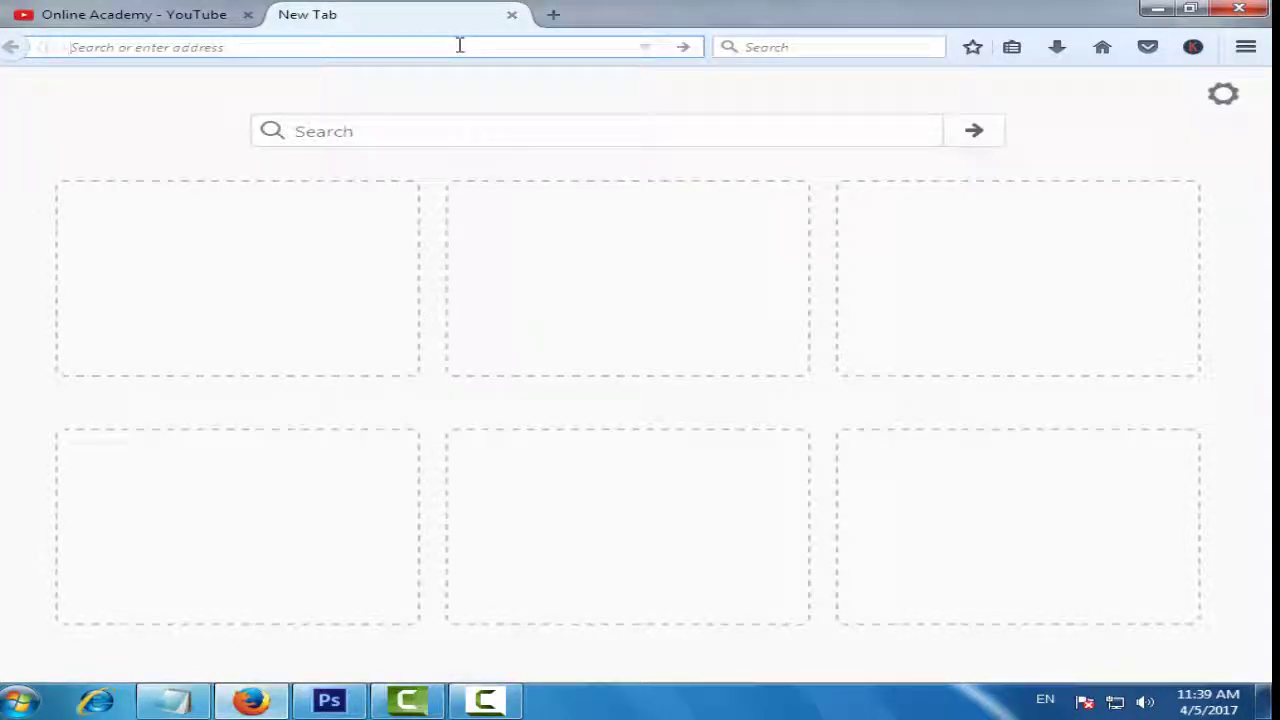
{"action": "type", "text": "google.com/"}
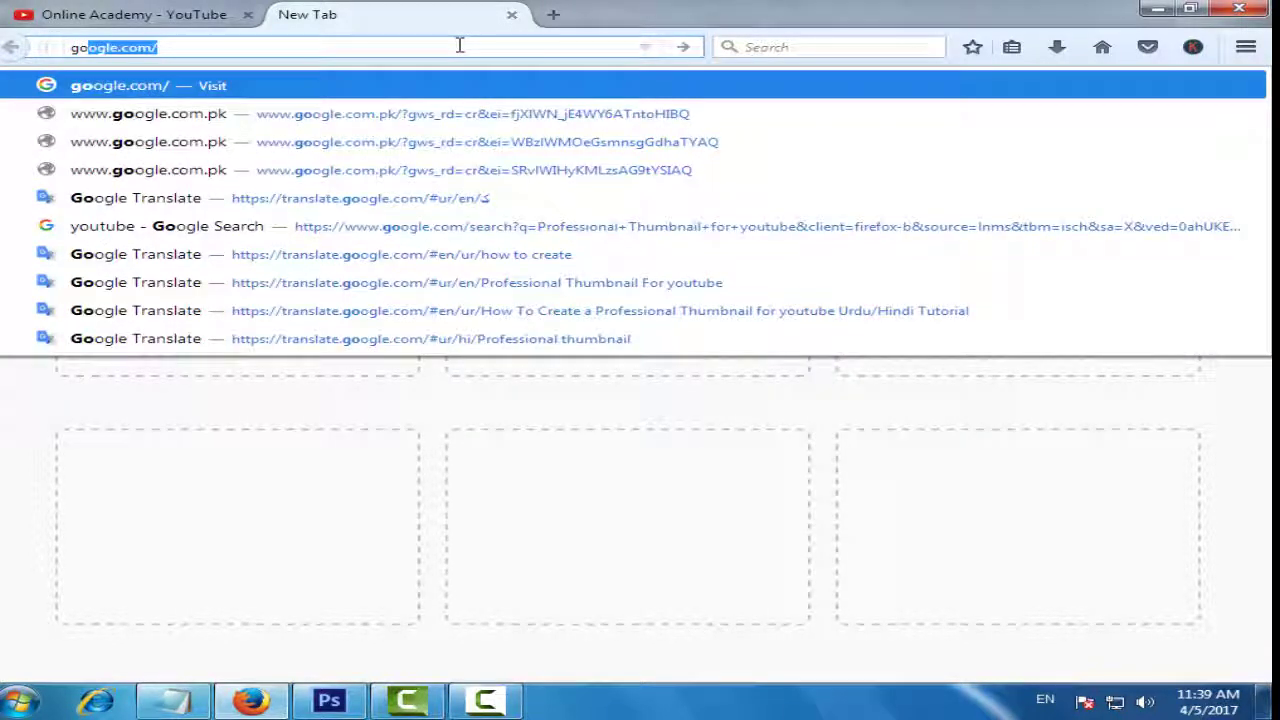
{"action": "key", "text": "Return"}
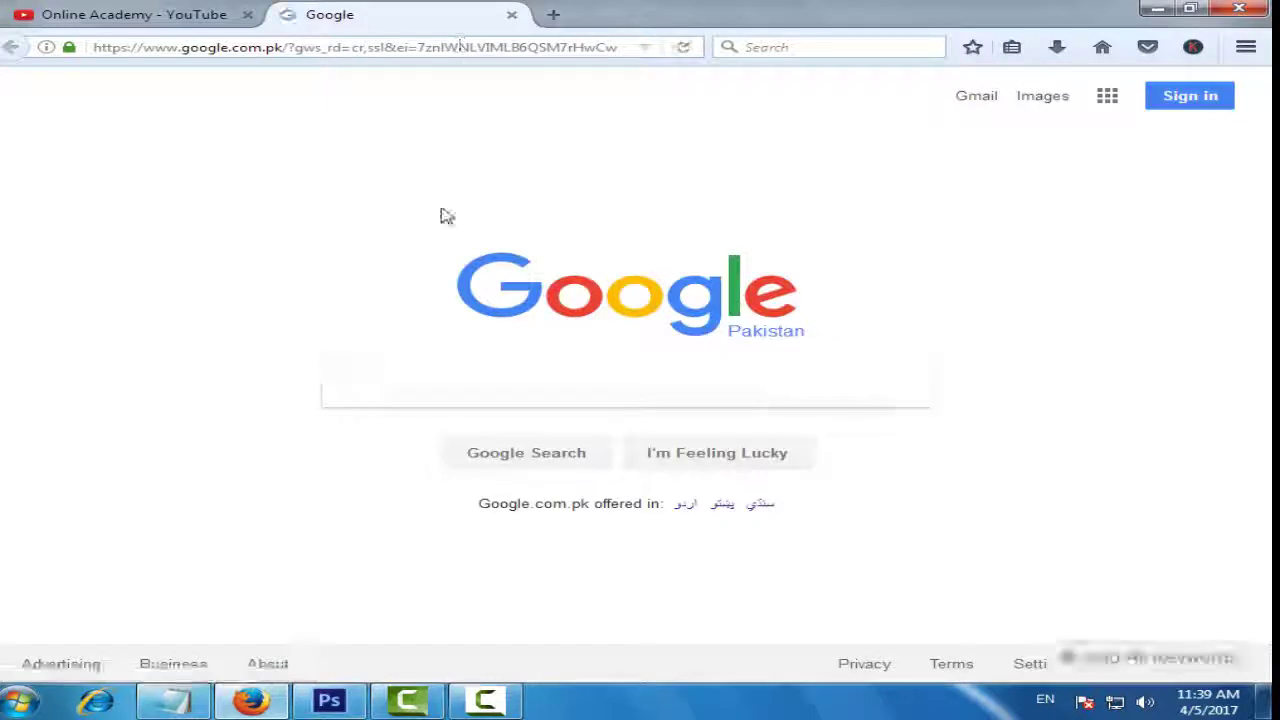
- Search Google for "google translate" and open the Google Translate site
{"action": "type", "text": "go"}
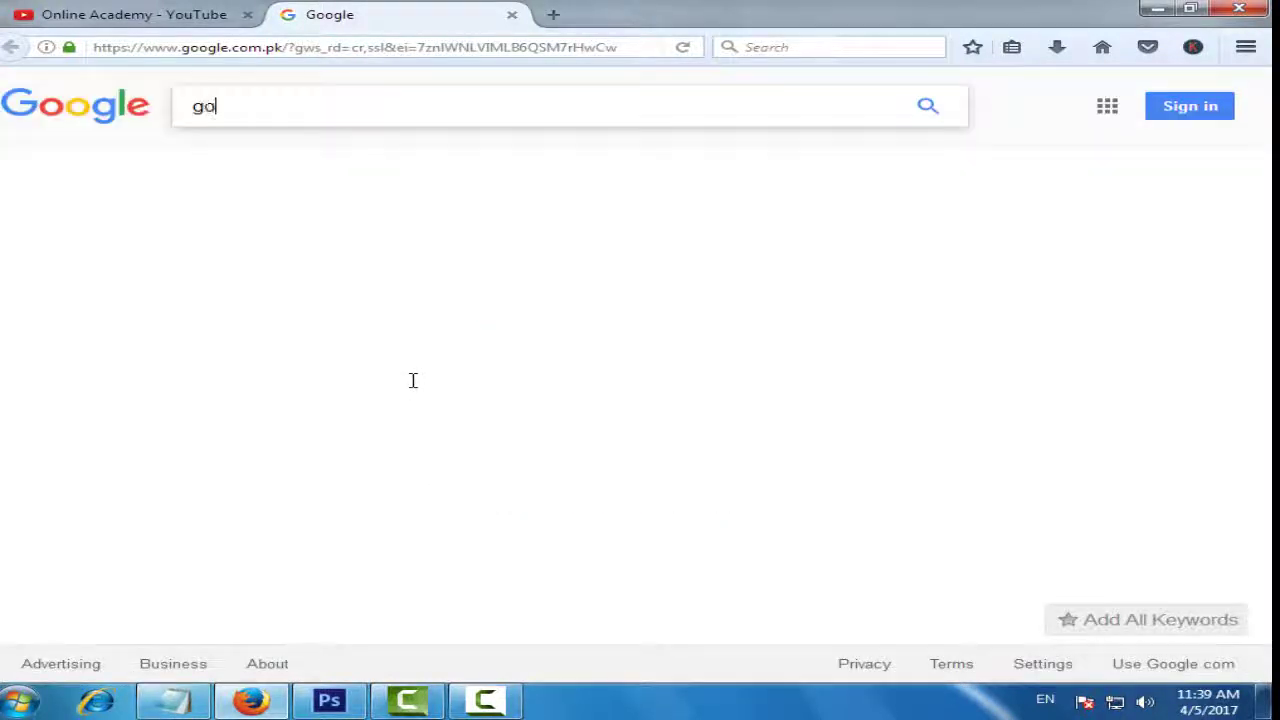
{"action": "type", "text": "ogle"}
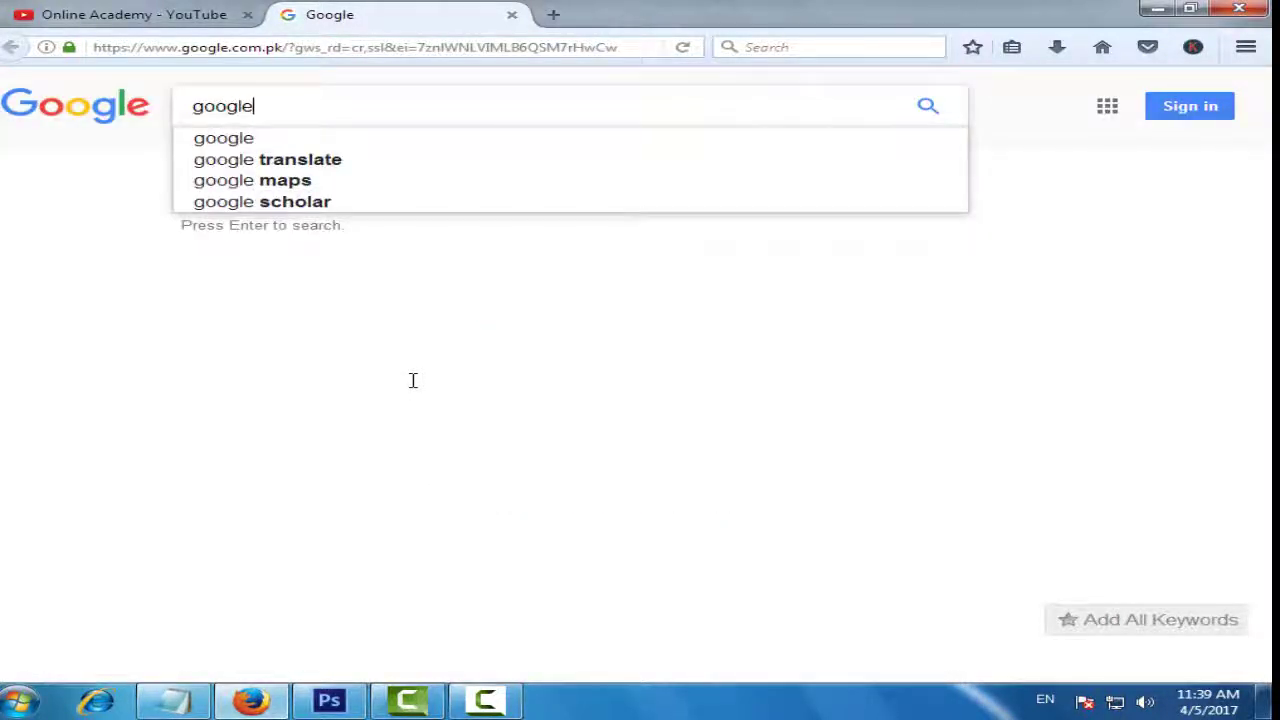
{"action": "left_click", "coordinate": [358, 160]}
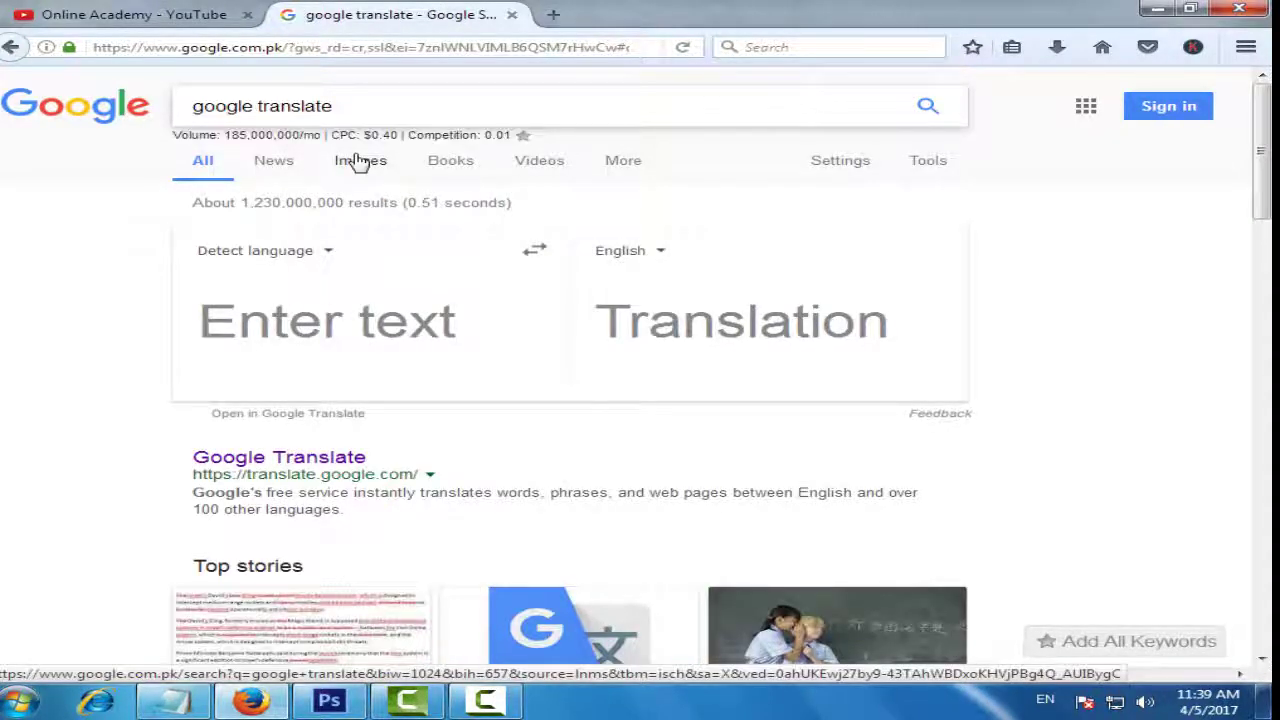
{"action": "left_click", "coordinate": [349, 462]}
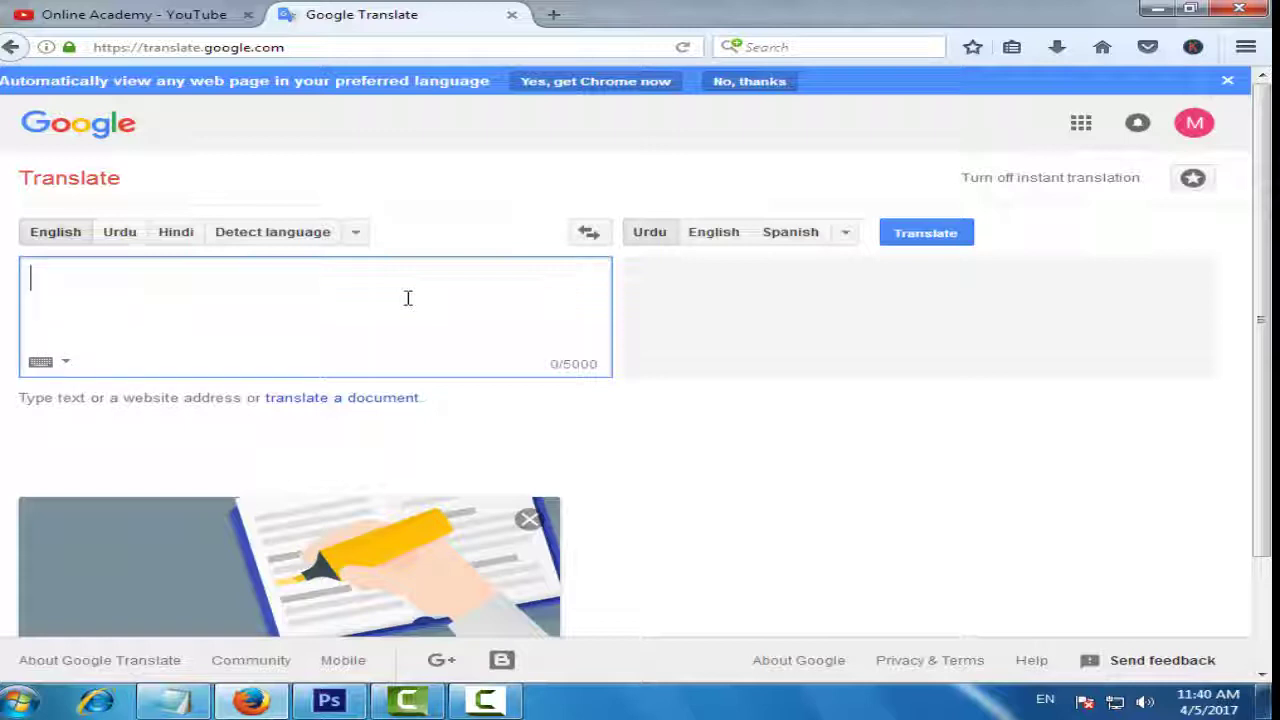
- Switch to Notepad and copy the first line, "Professional Thumbnail"
{"action": "left_click", "coordinate": [162, 706]}
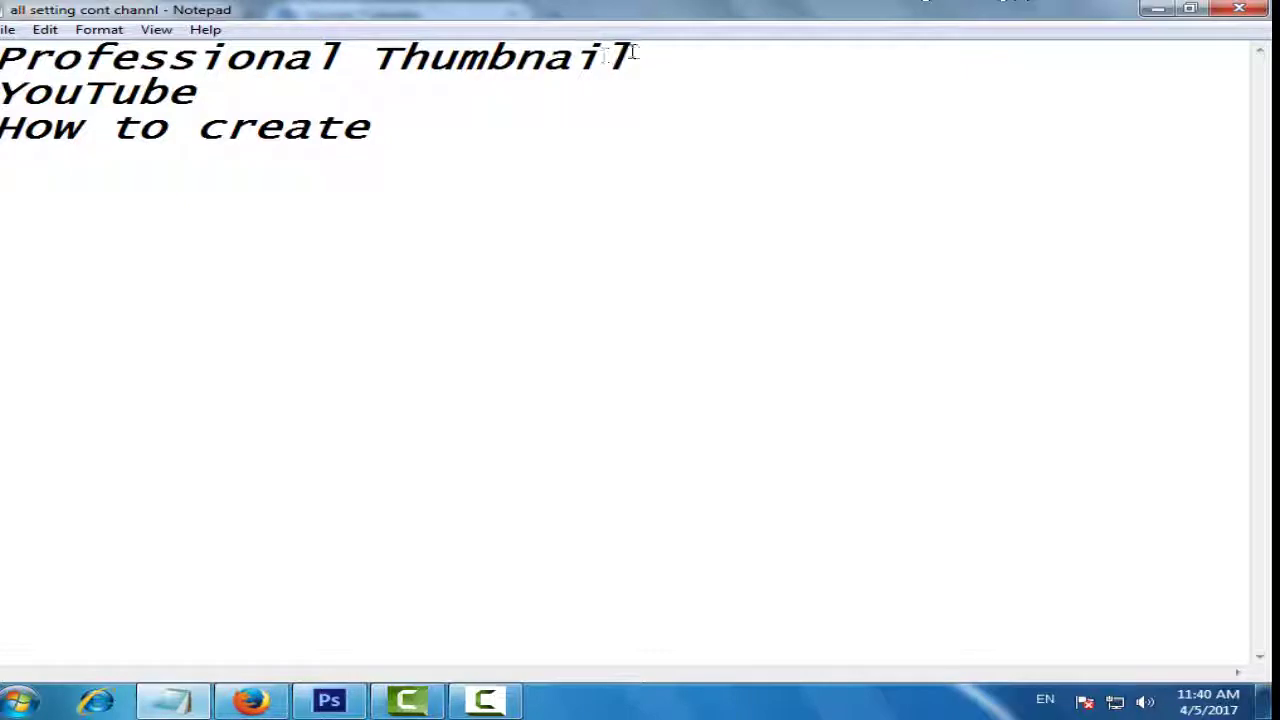
{"action": "left_click_drag", "start_coordinate": [631, 55], "coordinate": [24, 57]}
{"action": "left_click", "coordinate": [28, 57]}
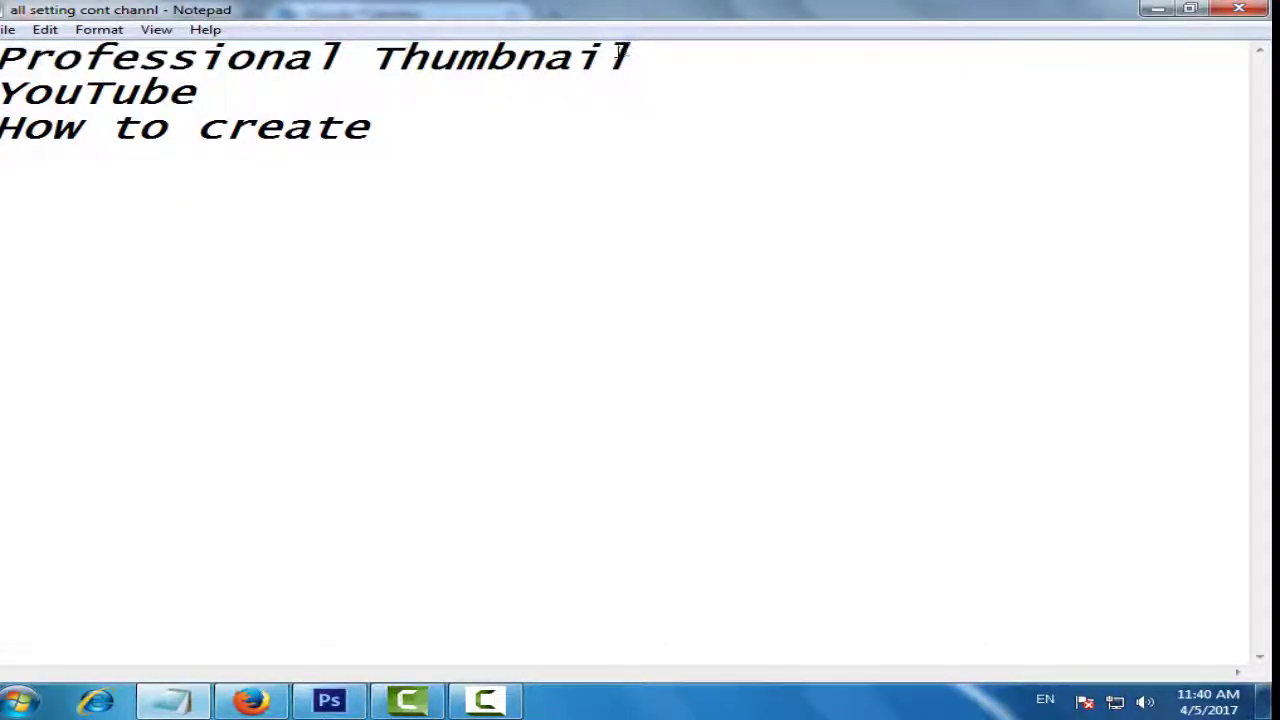
{"action": "left_click_drag", "start_coordinate": [657, 57], "coordinate": [2, 57]}
{"action": "key", "text": "ctrl+c"}
{"action": "right_click", "coordinate": [148, 45]}
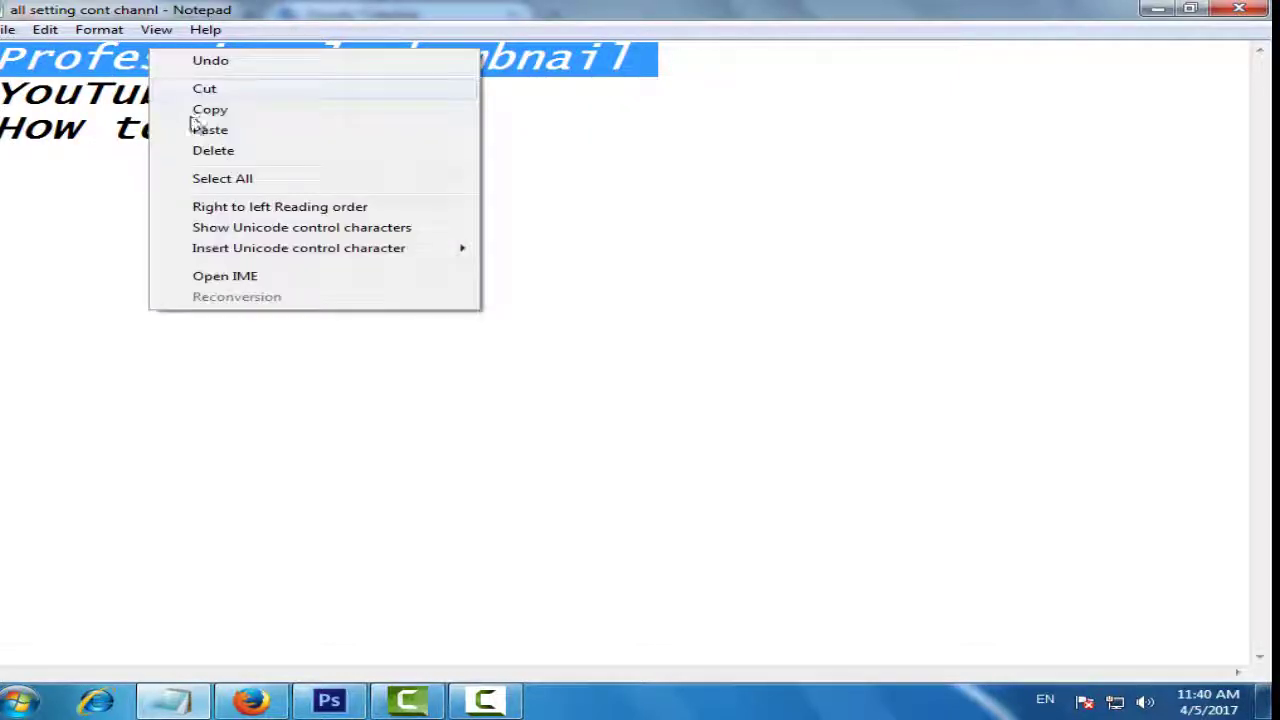
{"action": "left_click", "coordinate": [205, 106]}
- Switch to Firefox and paste "Professional Thumbnail" as the English source text in Google Translate
{"action": "left_click", "coordinate": [251, 700]}
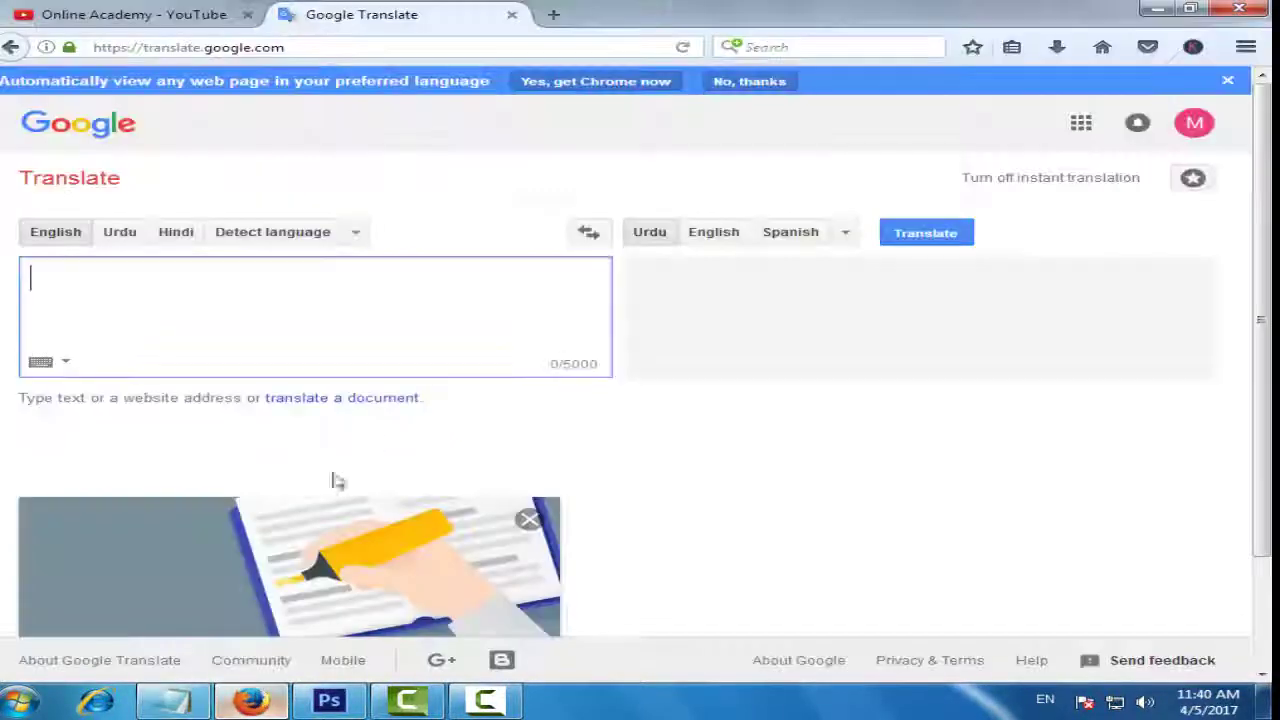
{"action": "right_click", "coordinate": [361, 291]}
{"action": "left_click", "coordinate": [421, 372]}
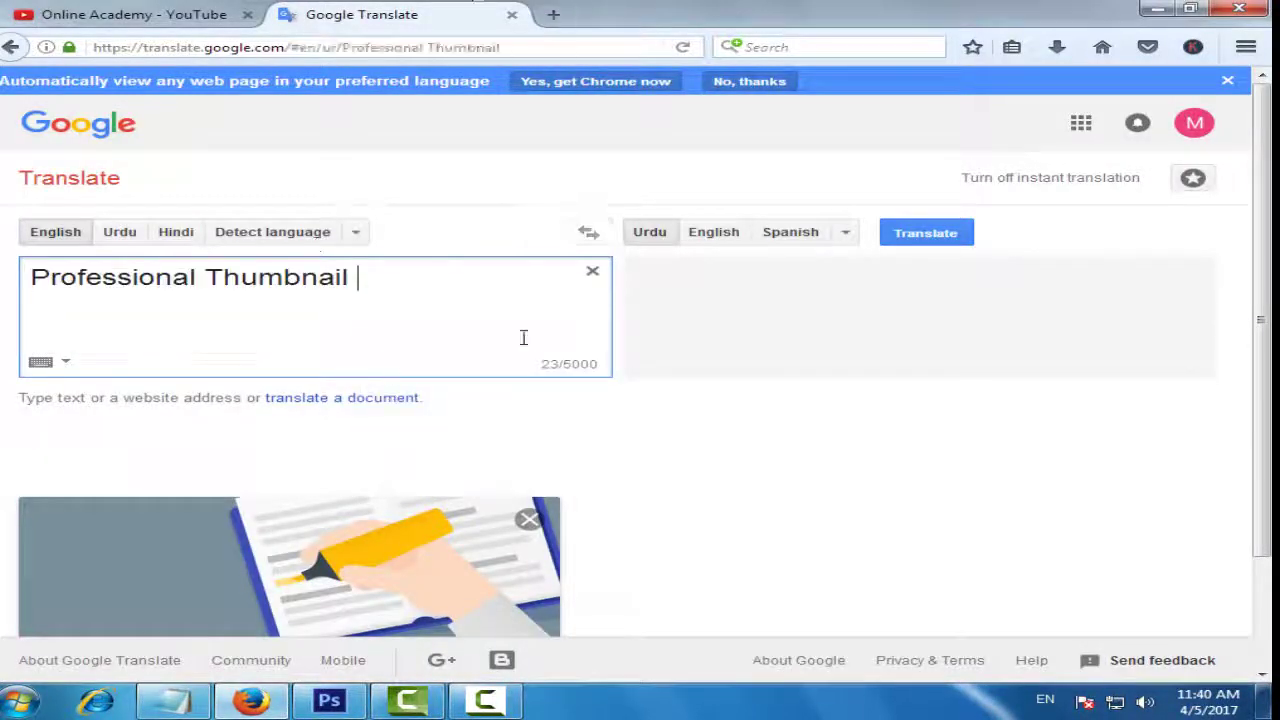
- Select the whole Urdu translation of "Professional Thumbnail" and copy it
{"action": "double_click", "coordinate": [877, 287]}
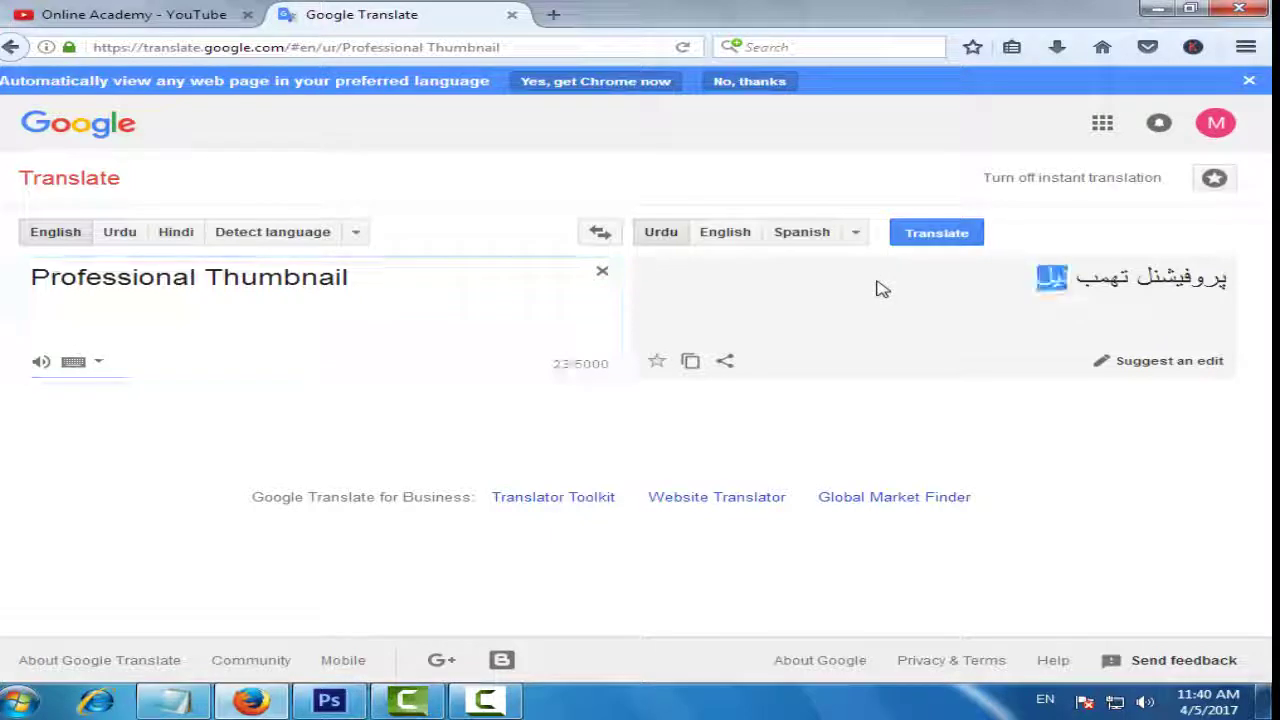
{"action": "triple_click", "coordinate": [877, 287]}
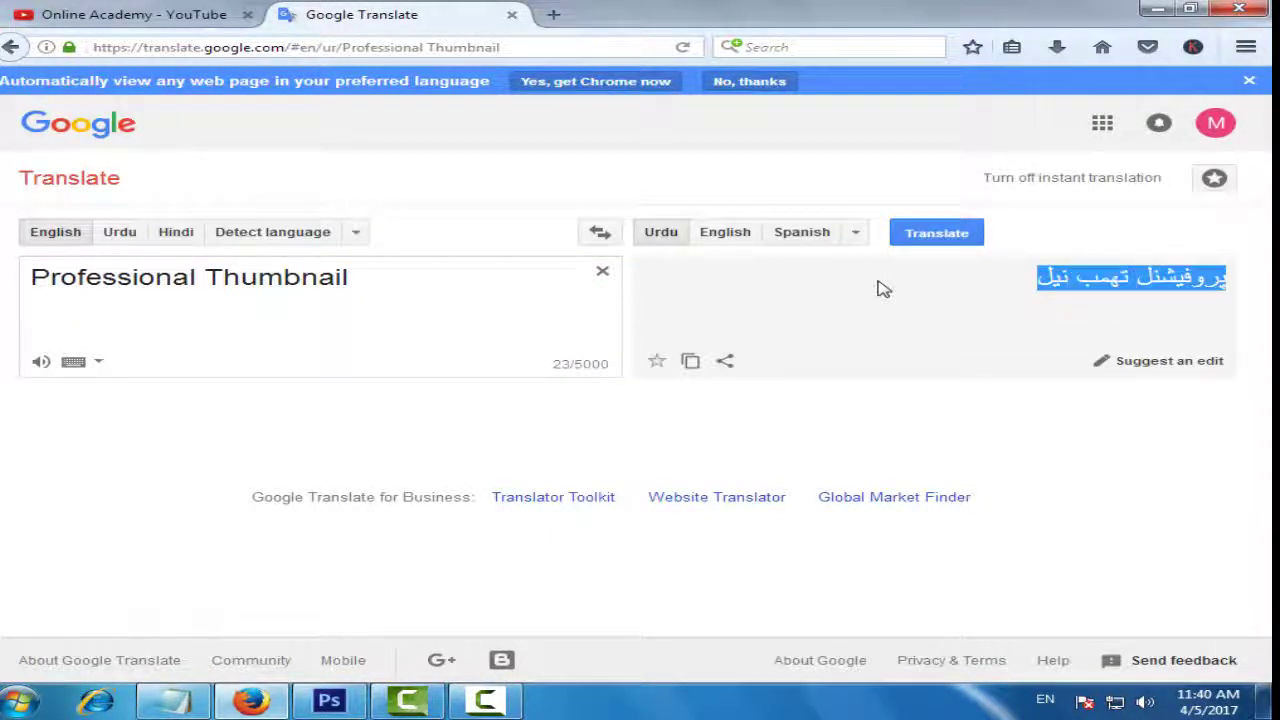
{"action": "right_click", "coordinate": [882, 288]}
{"action": "left_click", "coordinate": [945, 298]}
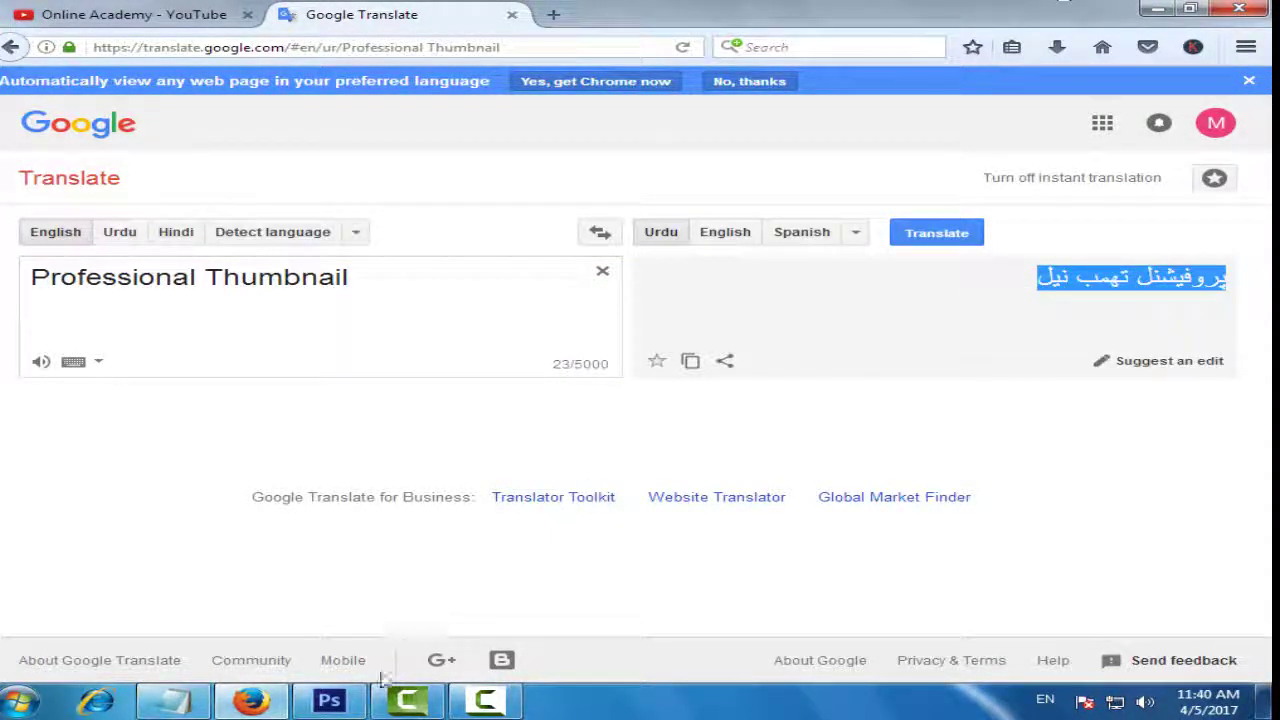
- Switch to Photoshop and paste the copied Urdu phrase into the open text box on the yellow canvas
{"action": "left_click", "coordinate": [340, 702]}
{"action": "left_click", "coordinate": [340, 702]}
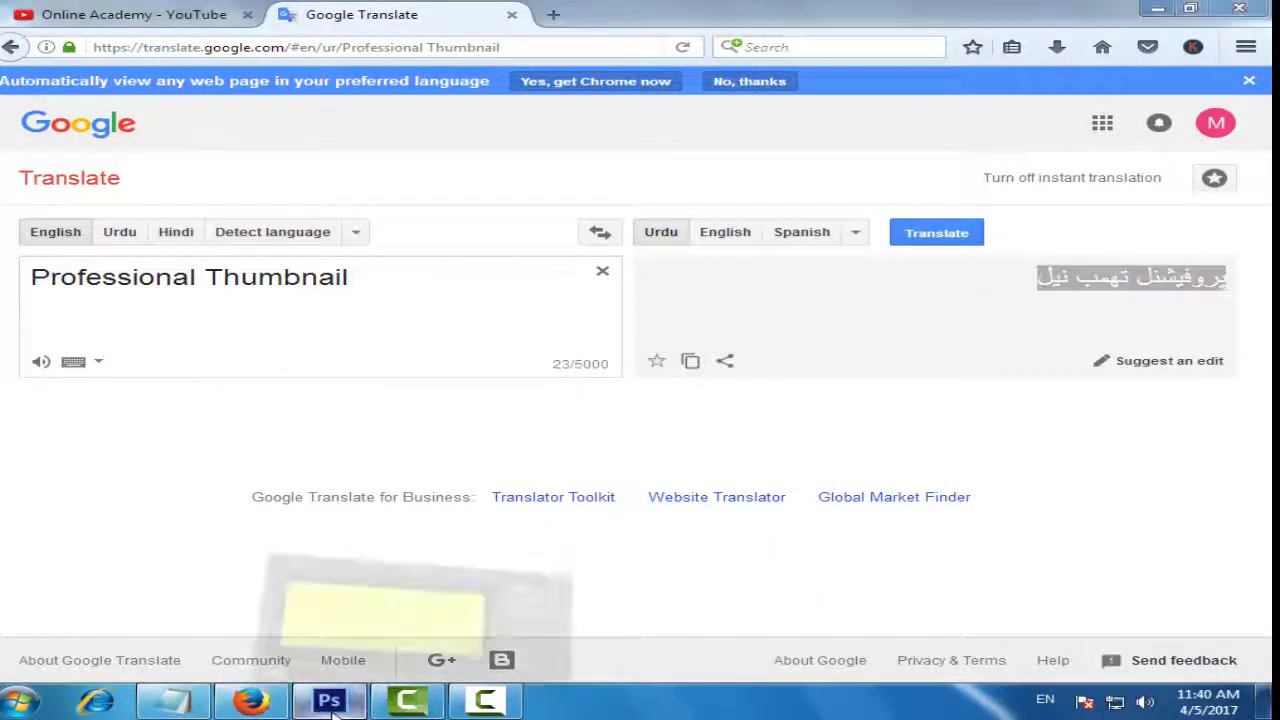
{"action": "left_click", "coordinate": [328, 701]}
{"action": "right_click", "coordinate": [441, 300]}
{"action": "left_click", "coordinate": [500, 386]}
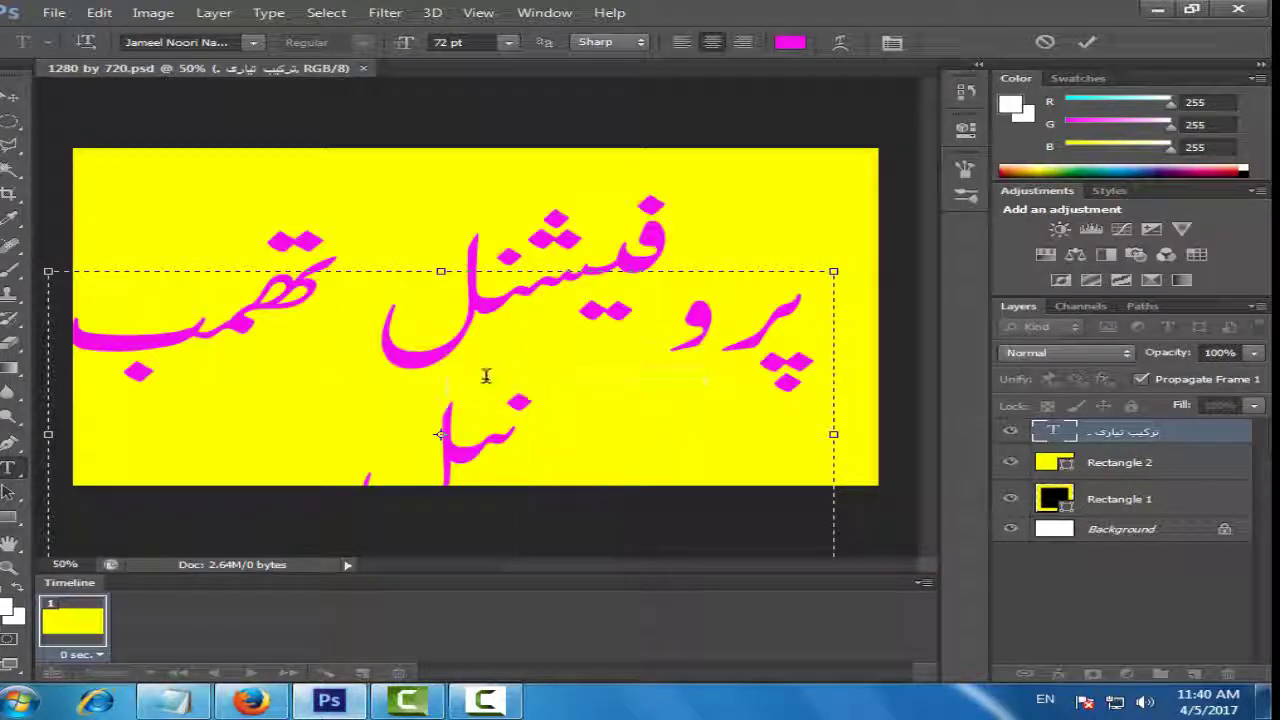
- Select all the pasted Urdu text and set its font size to 30 pt
{"action": "right_click", "coordinate": [434, 336]}
{"action": "left_click", "coordinate": [478, 343]}
{"action": "left_click", "coordinate": [508, 41]}
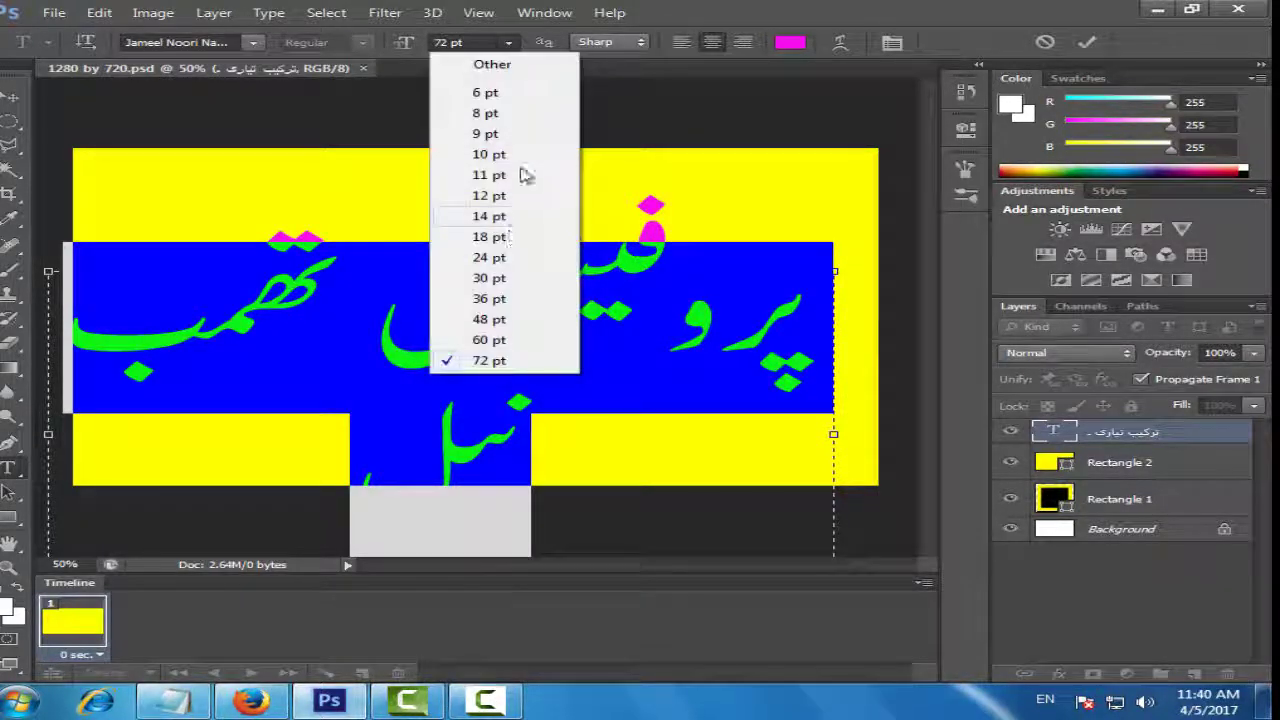
{"action": "left_click", "coordinate": [490, 257]}
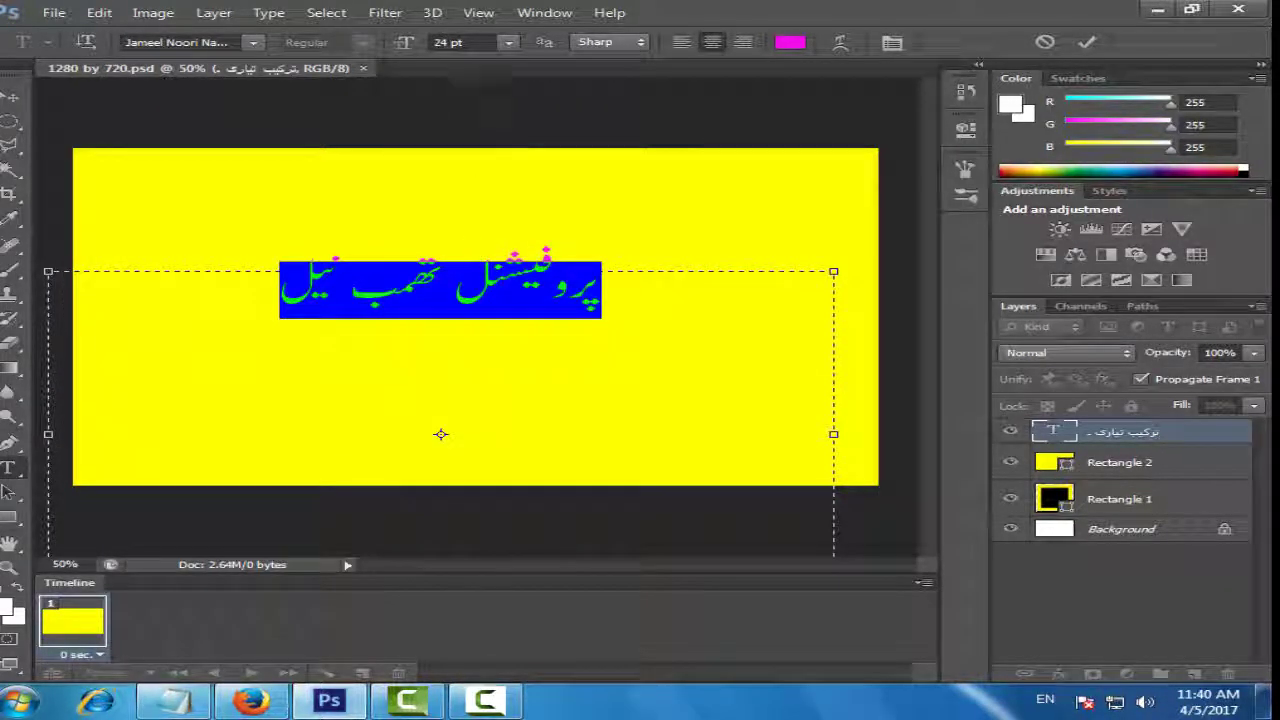
{"action": "left_click", "coordinate": [508, 41]}
{"action": "left_click", "coordinate": [488, 278]}
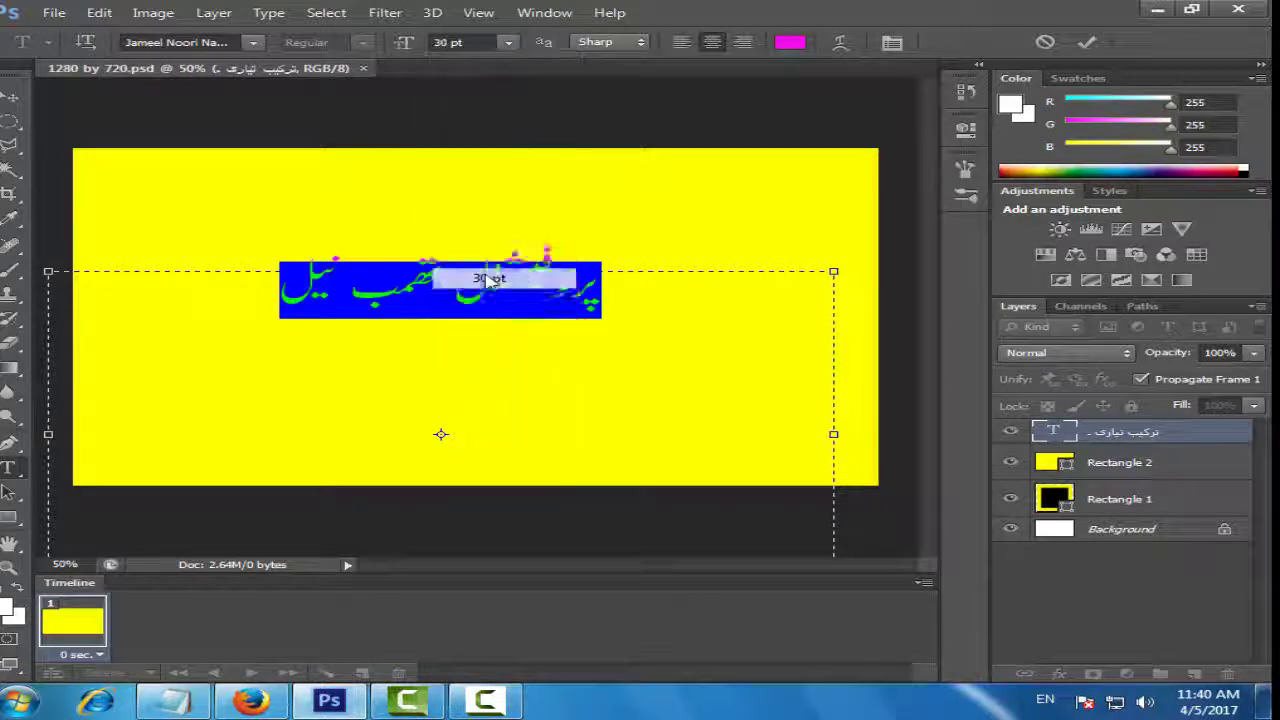
- Move the Urdu text up to the upper edge of the yellow canvas and apply the transformation
{"action": "left_click", "coordinate": [12, 96]}
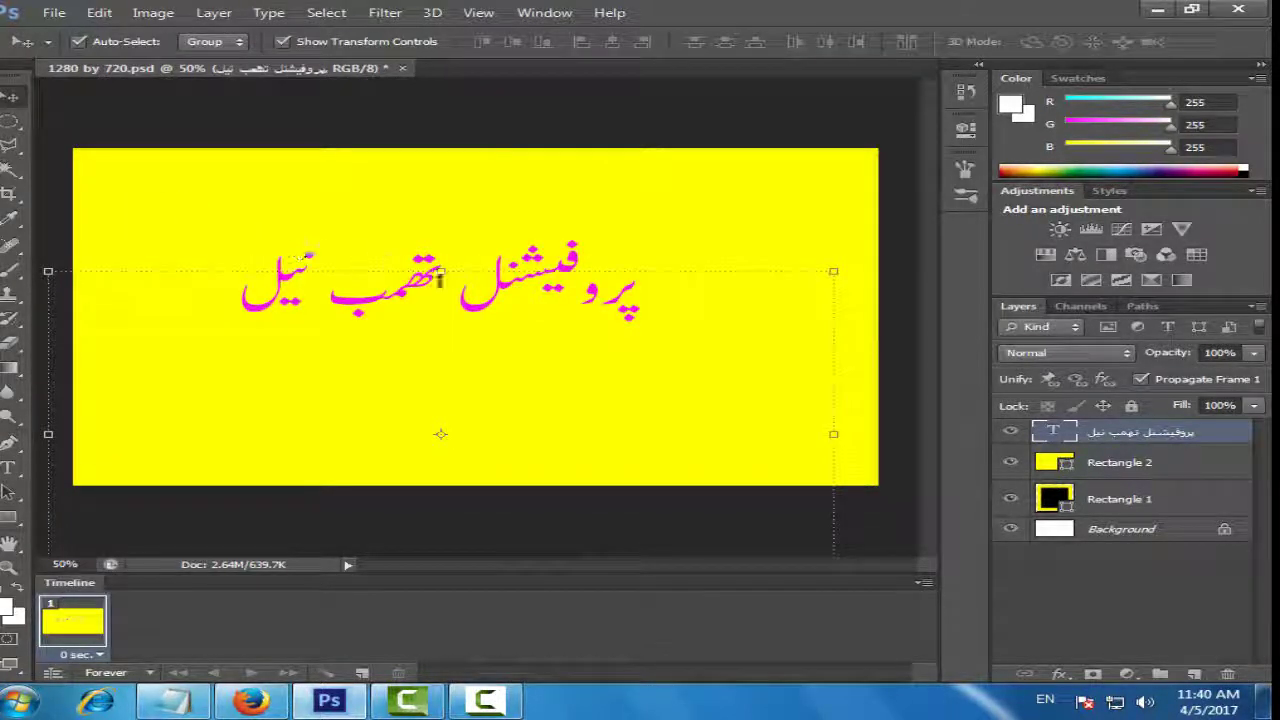
{"action": "left_click_drag", "start_coordinate": [440, 275], "coordinate": [505, 183]}
{"action": "left_click", "coordinate": [27, 468]}
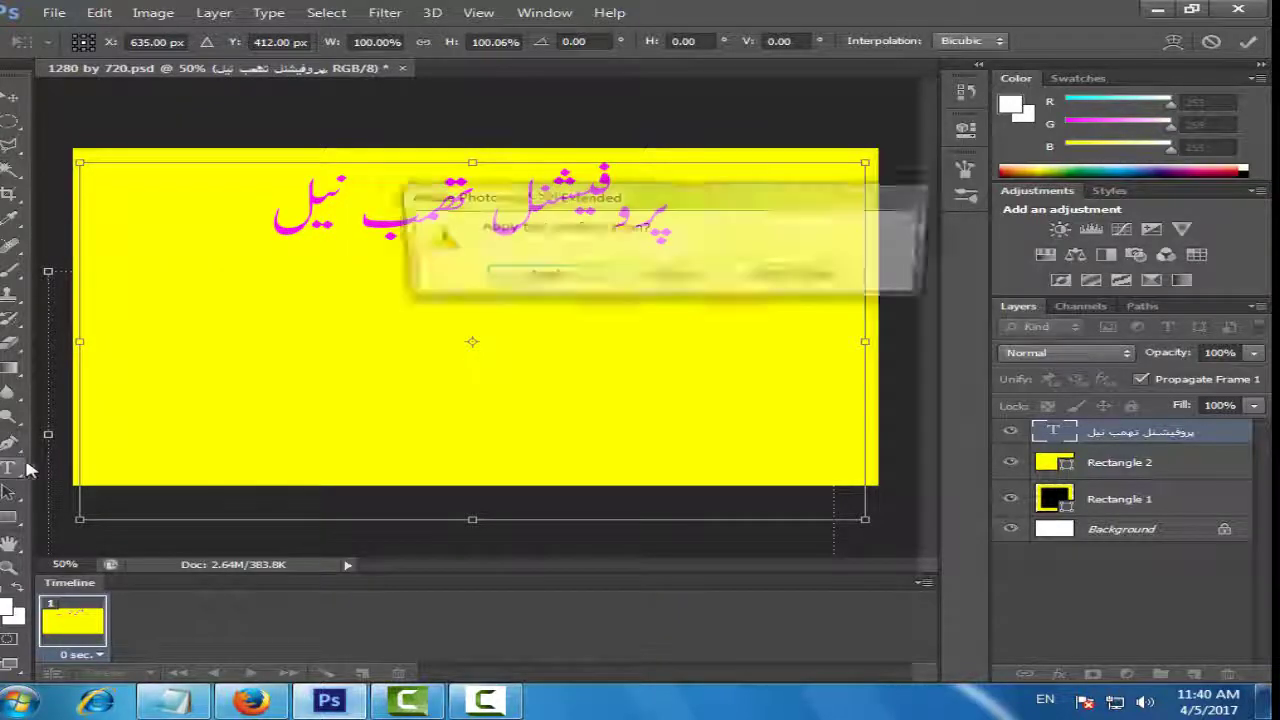
{"action": "left_click", "coordinate": [557, 277]}
{"action": "double_click", "coordinate": [531, 215]}
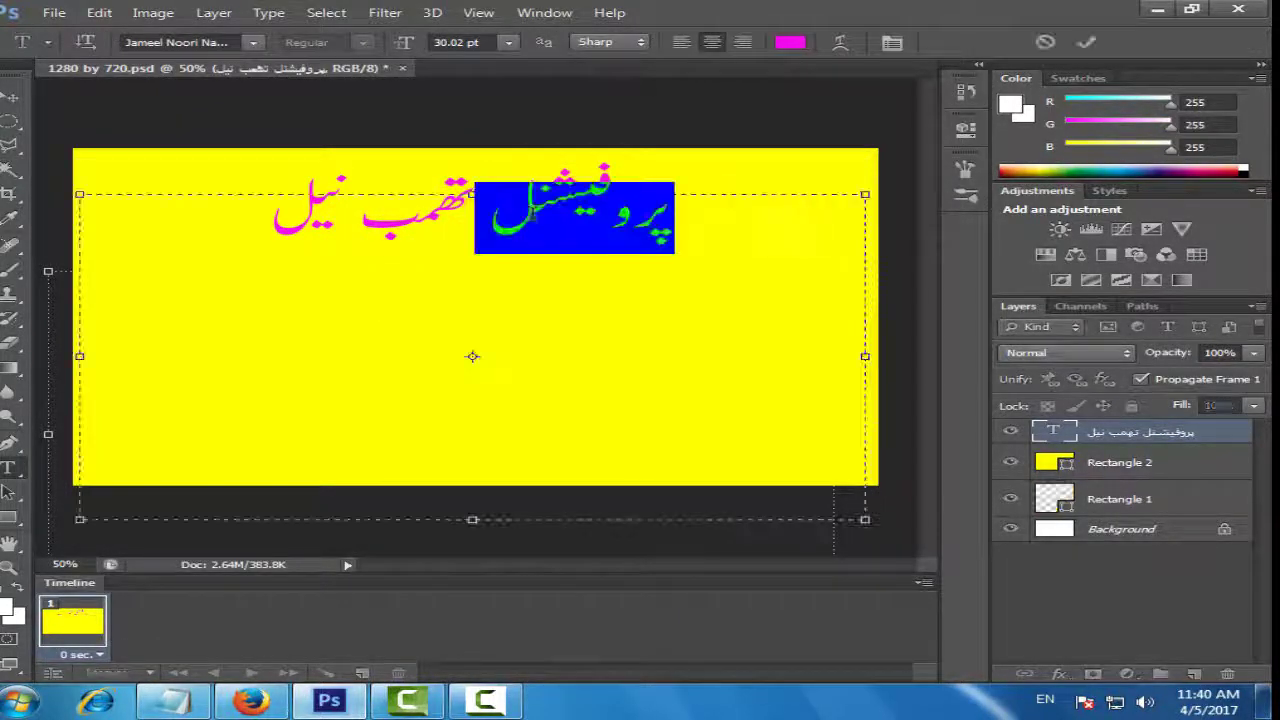
{"action": "key", "text": "ctrl+a"}
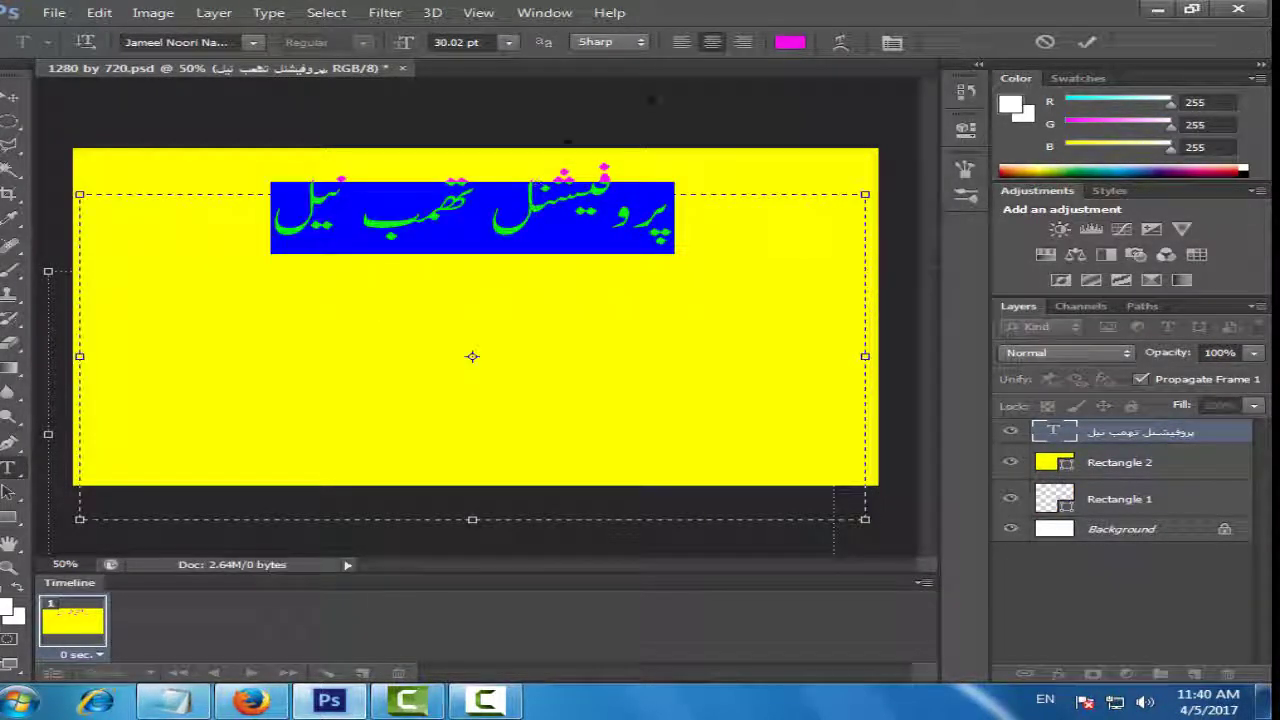
{"action": "left_click", "coordinate": [704, 223]}
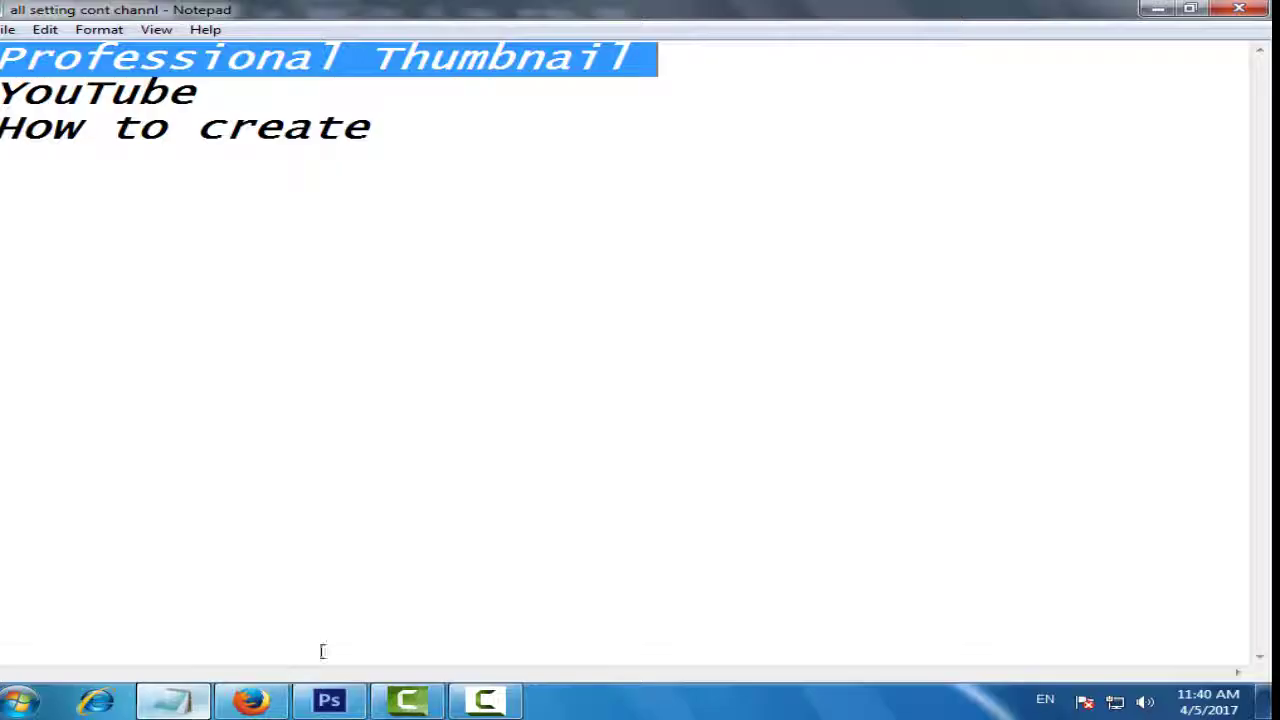
- Switch to the Notepad note and select the phrase "How to create" on the third line
{"action": "left_click", "coordinate": [172, 700]}
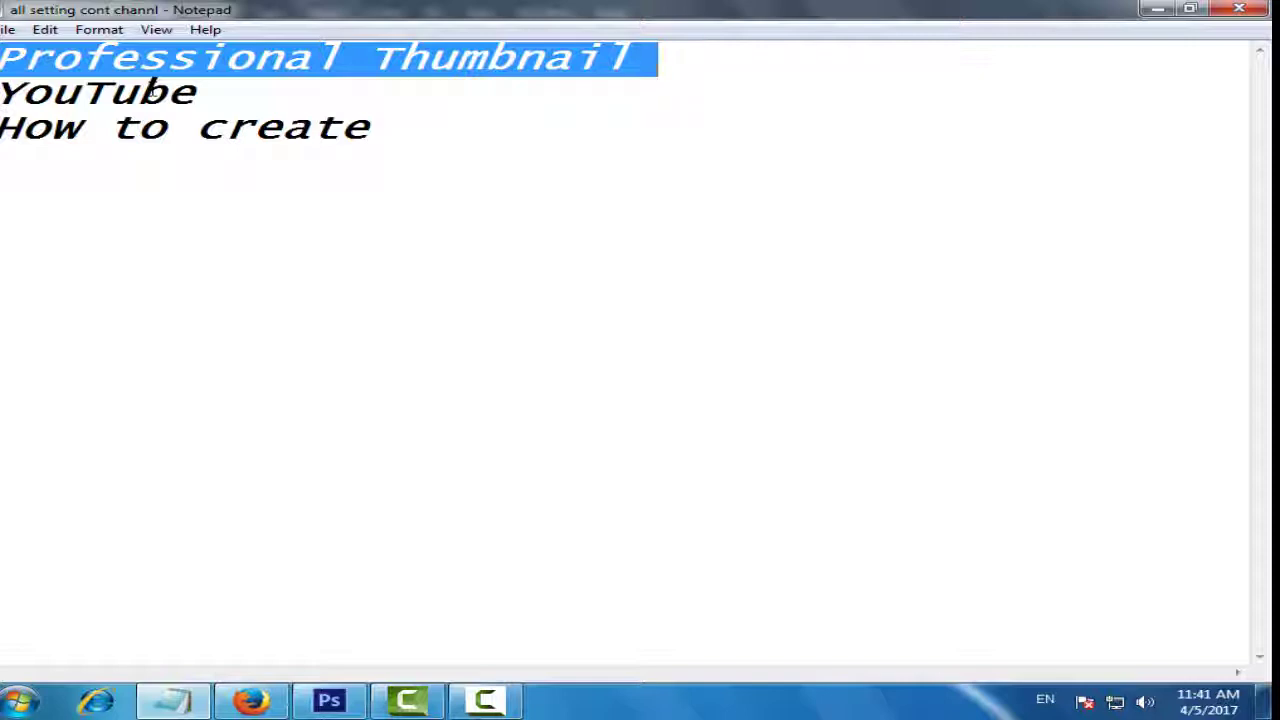
{"action": "left_click", "coordinate": [250, 702]}
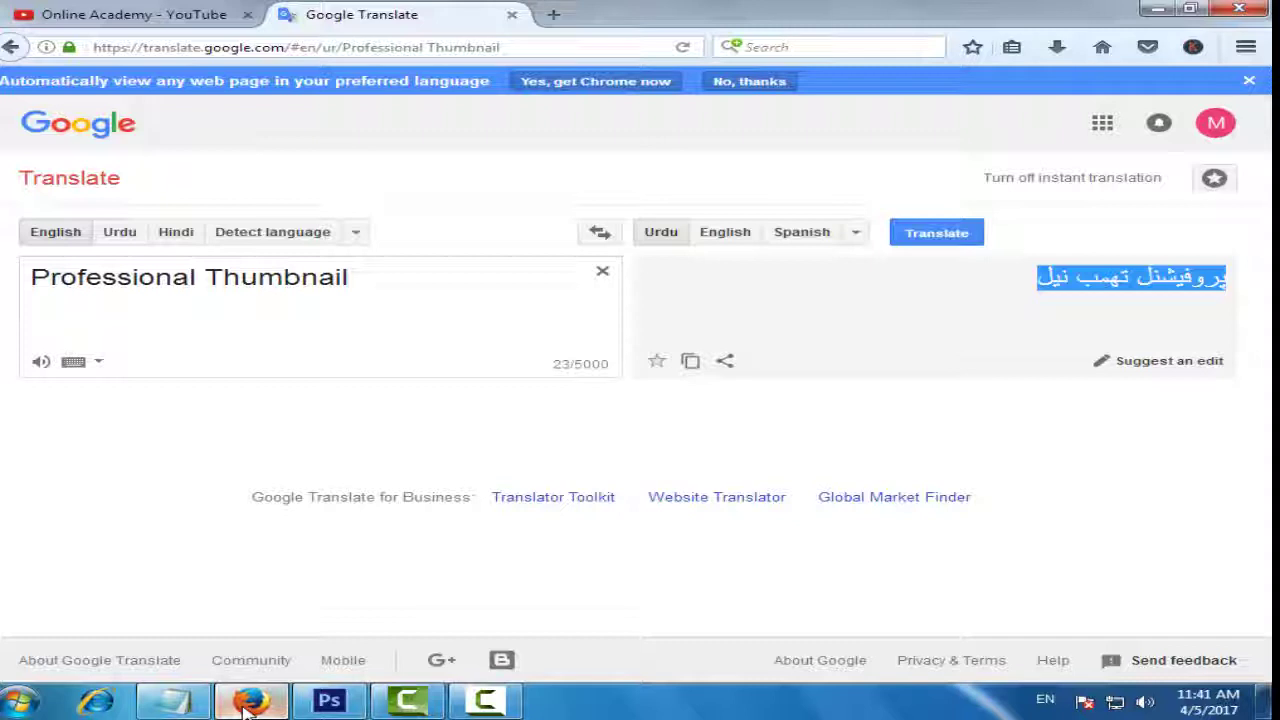
{"action": "left_click", "coordinate": [172, 700]}
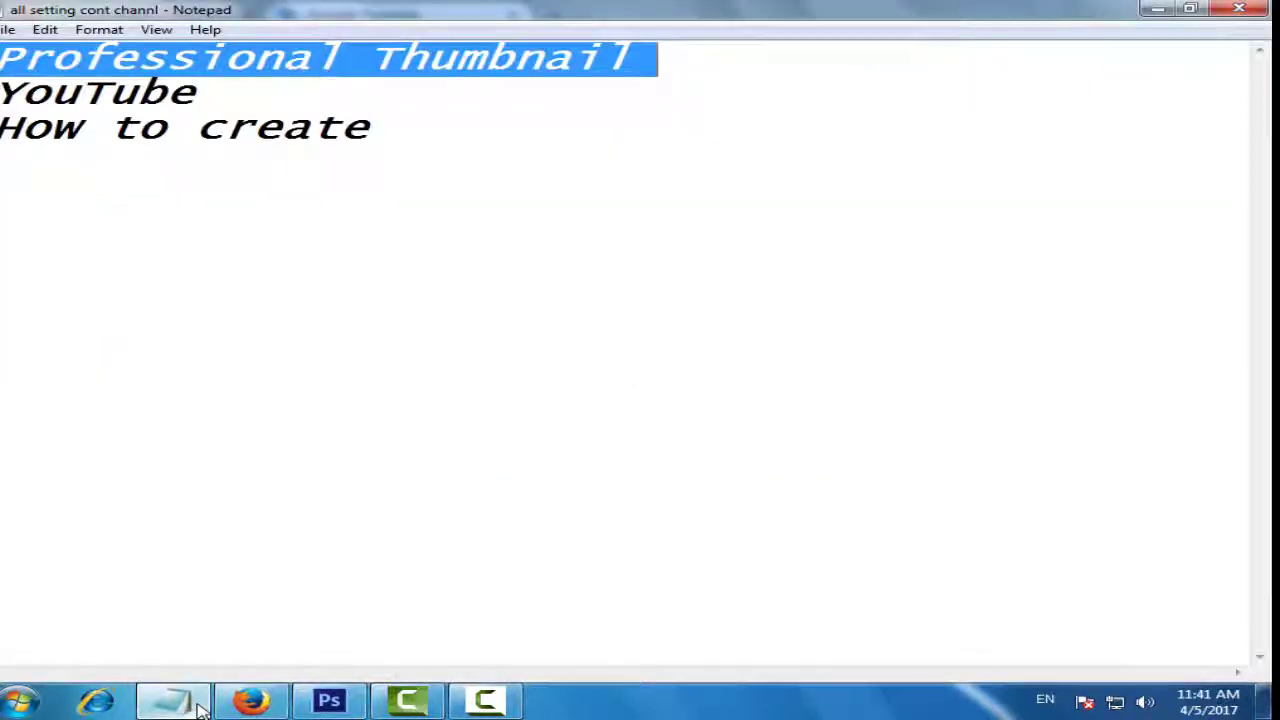
{"action": "double_click", "coordinate": [122, 94]}
{"action": "left_click", "coordinate": [163, 126]}
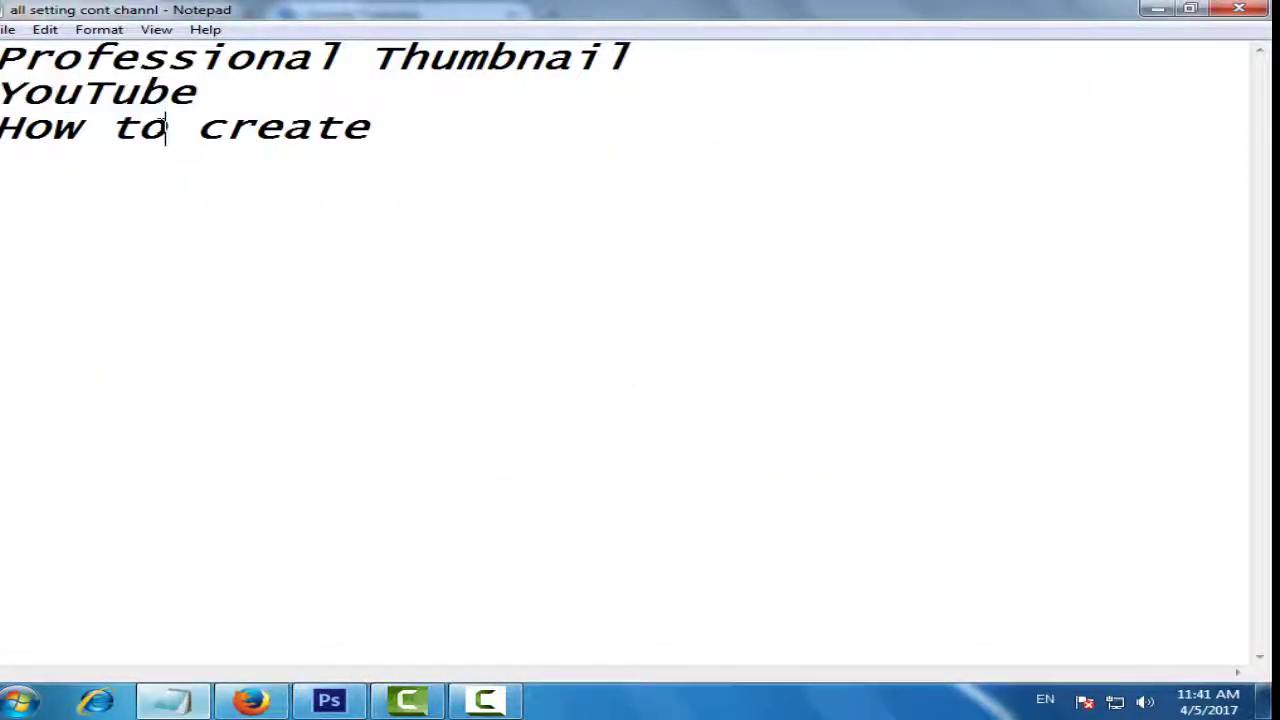
{"action": "left_click_drag", "start_coordinate": [371, 127], "coordinate": [2, 130]}
{"action": "right_click", "coordinate": [88, 128]}
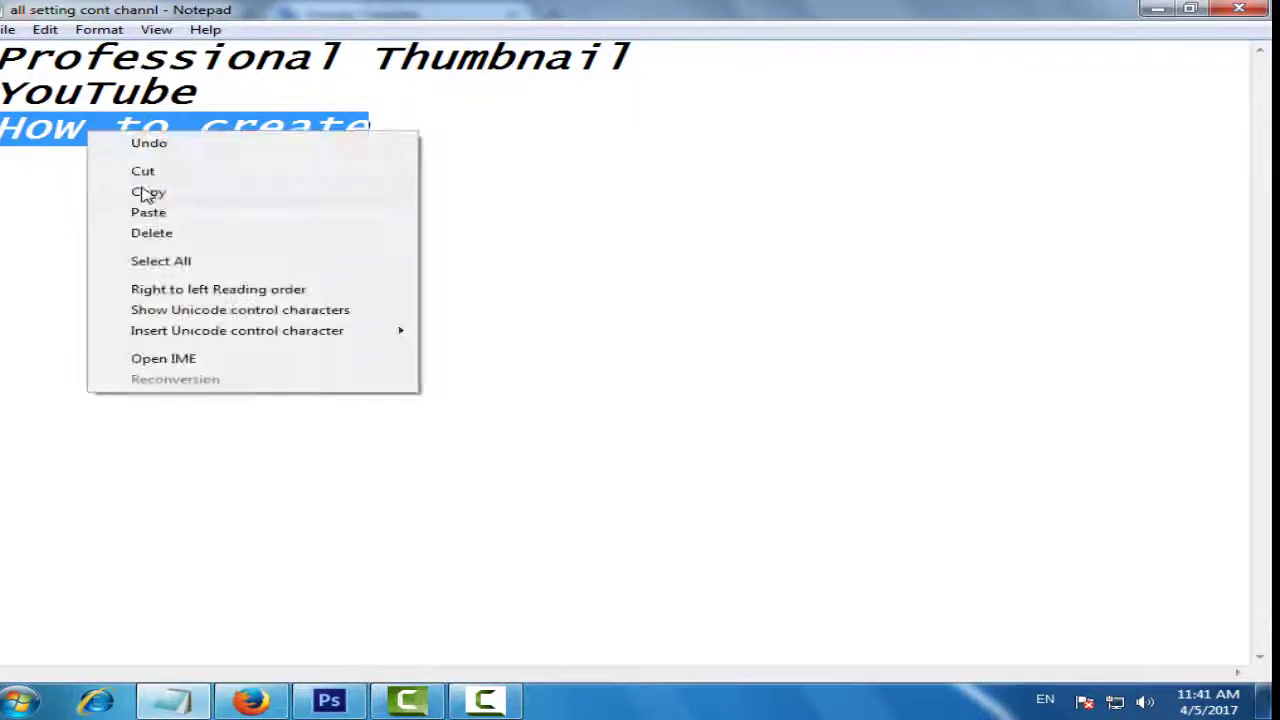
{"action": "left_click", "coordinate": [160, 214]}
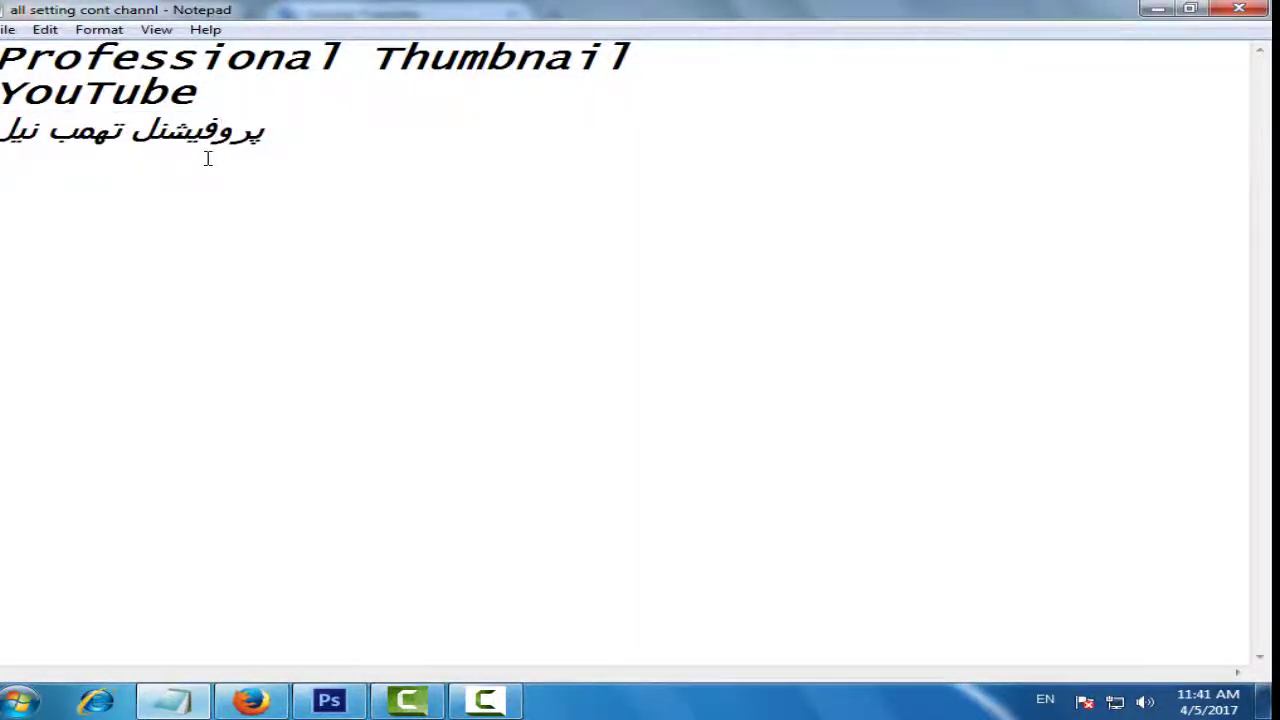
{"action": "key", "text": "ctrl+z"}
- Copy the selected "How to create", switch to Google Translate in Firefox and replace the English source text with it
{"action": "right_click", "coordinate": [252, 124]}
{"action": "left_click", "coordinate": [314, 183]}
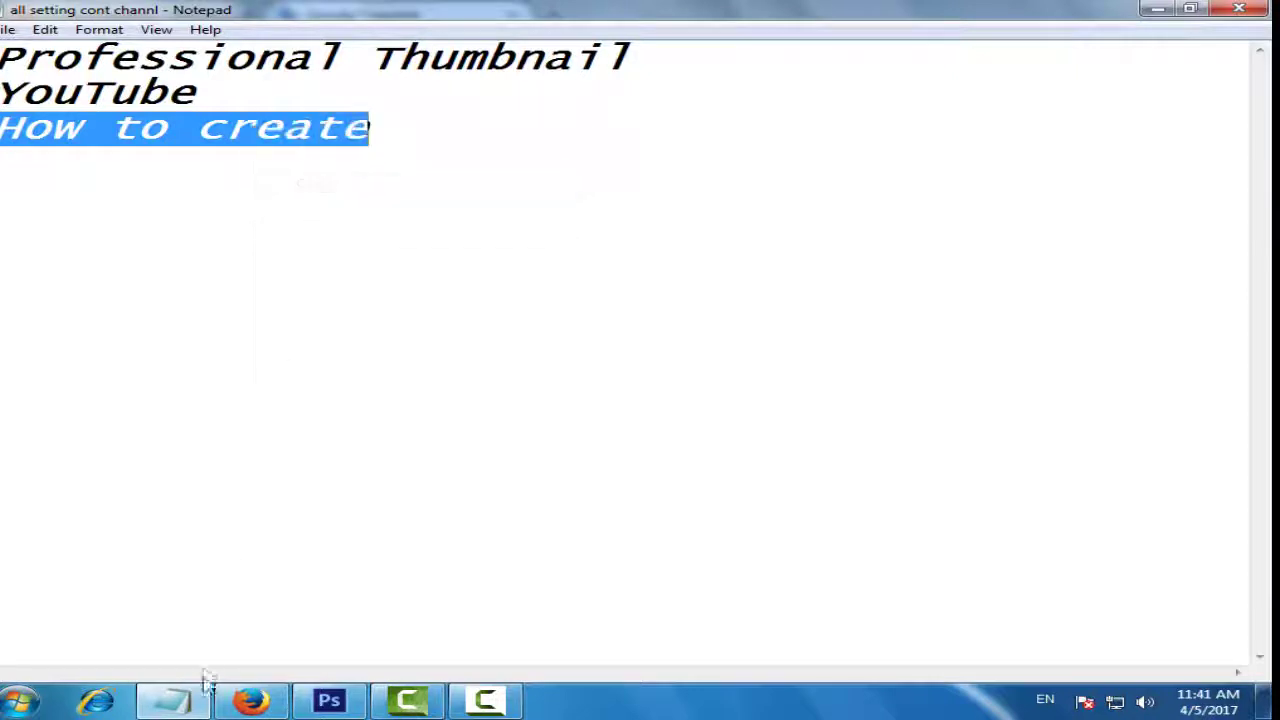
{"action": "left_click", "coordinate": [251, 700]}
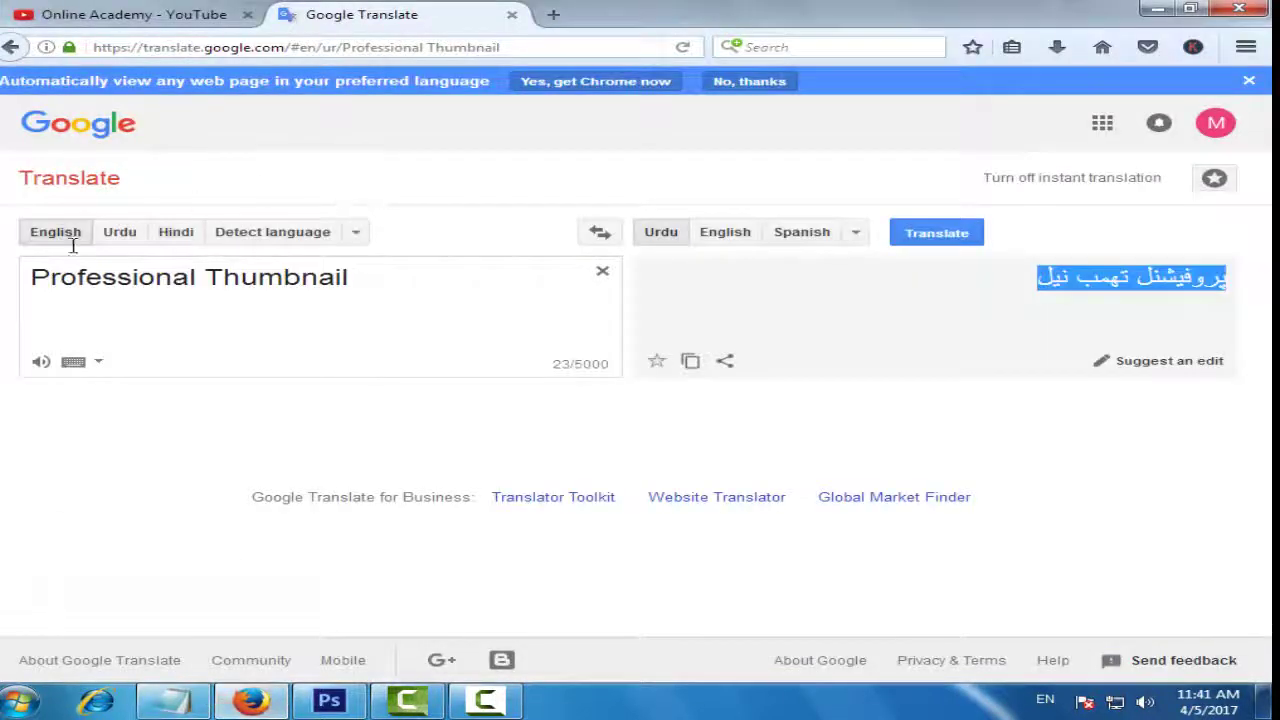
{"action": "left_click", "coordinate": [602, 271]}
{"action": "right_click", "coordinate": [429, 288]}
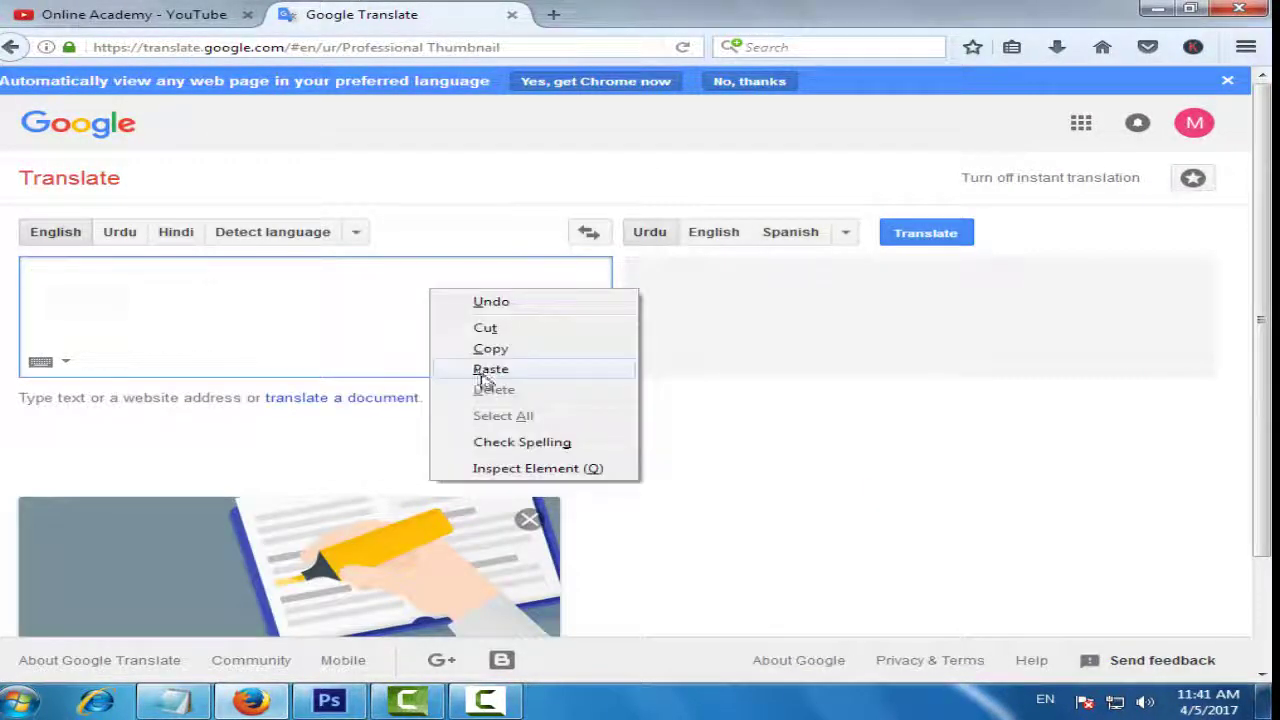
{"action": "left_click", "coordinate": [490, 369]}
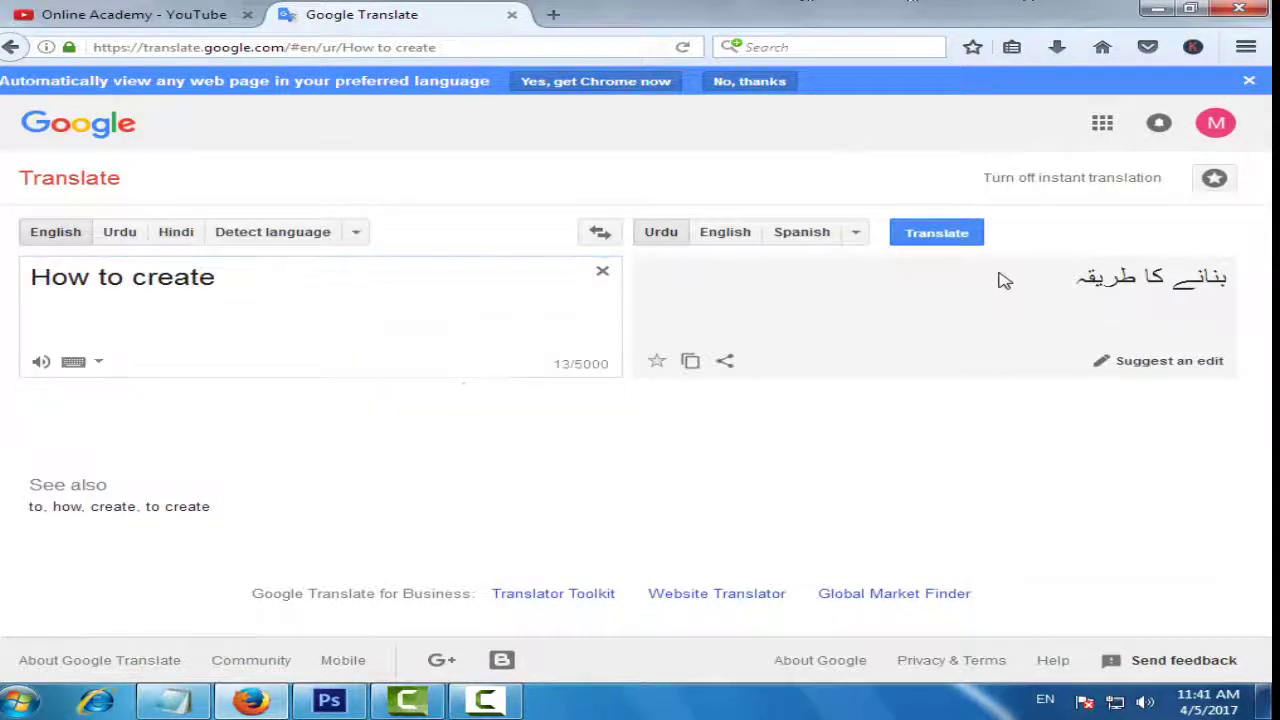
- Copy the whole Urdu translation of "How to create" and paste it after the existing Urdu phrase in Photoshop
{"action": "triple_click", "coordinate": [1000, 278]}
{"action": "right_click", "coordinate": [1000, 280]}
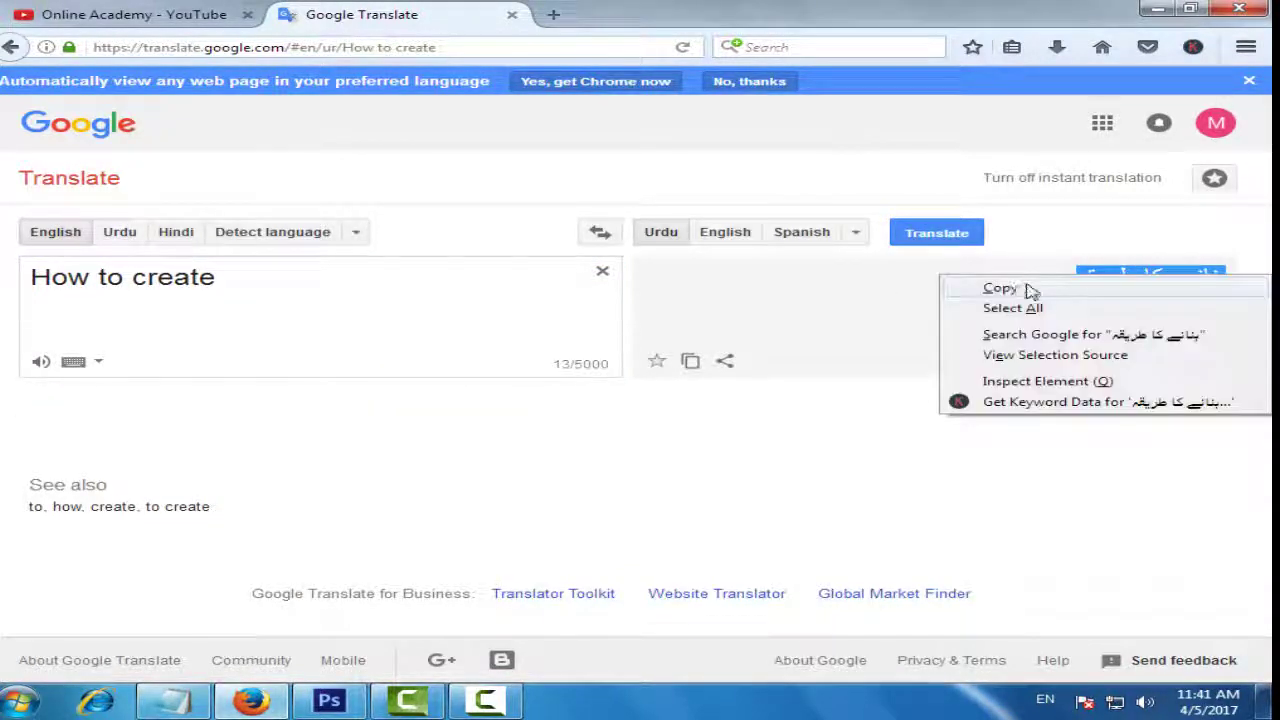
{"action": "left_click", "coordinate": [1000, 288]}
{"action": "left_click", "coordinate": [329, 700]}
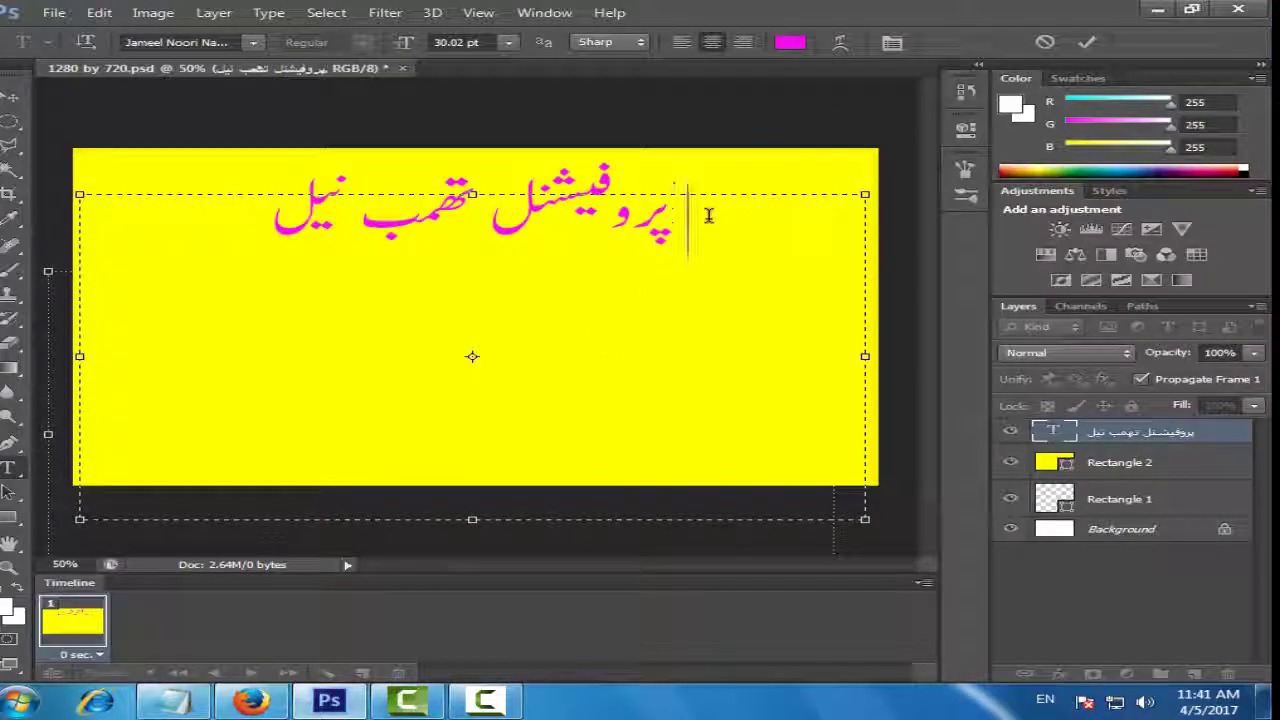
{"action": "right_click", "coordinate": [708, 216]}
{"action": "left_click", "coordinate": [748, 297]}
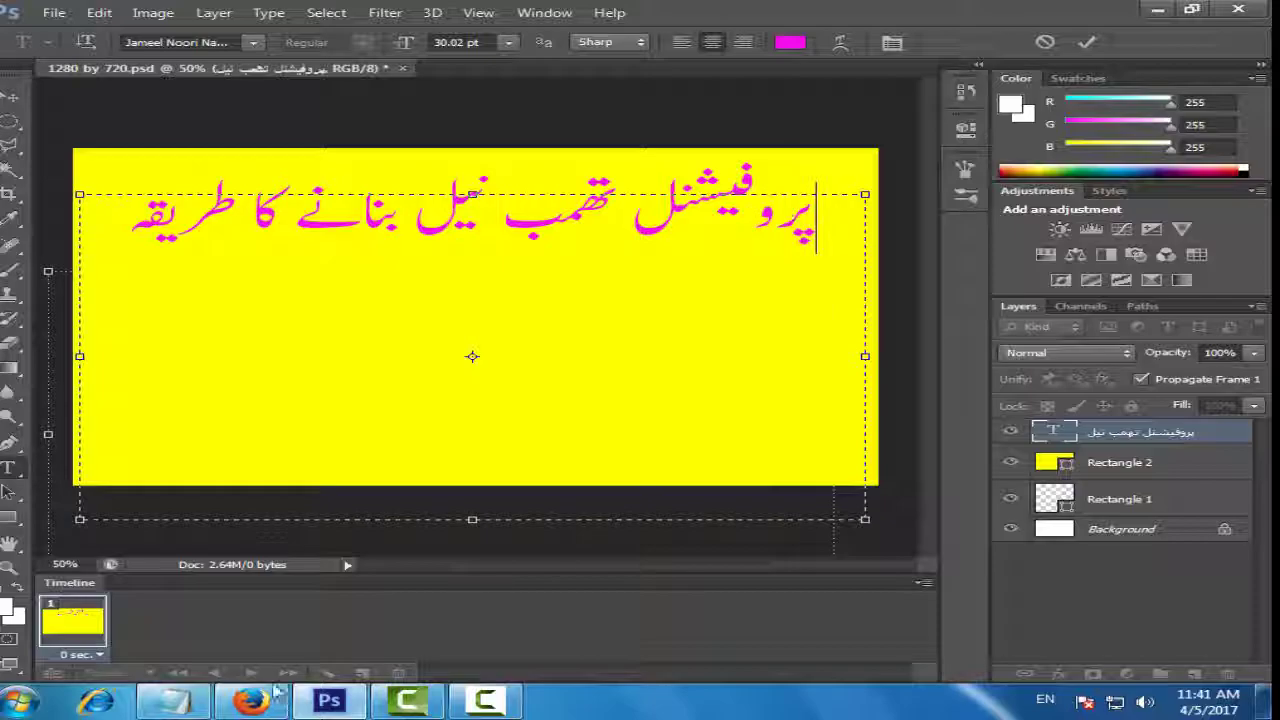
- Switch to the Notepad note and copy the word "YouTube" from the second line
{"action": "left_click", "coordinate": [173, 700]}
{"action": "double_click", "coordinate": [150, 92]}
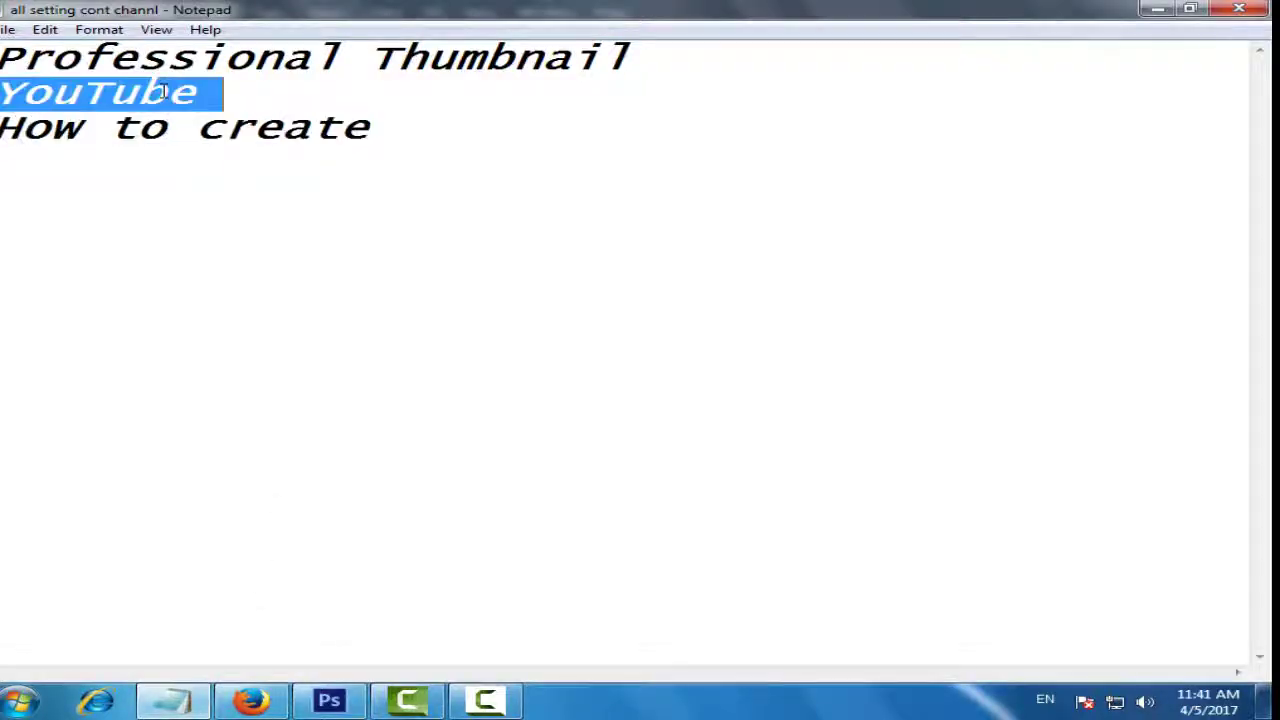
{"action": "right_click", "coordinate": [162, 90]}
{"action": "left_click", "coordinate": [222, 152]}
- Switch to Google Translate in Firefox and replace the English source text with the copied "YouTube"
{"action": "left_click", "coordinate": [251, 700]}
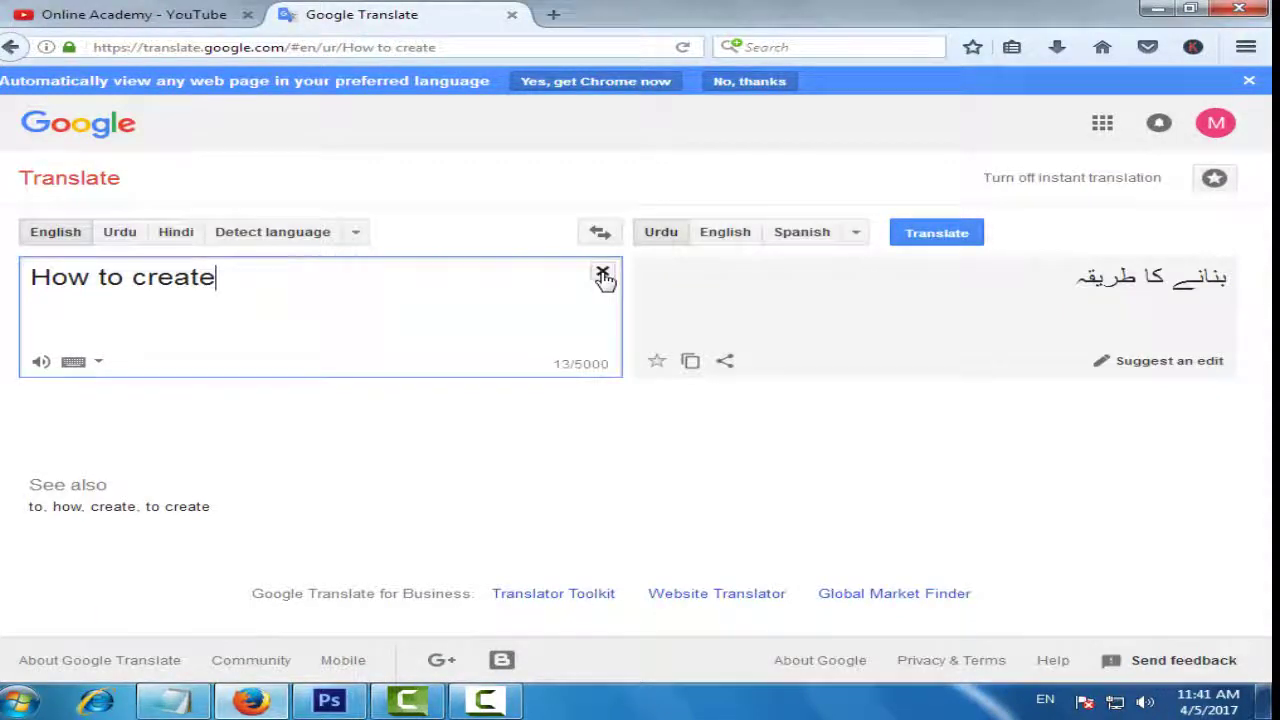
{"action": "left_click", "coordinate": [602, 270]}
{"action": "right_click", "coordinate": [558, 269]}
{"action": "left_click", "coordinate": [612, 348]}
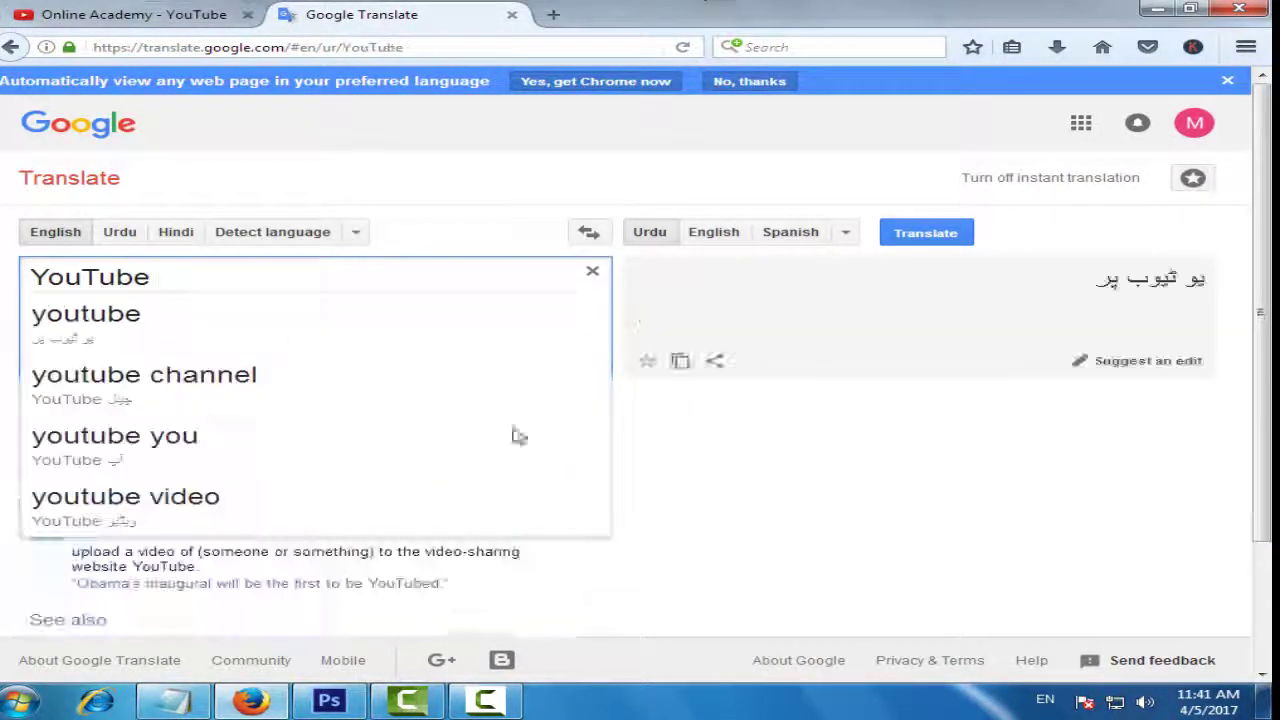
- Copy the whole Urdu translation of "YouTube" and add it to the end of the Urdu text in Photoshop
{"action": "triple_click", "coordinate": [1008, 283]}
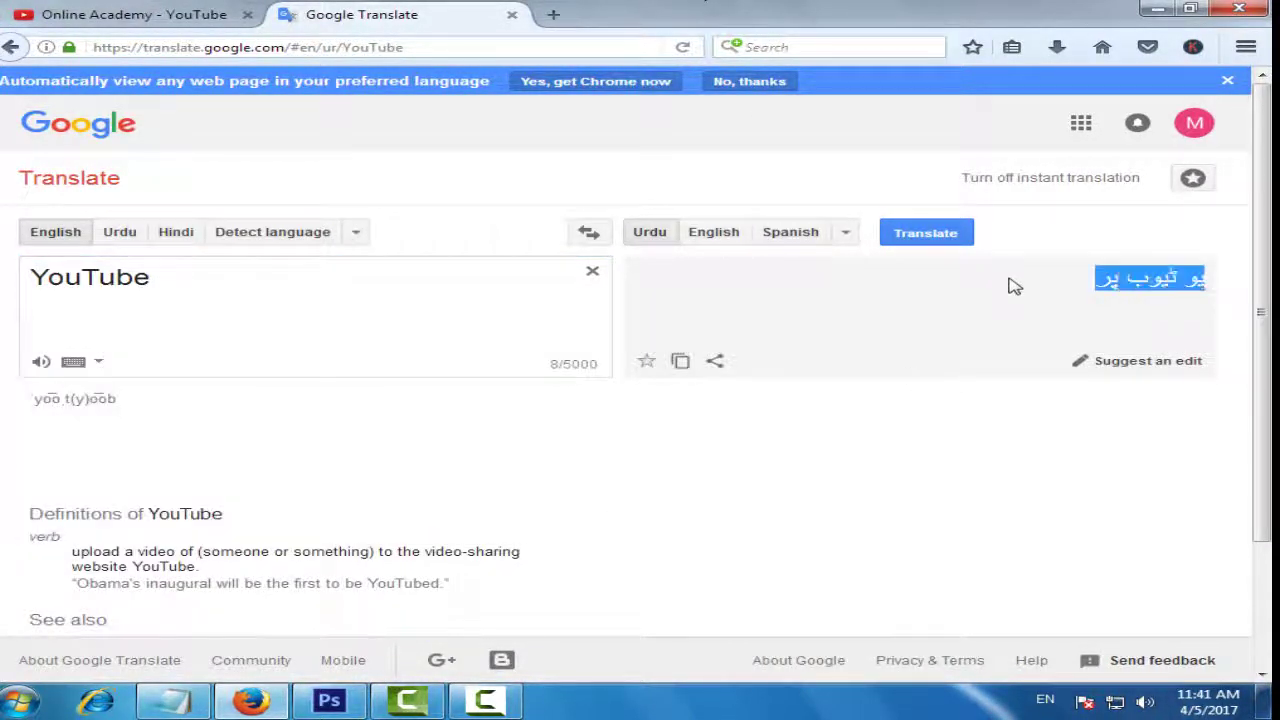
{"action": "right_click", "coordinate": [1008, 283]}
{"action": "left_click", "coordinate": [1023, 289]}
{"action": "left_click", "coordinate": [329, 700]}
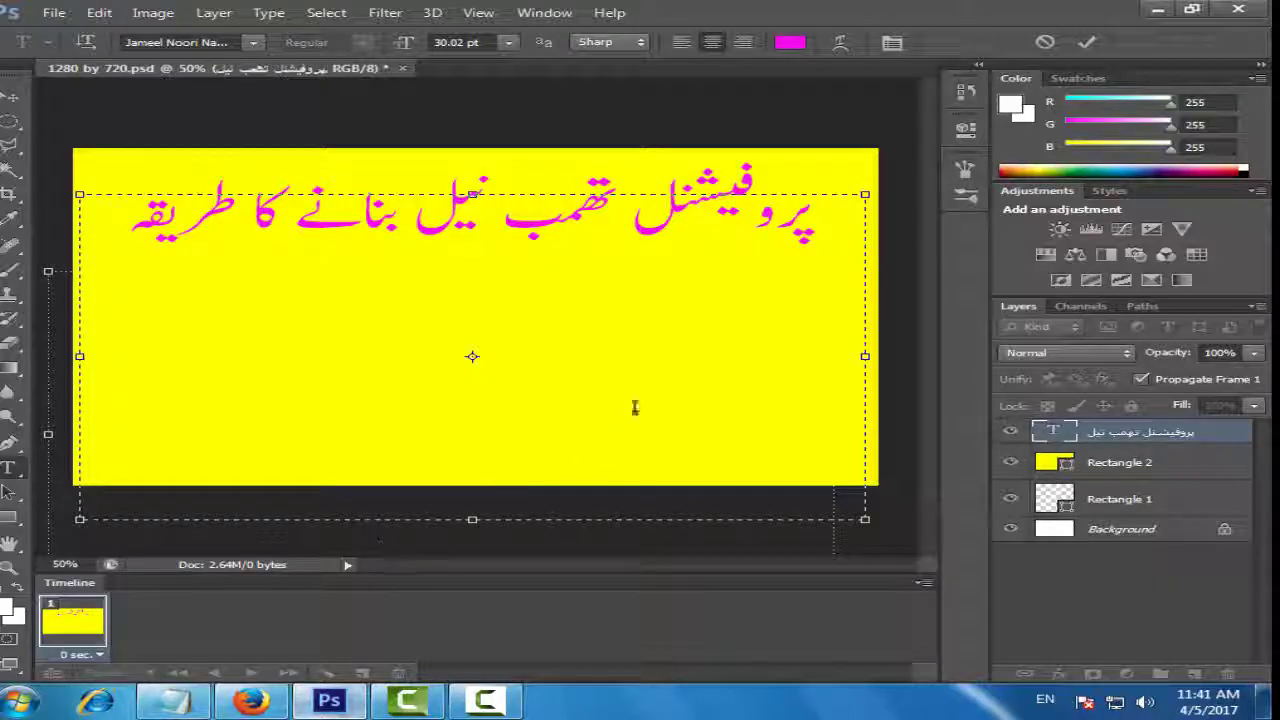
{"action": "right_click", "coordinate": [820, 216]}
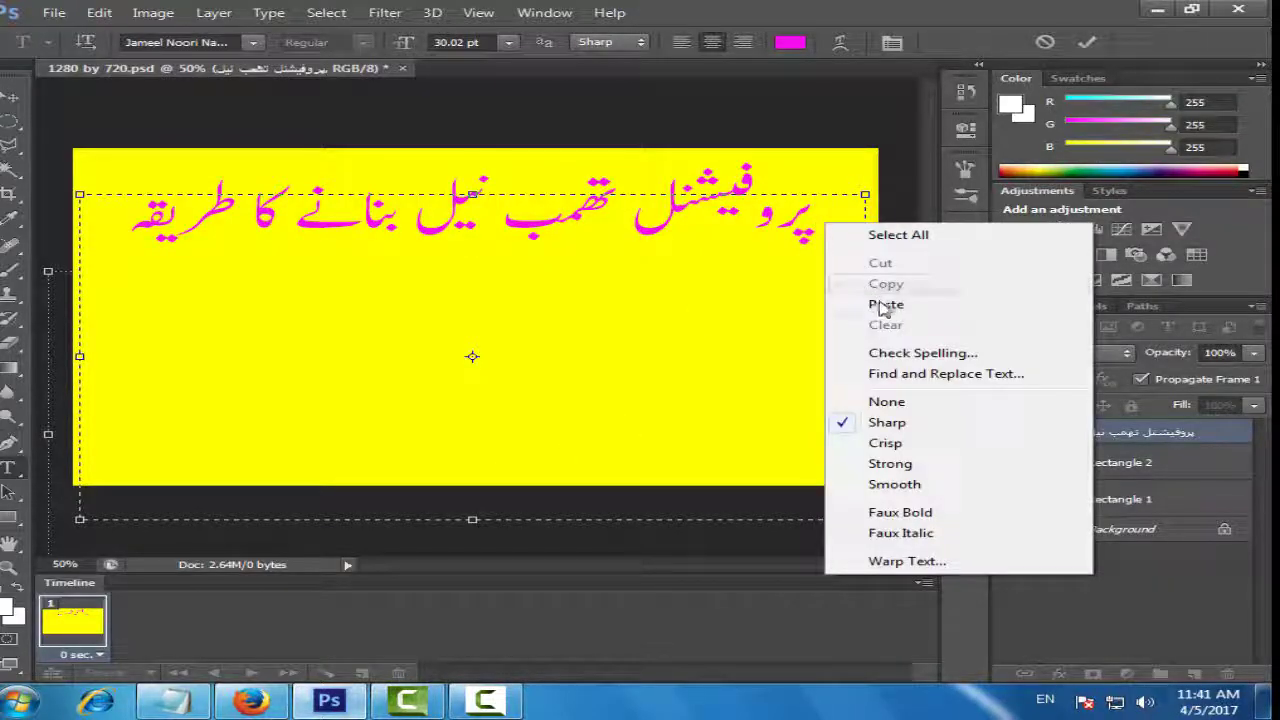
{"action": "left_click", "coordinate": [878, 298]}
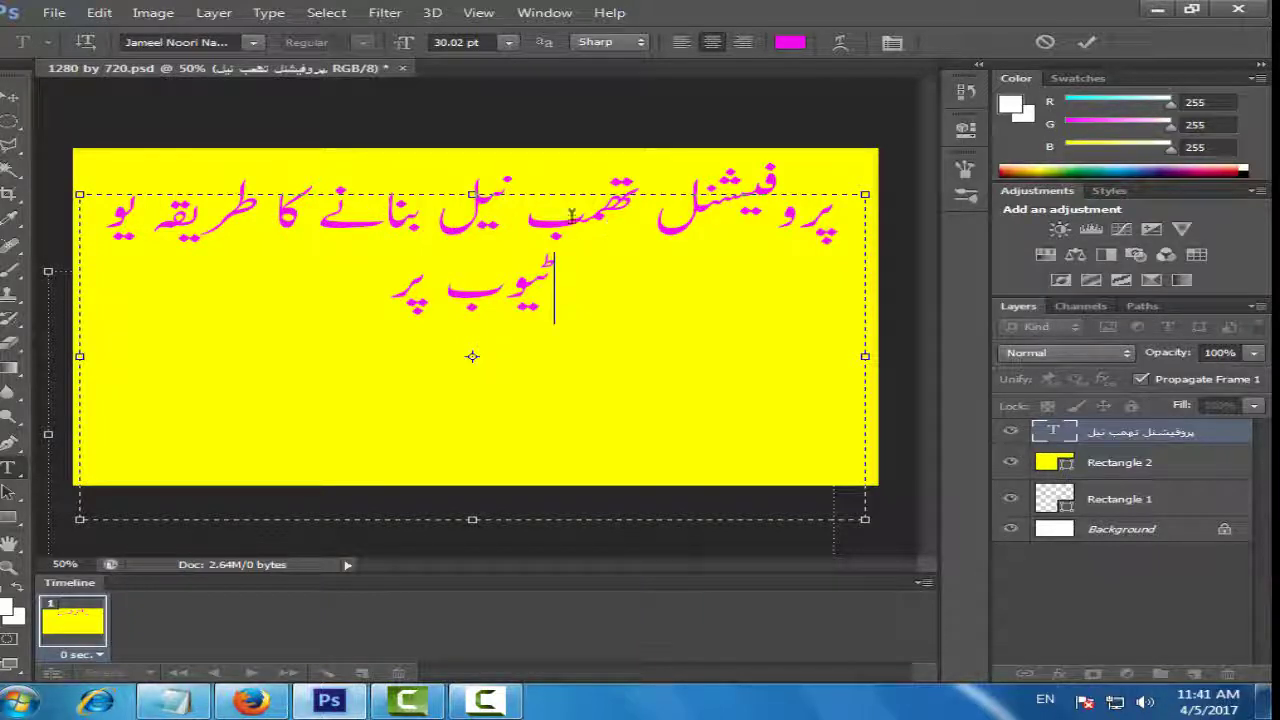
- Select all the Urdu text on the yellow canvas and set its font size to 36 pt
{"action": "right_click", "coordinate": [493, 243]}
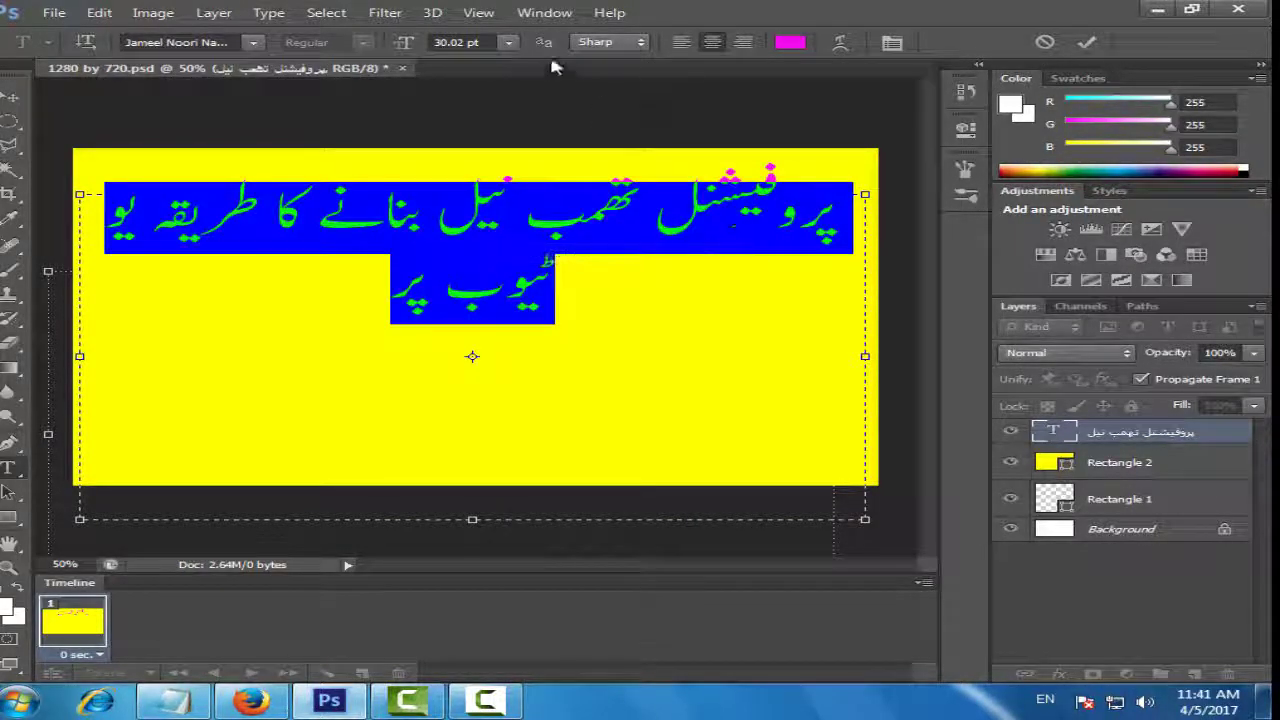
{"action": "left_click", "coordinate": [508, 50]}
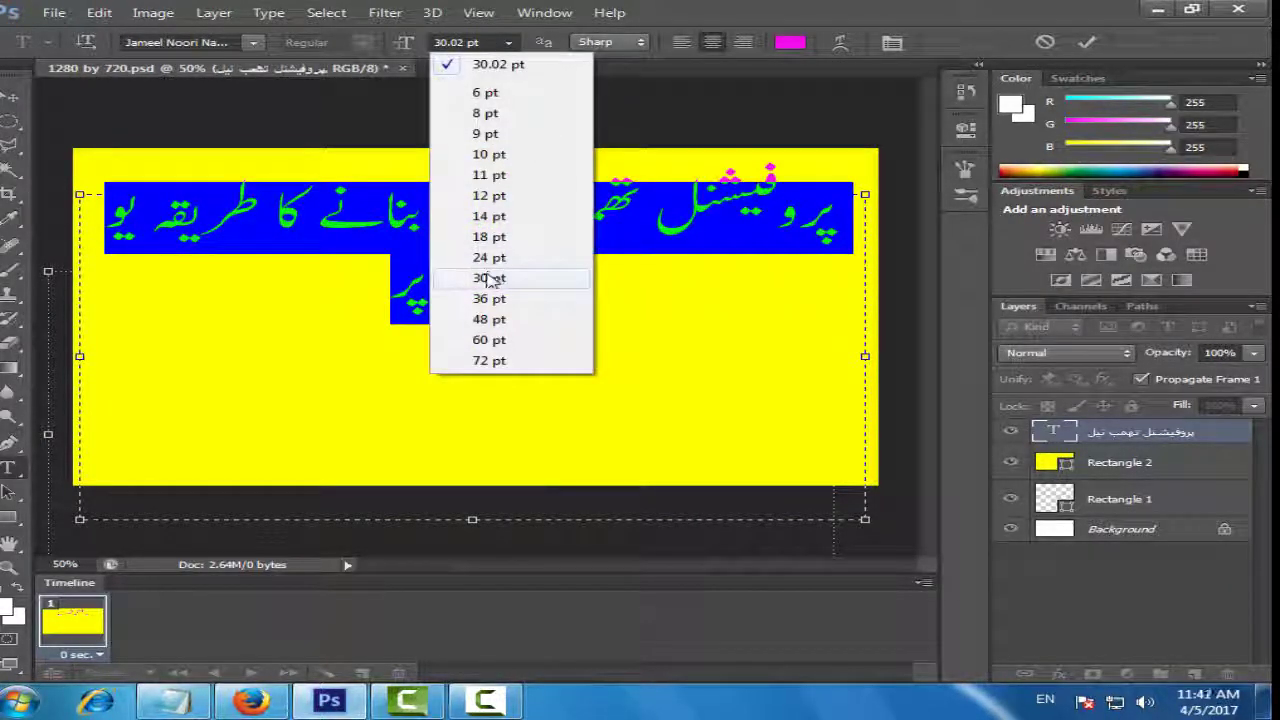
{"action": "left_click", "coordinate": [491, 277]}
{"action": "left_click", "coordinate": [510, 44]}
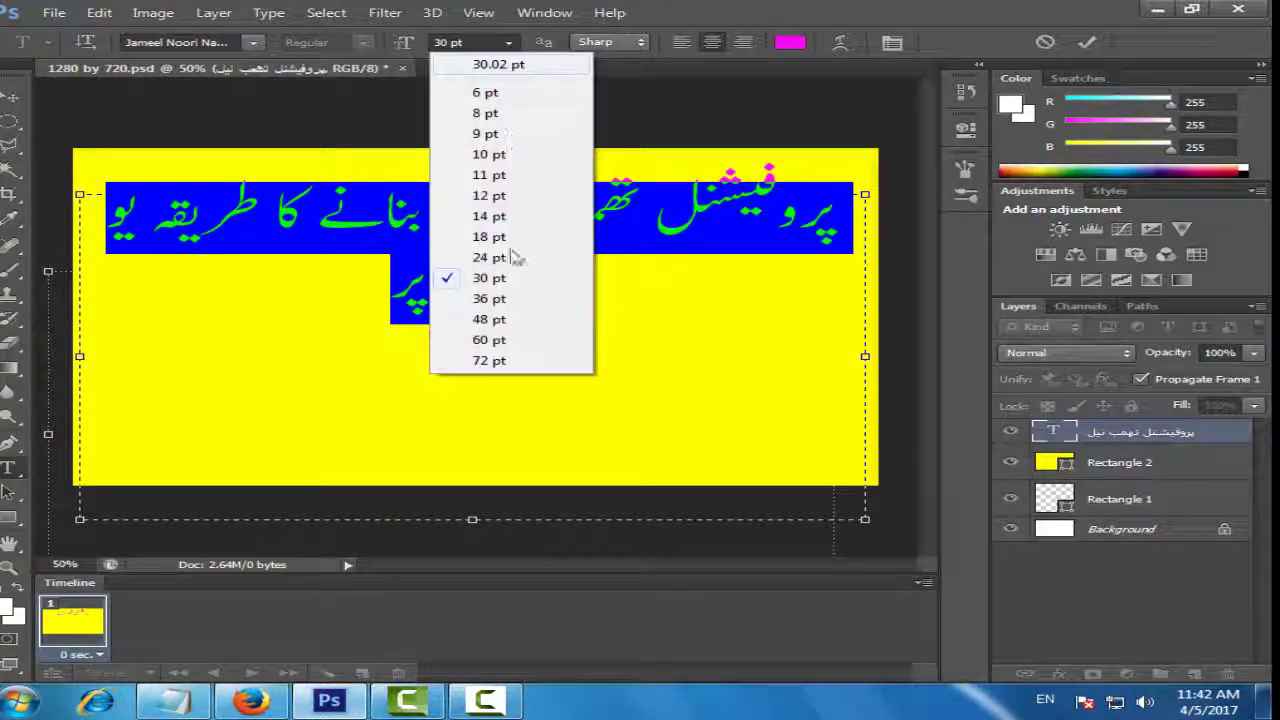
{"action": "left_click", "coordinate": [490, 298]}
{"action": "left_click", "coordinate": [487, 300]}
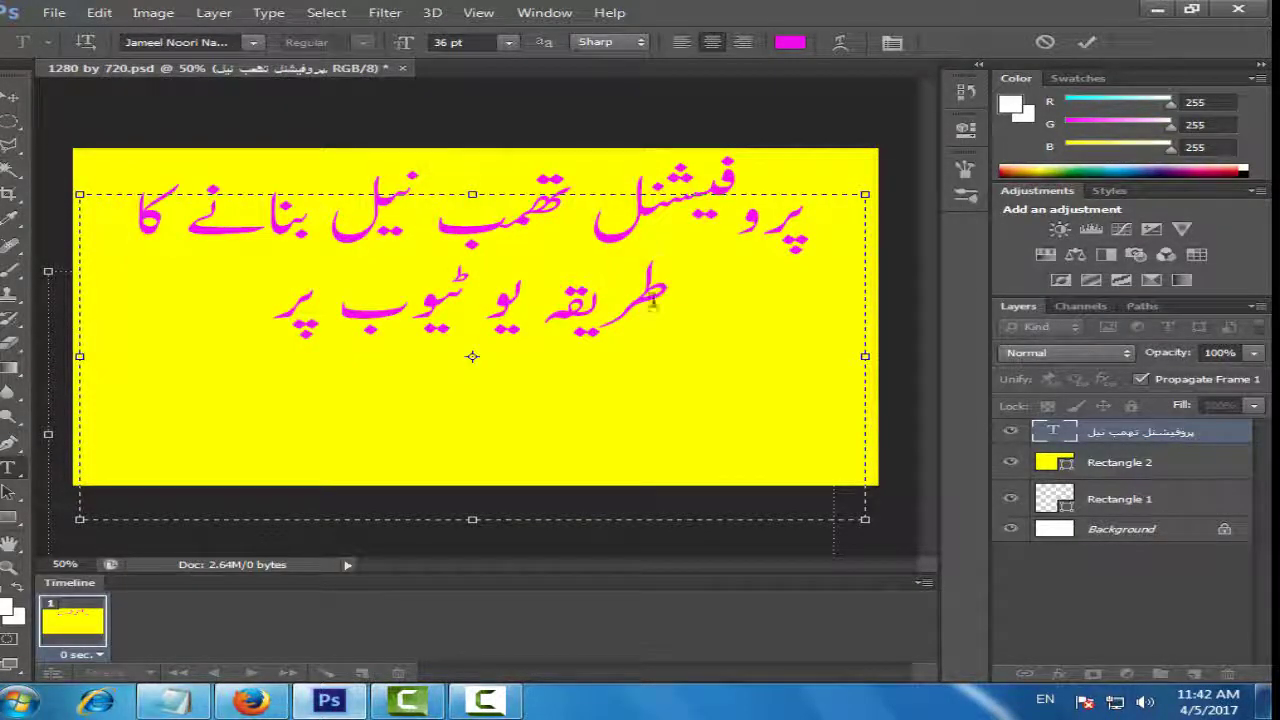
- Select the entire Urdu text and change its colour to near-black (#211e21)
{"action": "right_click", "coordinate": [568, 190]}
{"action": "left_click", "coordinate": [586, 206]}
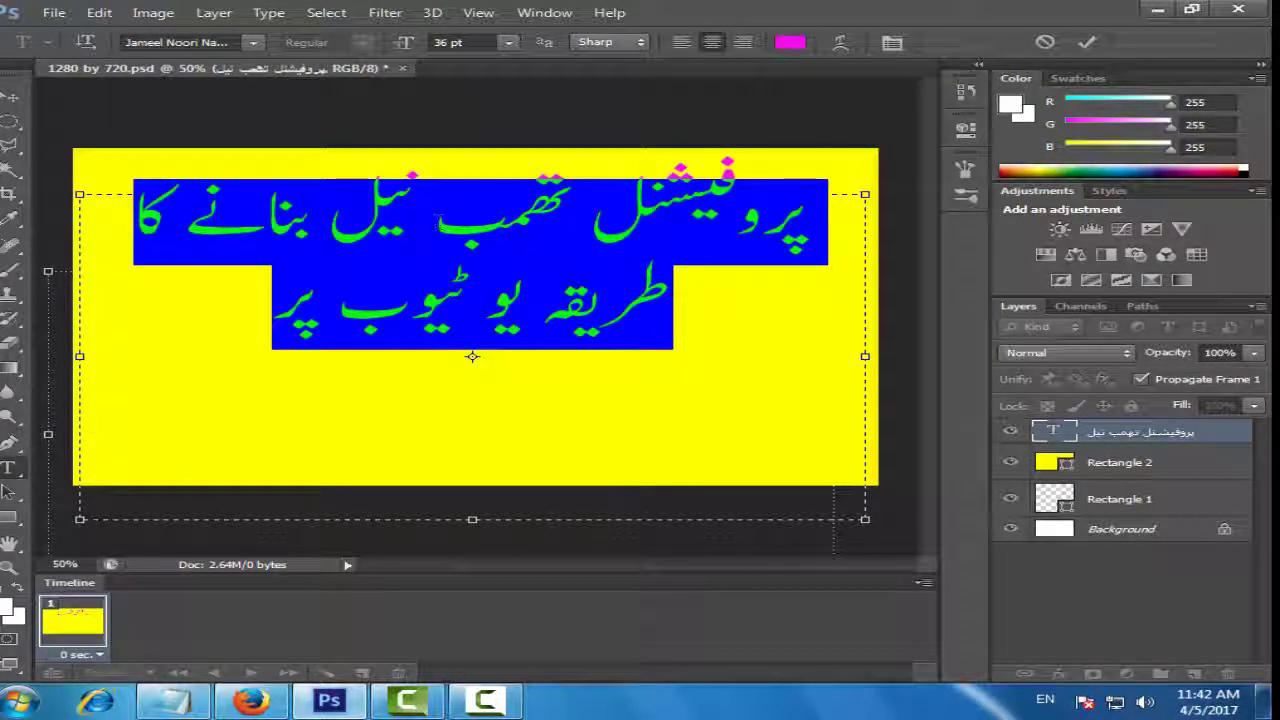
{"action": "left_click", "coordinate": [789, 43]}
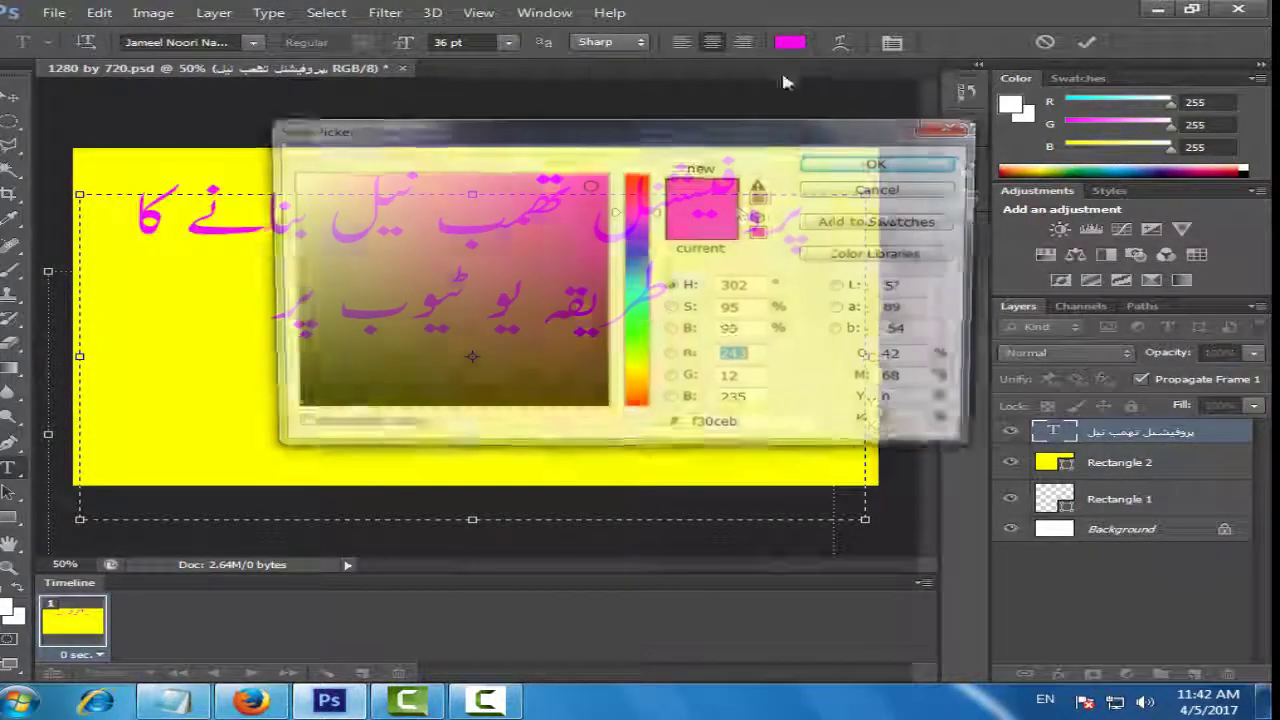
{"action": "left_click_drag", "start_coordinate": [576, 293], "coordinate": [312, 382]}
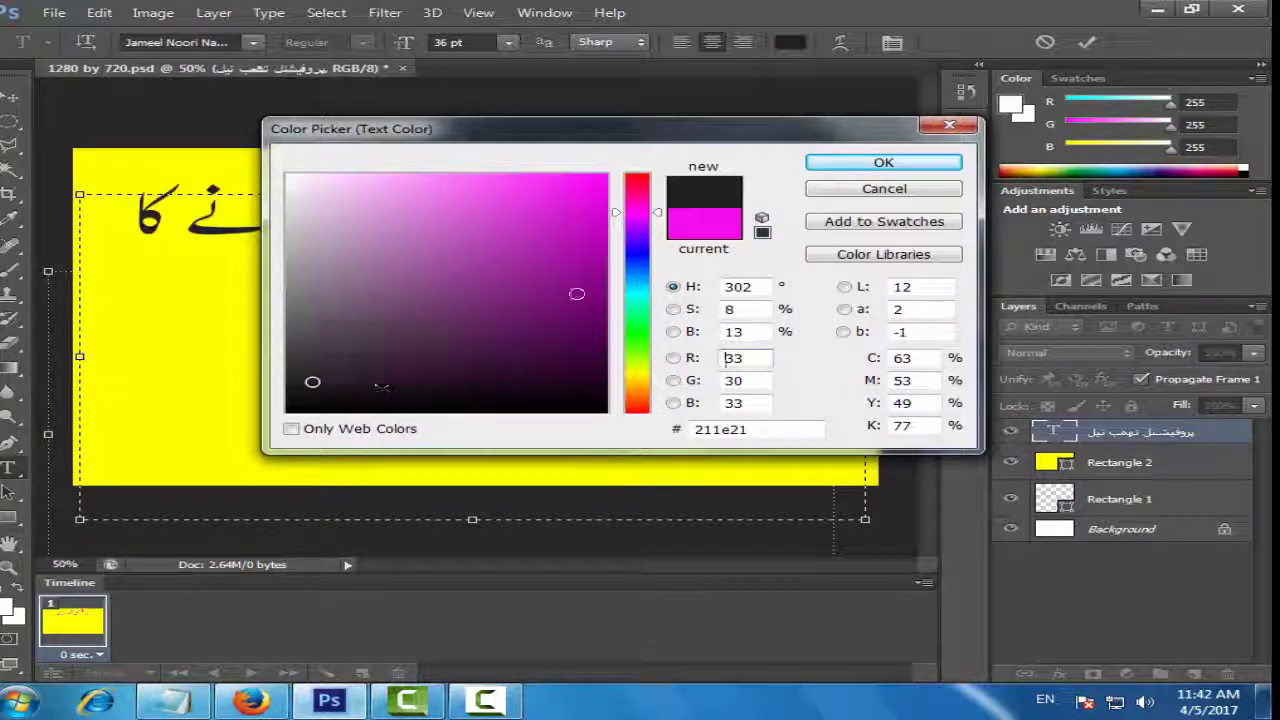
{"action": "left_click", "coordinate": [870, 162]}
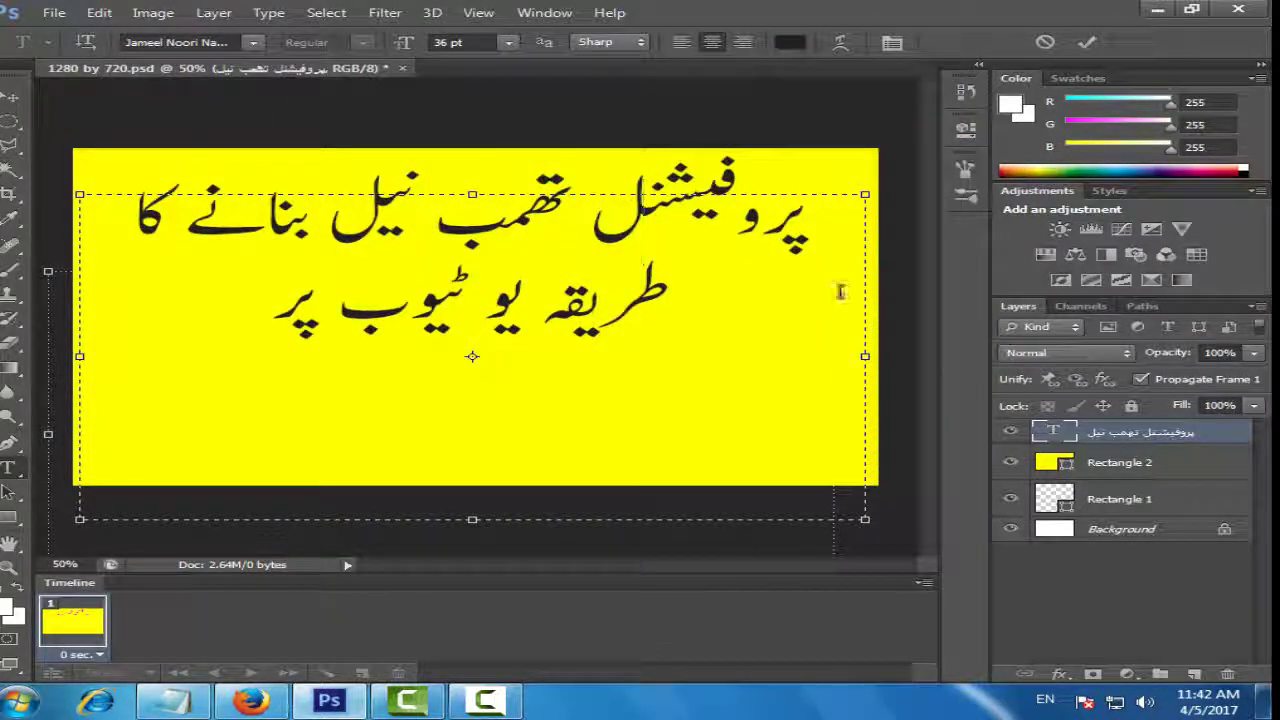
- Recolour only the first Urdu word, meaning "Professional", to a bright pinkish red with a hue of about 340°
{"action": "double_click", "coordinate": [769, 226]}
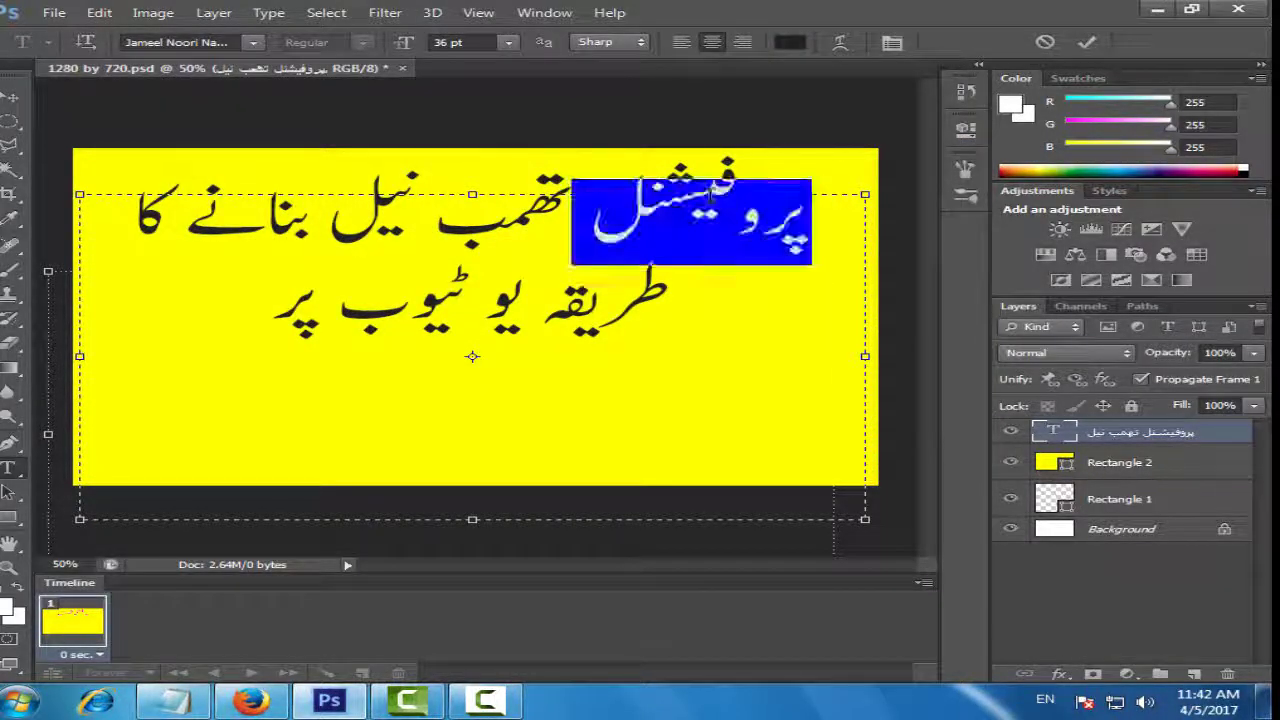
{"action": "left_click", "coordinate": [789, 43]}
{"action": "left_click_drag", "start_coordinate": [636, 194], "coordinate": [636, 181]}
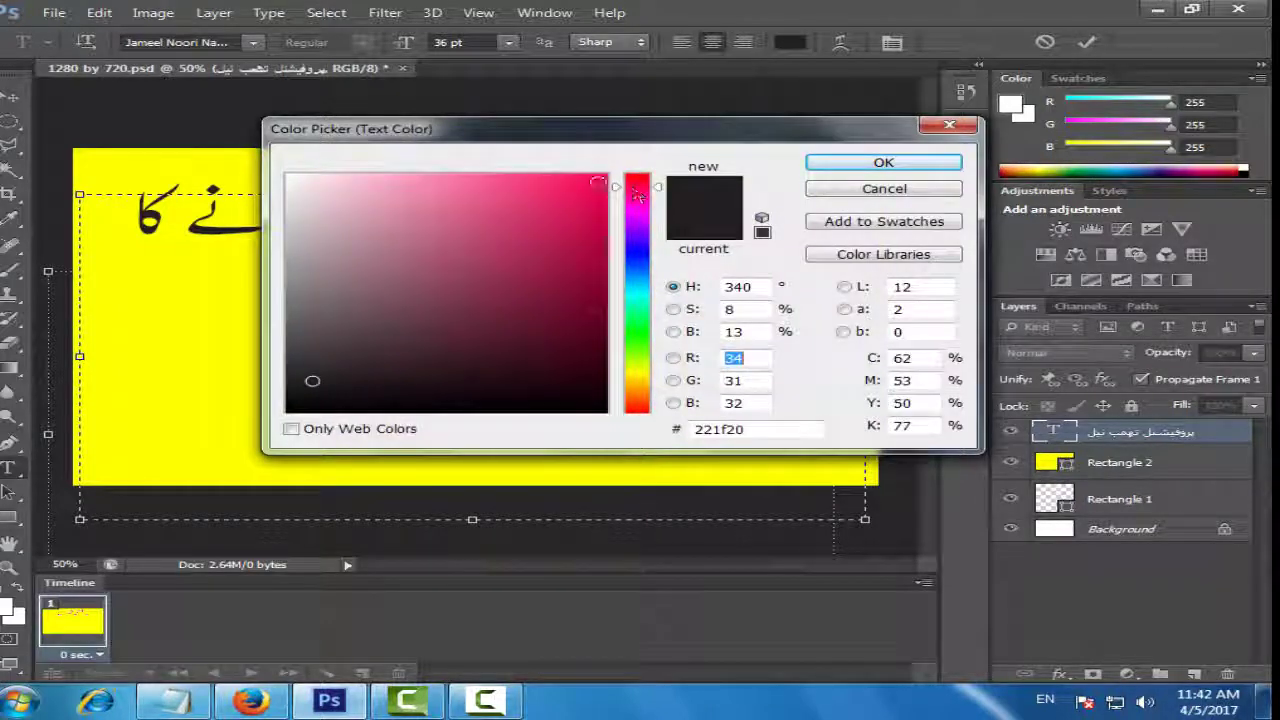
{"action": "left_click", "coordinate": [596, 182]}
{"action": "left_click", "coordinate": [883, 162]}
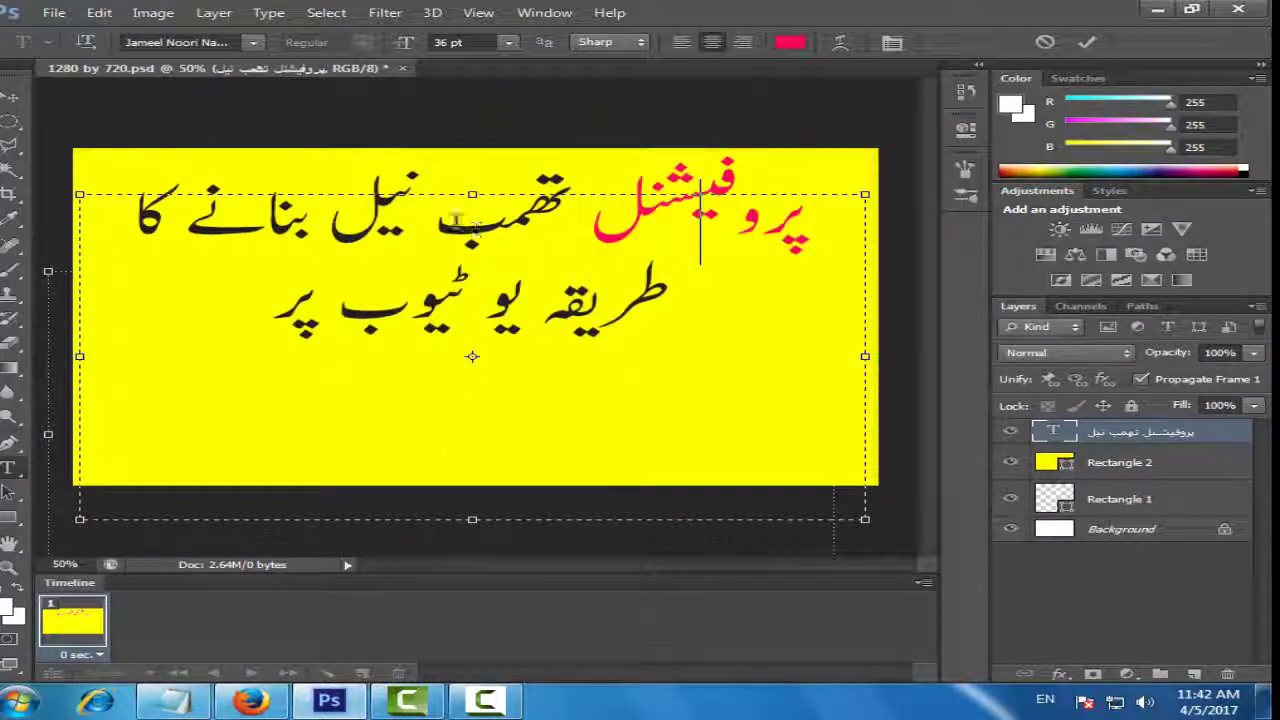
- Recolour only the two Urdu words meaning "YouTube" (یو ٹیوب) in the second line to pinkish red with a hue of 337°
{"action": "double_click", "coordinate": [458, 284]}
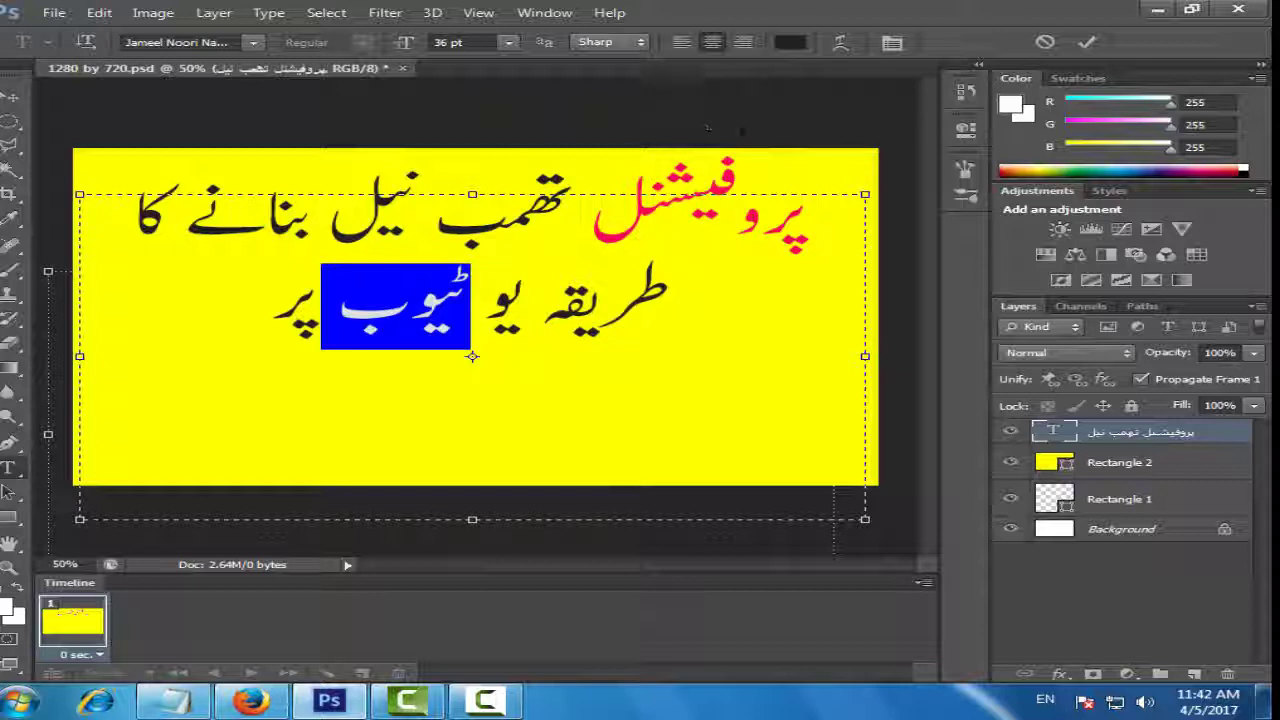
{"action": "left_click_drag", "start_coordinate": [525, 301], "coordinate": [401, 304]}
{"action": "double_click", "coordinate": [401, 304]}
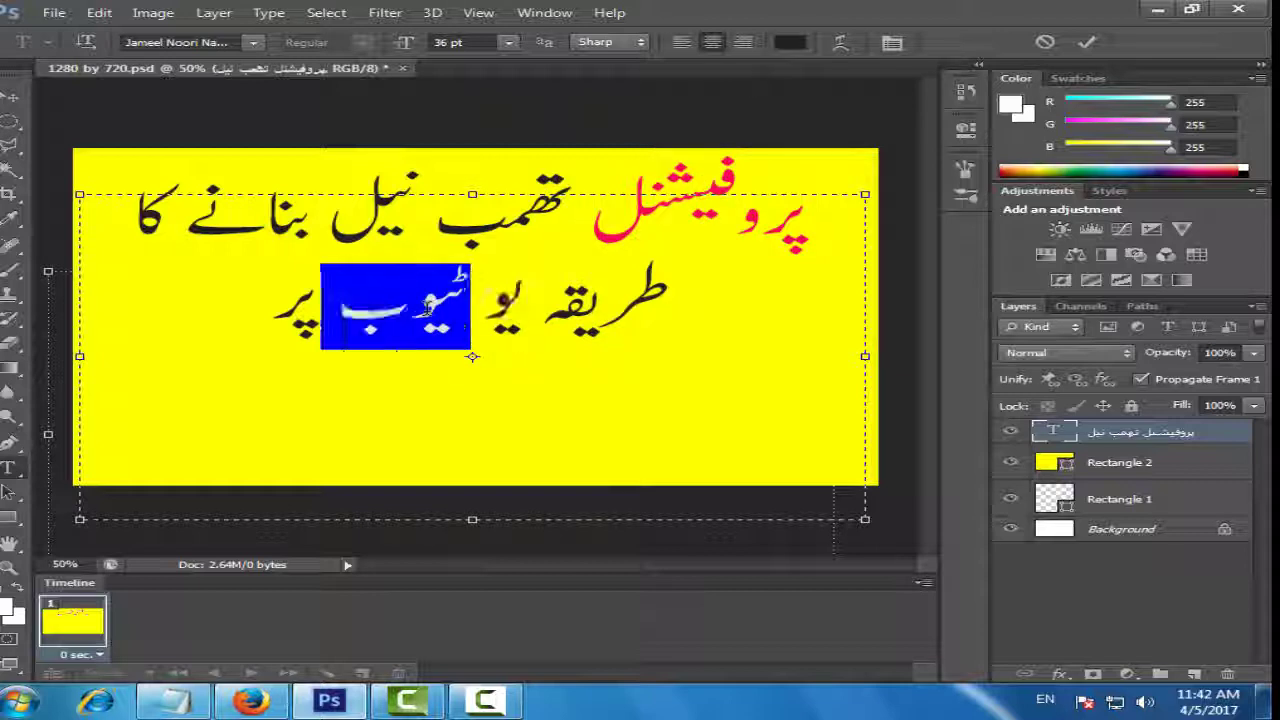
{"action": "left_click", "coordinate": [528, 296]}
{"action": "left_click_drag", "start_coordinate": [529, 296], "coordinate": [338, 304]}
{"action": "left_click", "coordinate": [790, 42]}
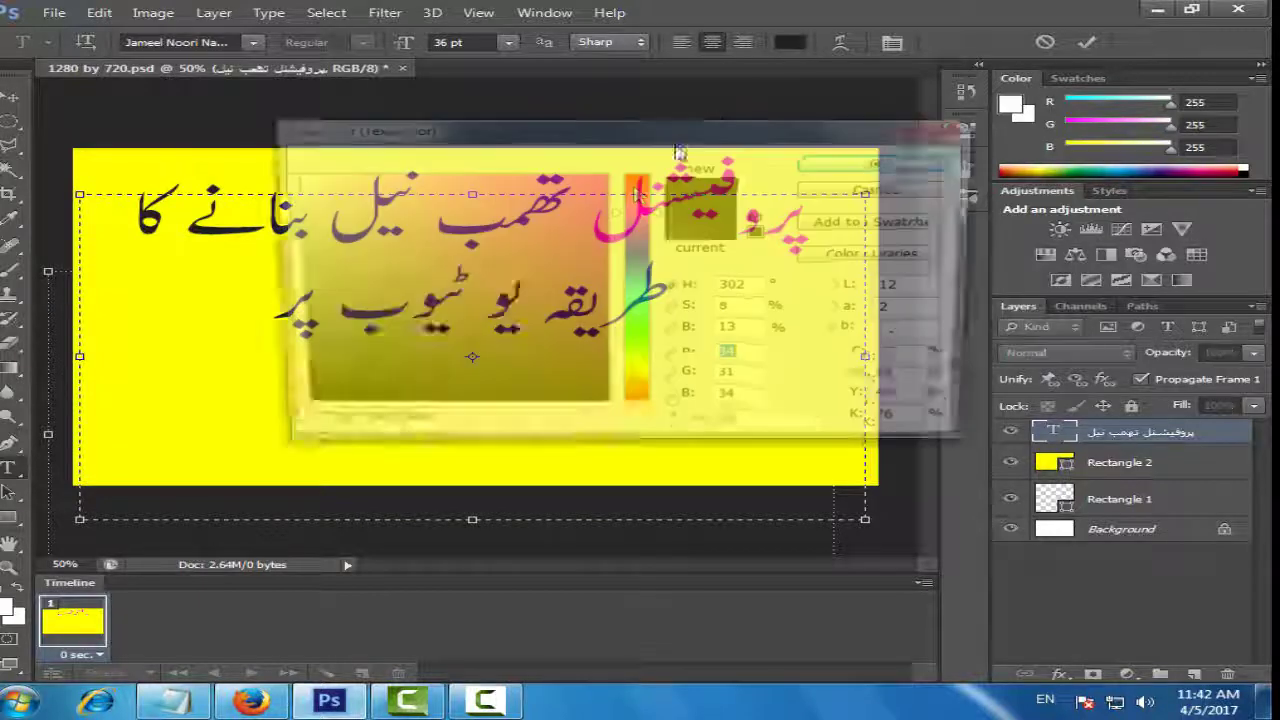
{"action": "left_click", "coordinate": [637, 244]}
{"action": "left_click", "coordinate": [560, 220]}
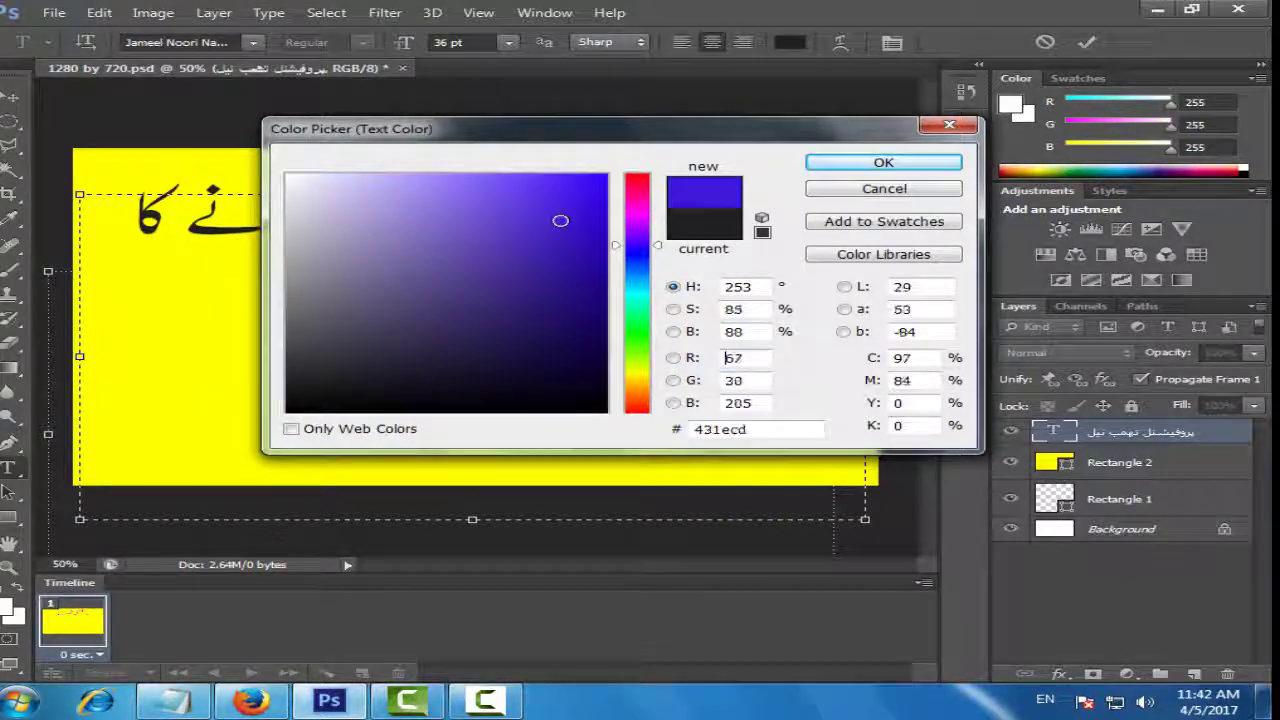
{"action": "left_click", "coordinate": [634, 193]}
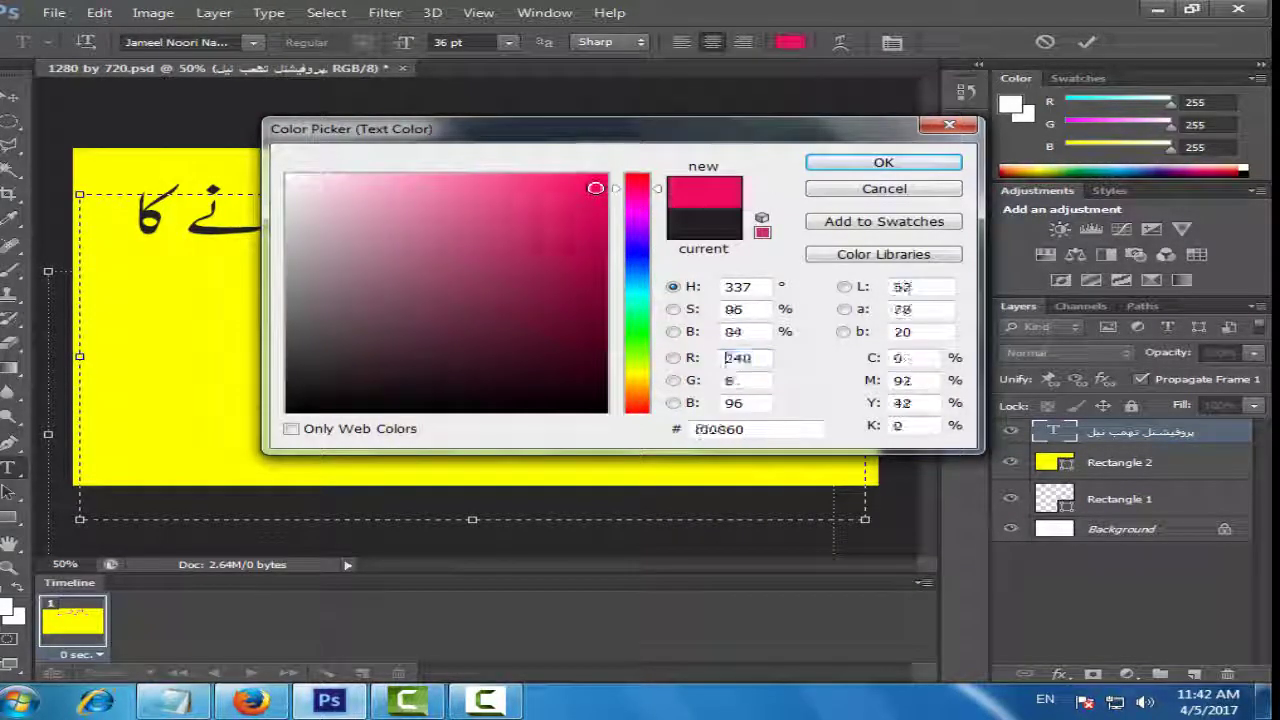
{"action": "left_click", "coordinate": [883, 162]}
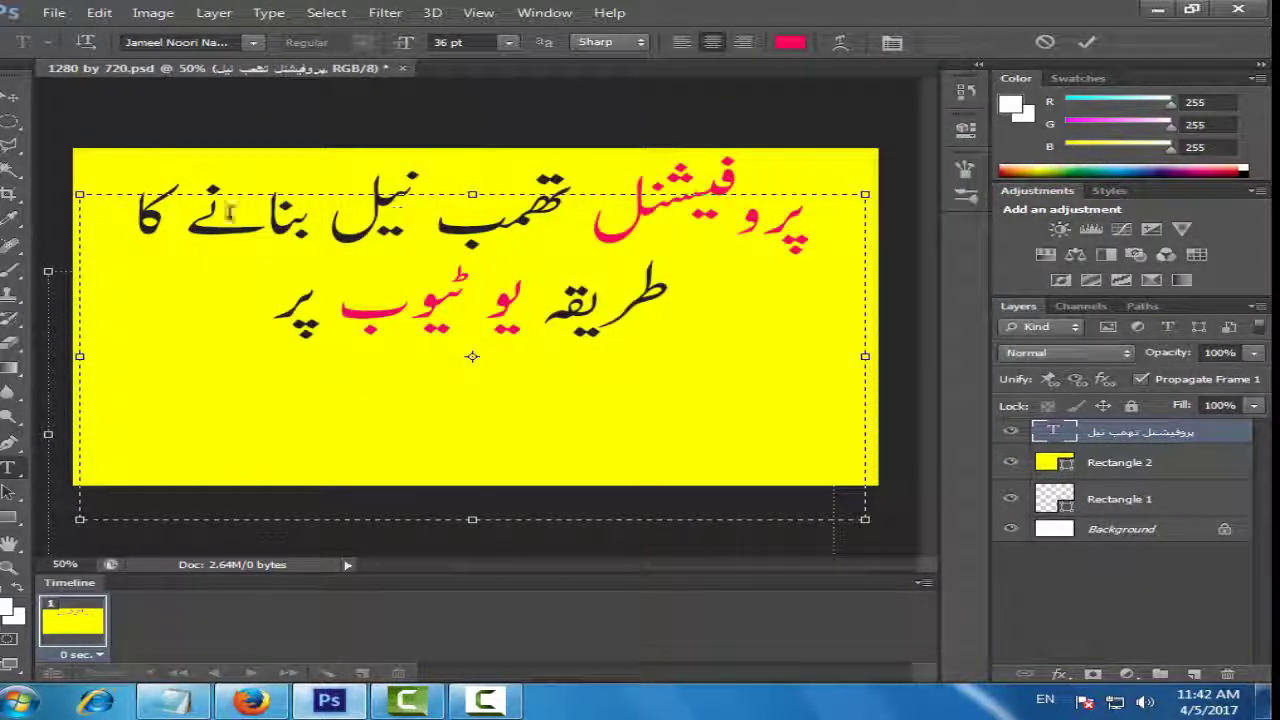
- Recolour the Urdu word تھمب in the first line to bright blue (#0a1bf3)
{"action": "double_click", "coordinate": [500, 212]}
{"action": "left_click", "coordinate": [790, 42]}
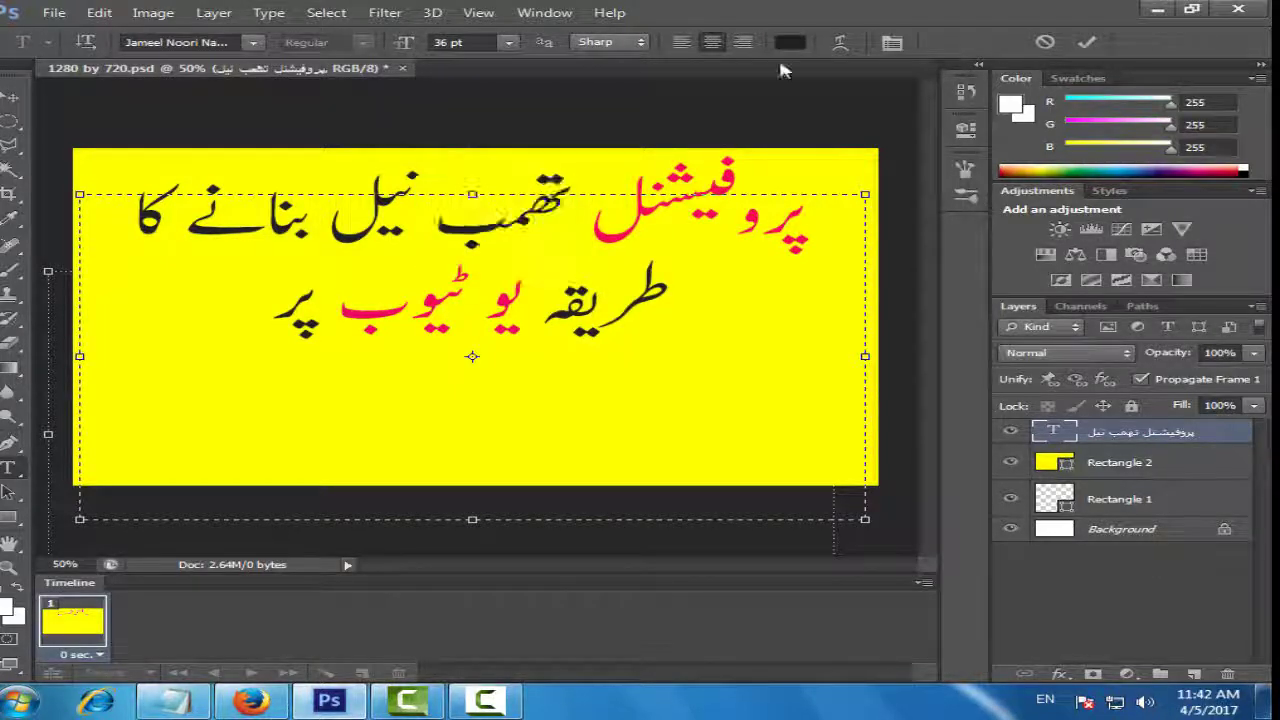
{"action": "left_click", "coordinate": [641, 258]}
{"action": "left_click", "coordinate": [594, 189]}
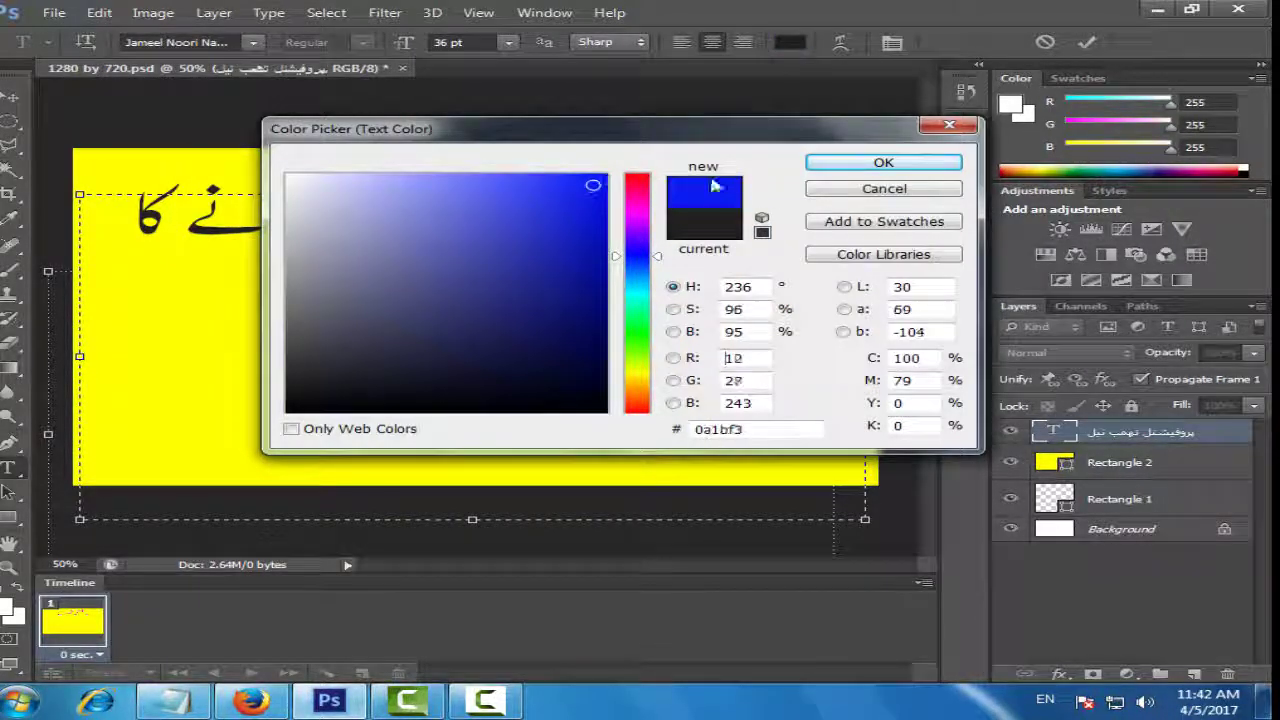
{"action": "left_click", "coordinate": [849, 168]}
{"action": "left_click", "coordinate": [608, 220]}
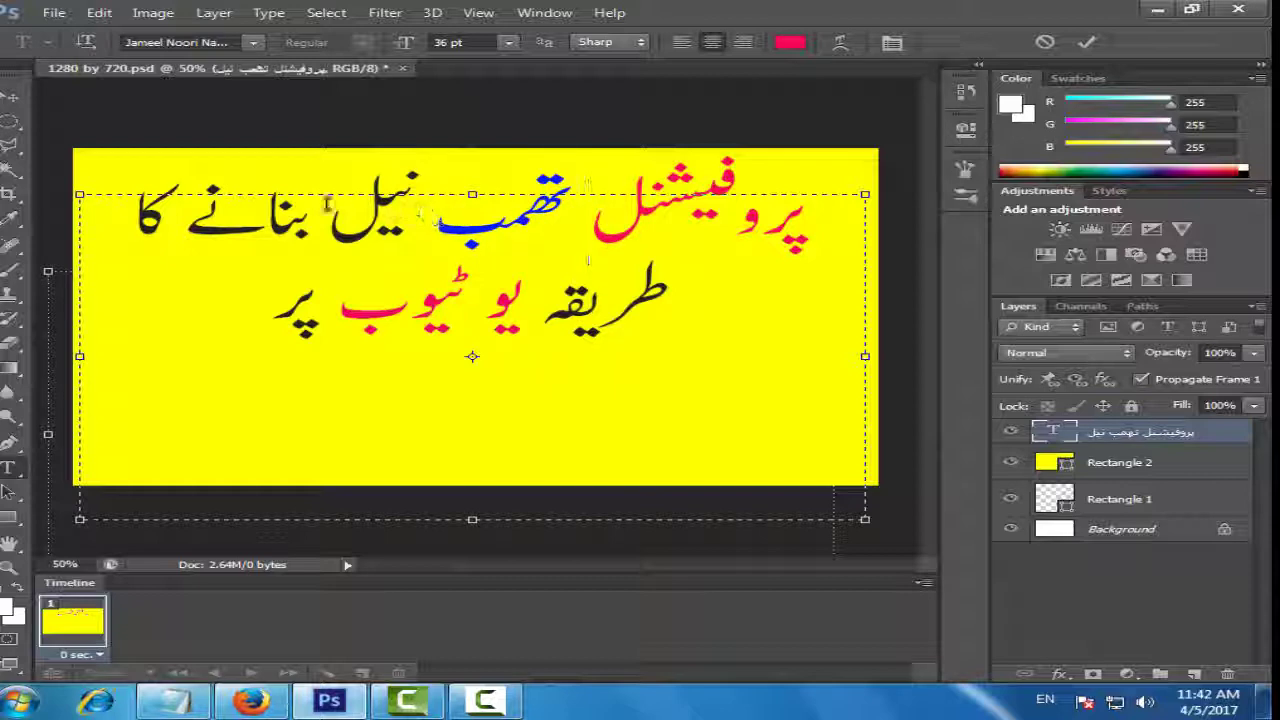
- Recolour the Urdu word طریقہ at the start of the second line to orange-red with a hue of 16°
{"action": "double_click", "coordinate": [619, 316]}
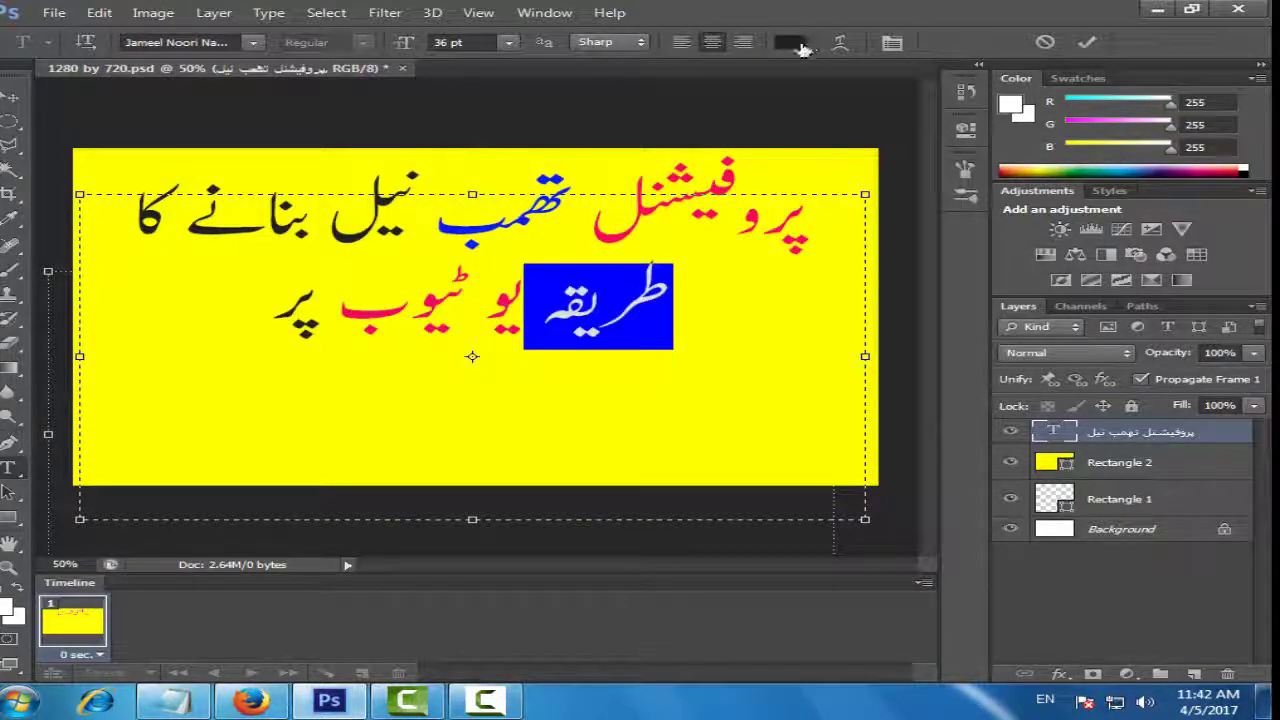
{"action": "left_click", "coordinate": [790, 42]}
{"action": "left_click", "coordinate": [645, 343]}
{"action": "left_click_drag", "start_coordinate": [645, 343], "coordinate": [641, 402]}
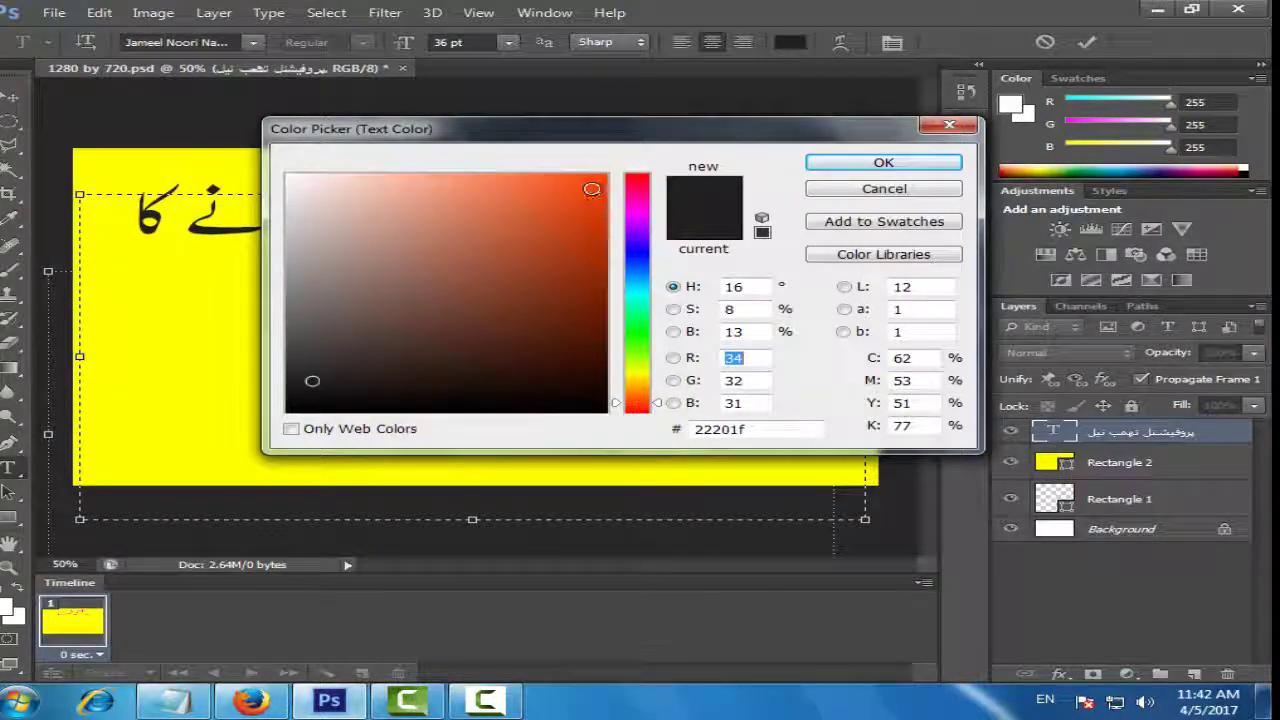
{"action": "left_click", "coordinate": [595, 187]}
{"action": "left_click", "coordinate": [835, 163]}
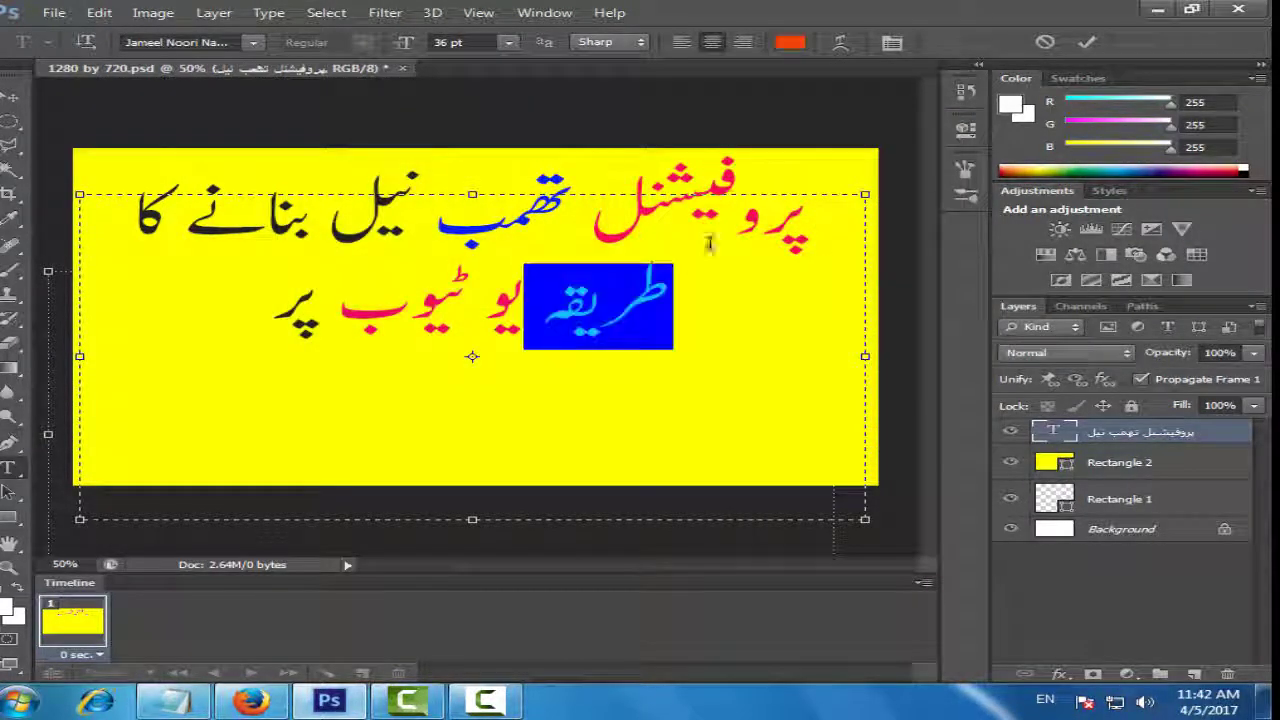
- Change the colour of the selected word طریقہ to bright blue with a hue of 236°
{"action": "left_click", "coordinate": [791, 42]}
{"action": "left_click", "coordinate": [637, 257]}
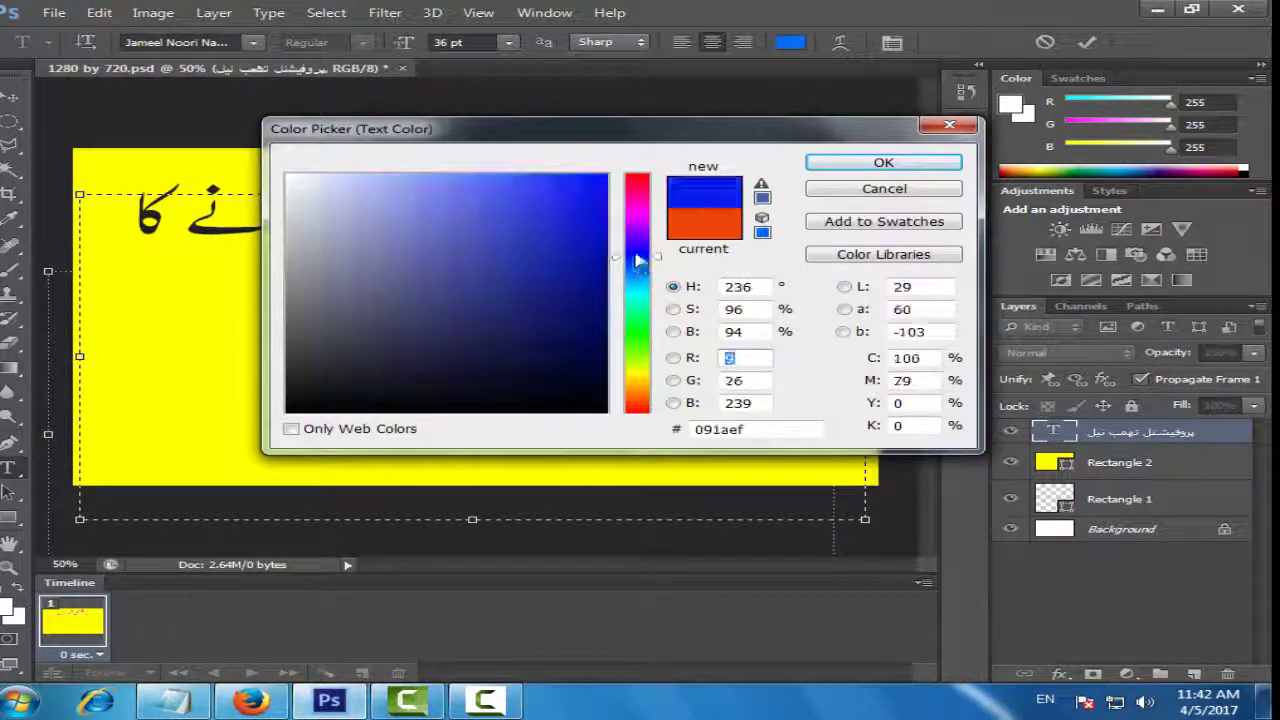
{"action": "left_click", "coordinate": [884, 162]}
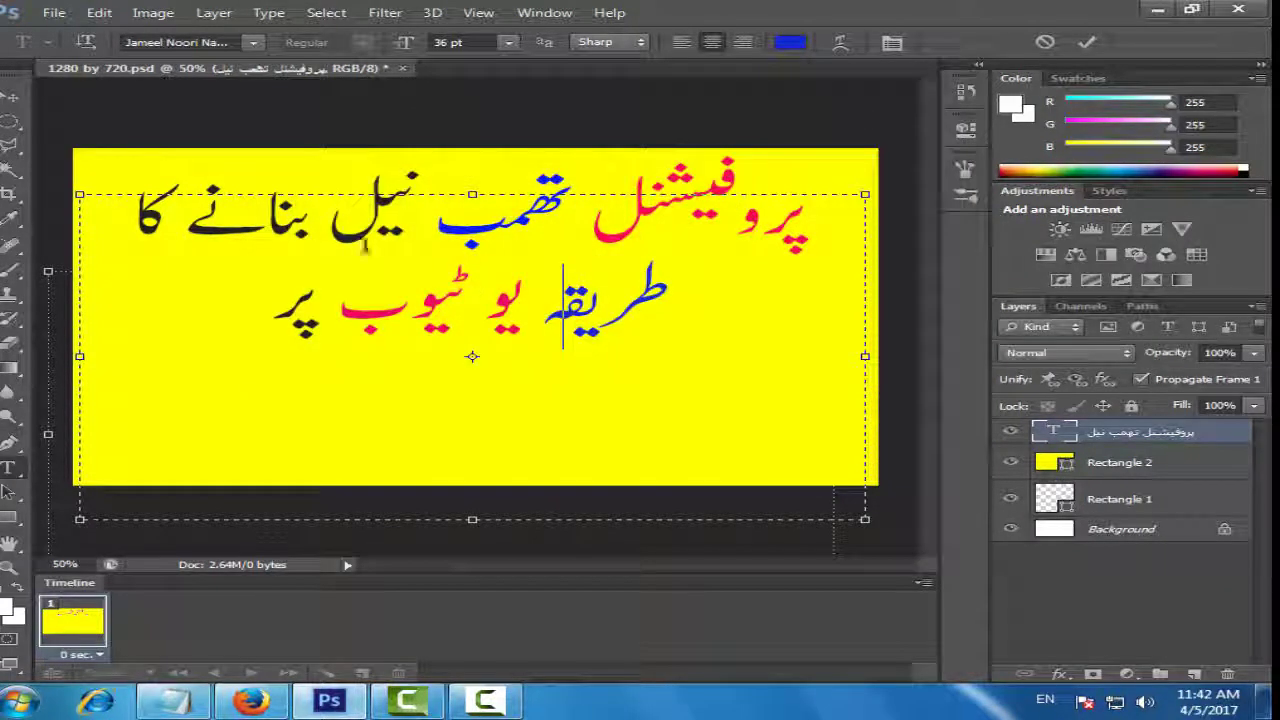
- Recolour the Urdu word بنانے in the first line to bright magenta (#eb14e3) and deselect it
{"action": "double_click", "coordinate": [215, 205]}
{"action": "left_click", "coordinate": [791, 42]}
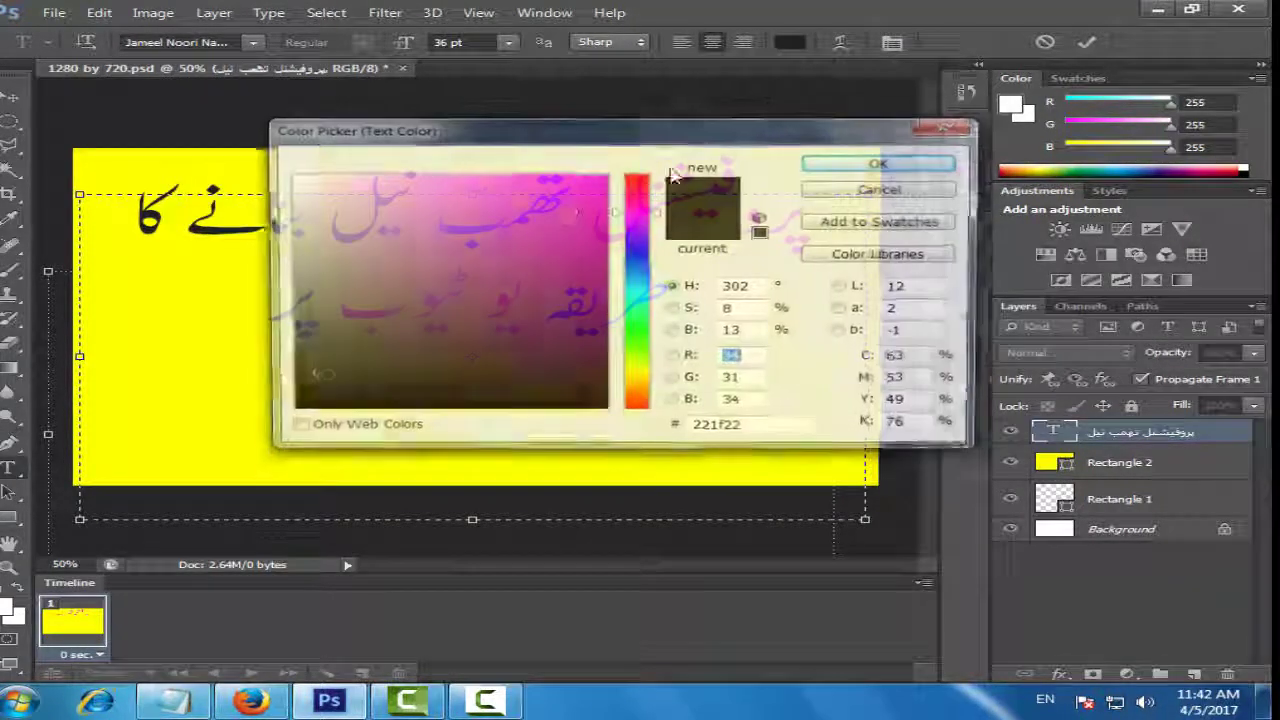
{"action": "left_click", "coordinate": [587, 192]}
{"action": "left_click", "coordinate": [833, 165]}
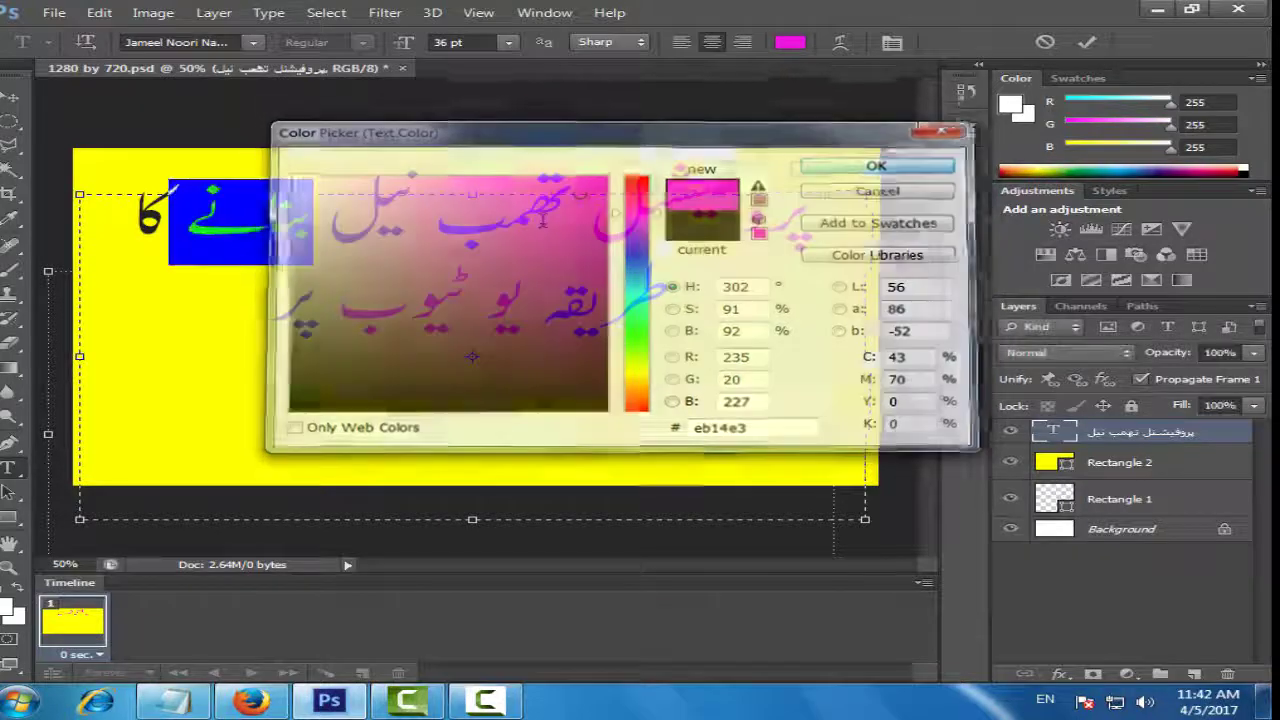
{"action": "left_click", "coordinate": [424, 216]}
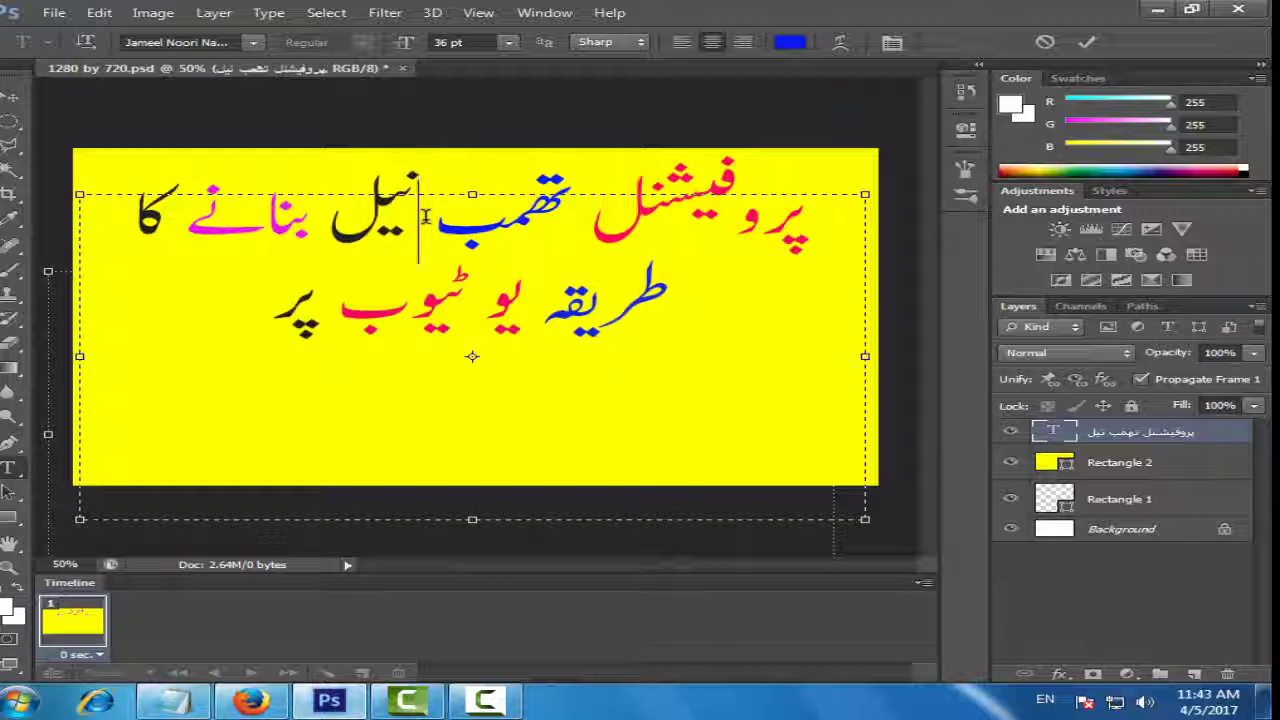
- Switch to Firefox and open the google.com.pk home page in a new tab
{"action": "left_click", "coordinate": [250, 700]}
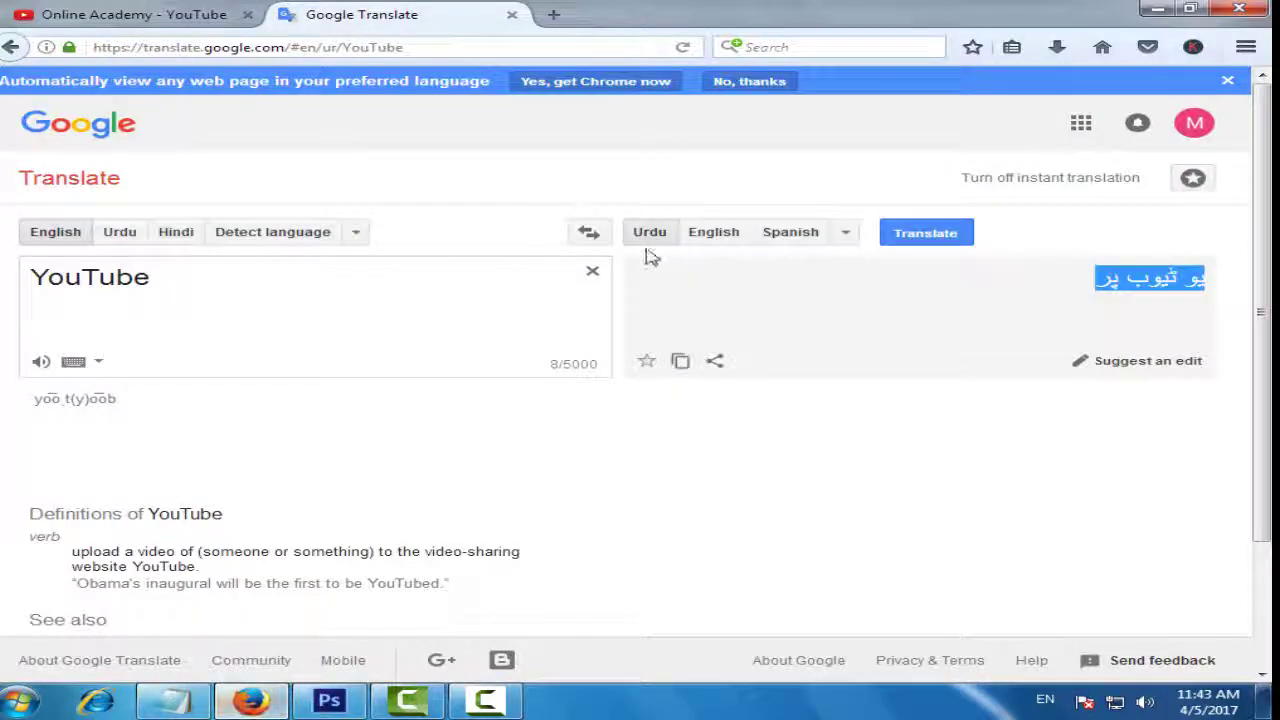
{"action": "key", "text": "ctrl+t"}
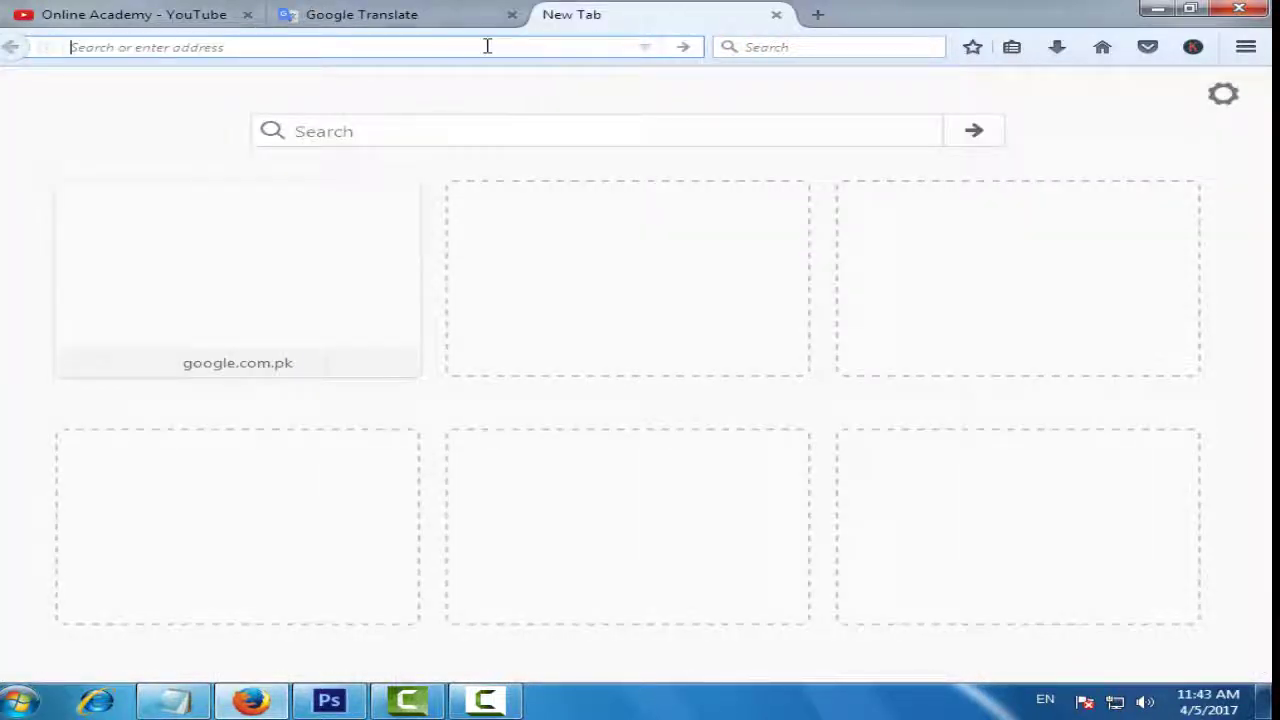
{"action": "type", "text": "google.com.pk/?gws_rd=cr,ssl&ei=vzrIWNriNYjB6ATylpICg"}
{"action": "key", "text": "Return"}
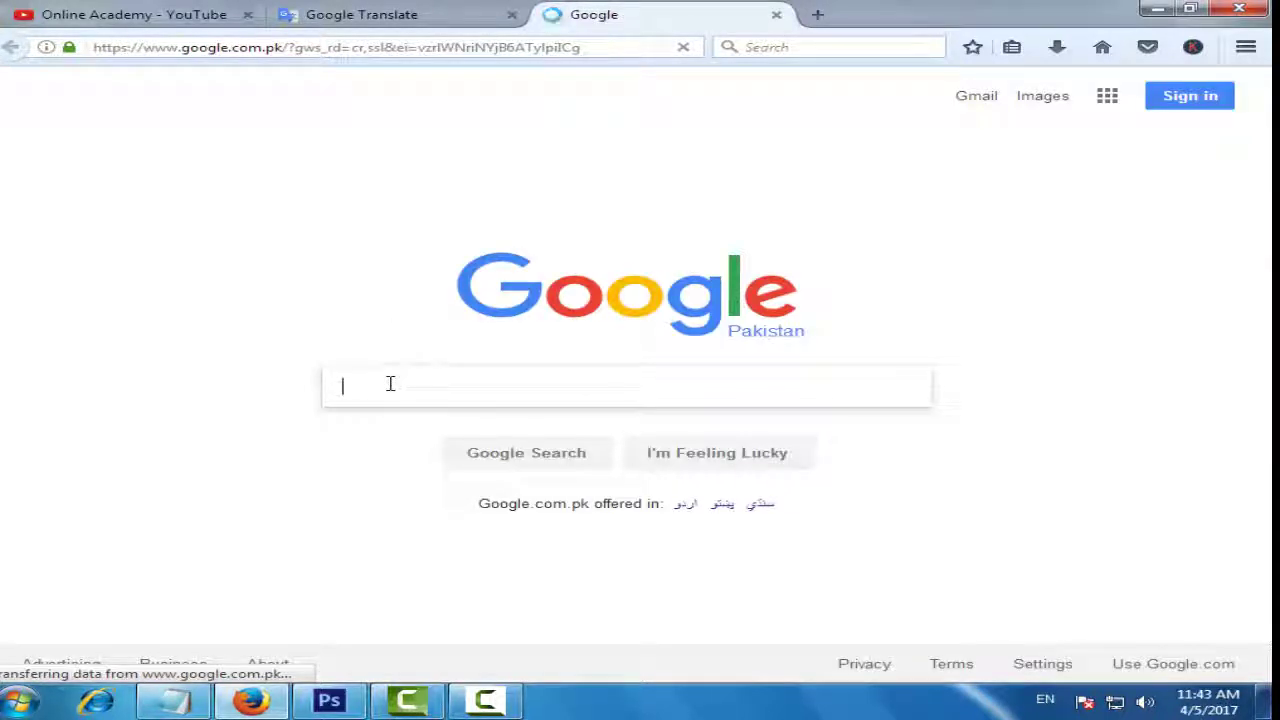
- Paste the copied Urdu phrase into Google, shorten it to یو ٹیوب and search for it
{"action": "right_click", "coordinate": [390, 384]}
{"action": "left_click", "coordinate": [415, 466]}
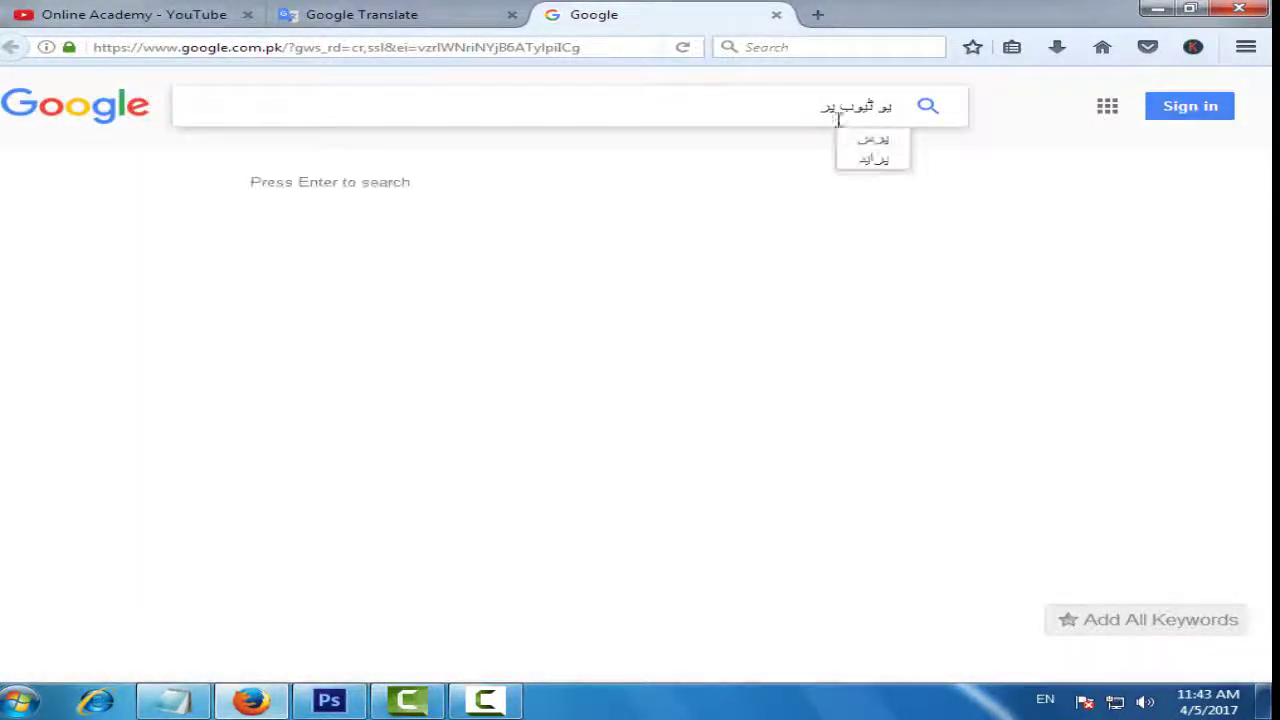
{"action": "left_click", "coordinate": [932, 106]}
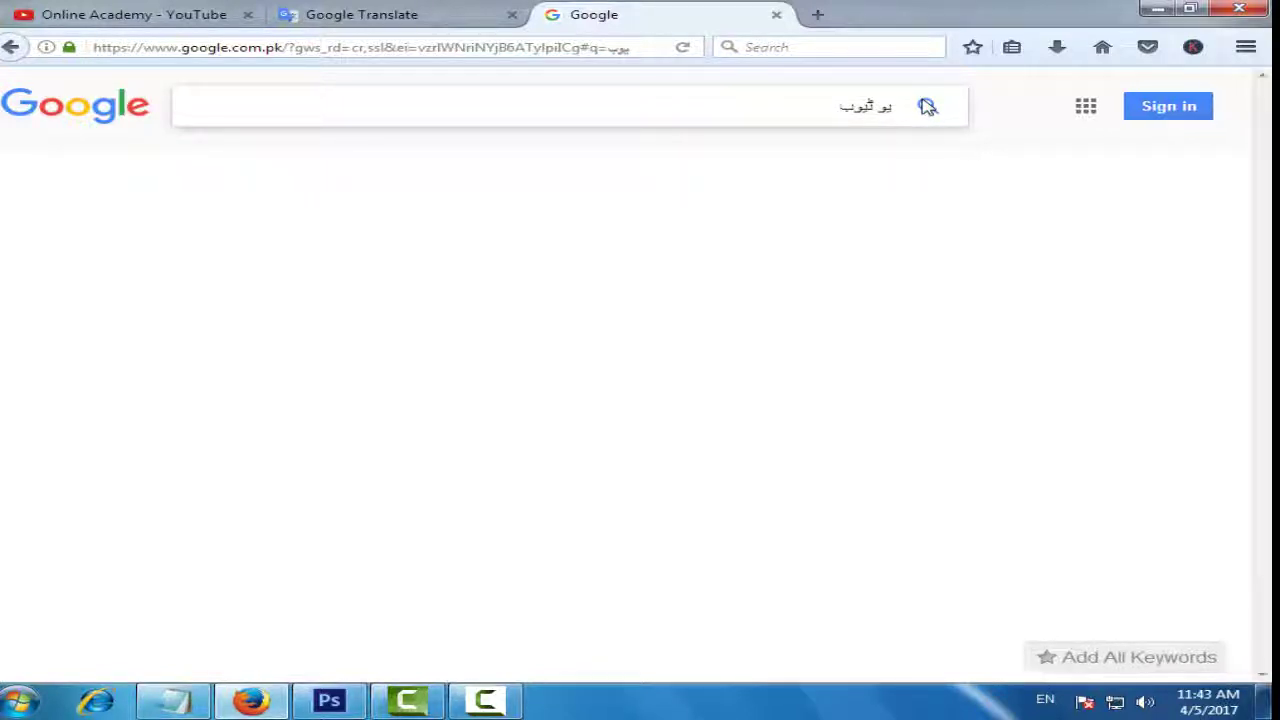
- Cut the word "YouTube" from the English source text in Google Translate
{"action": "left_click", "coordinate": [428, 12]}
{"action": "double_click", "coordinate": [149, 277]}
{"action": "key", "text": "ctrl+c"}
{"action": "right_click", "coordinate": [216, 263]}
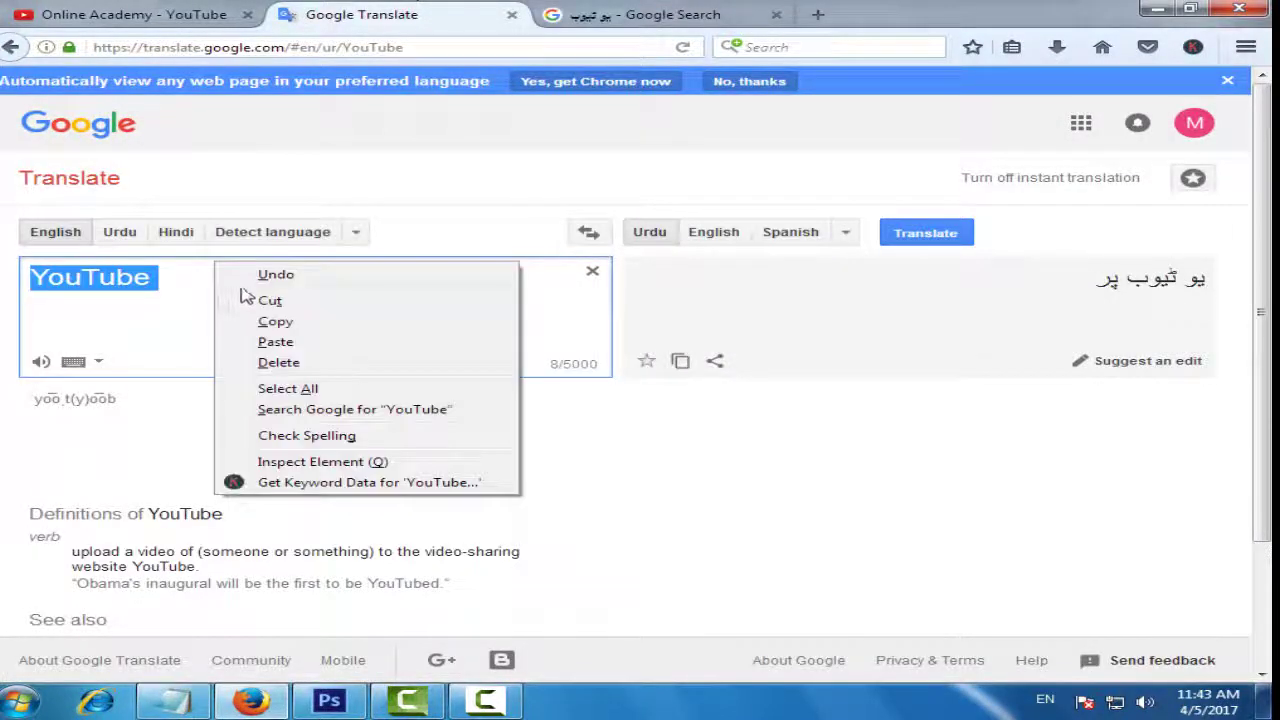
{"action": "left_click", "coordinate": [268, 300]}
- Replace the Urdu query in the Google search with the pasted word "YouTube" and run the search
{"action": "left_click", "coordinate": [650, 14]}
{"action": "left_click", "coordinate": [736, 108]}
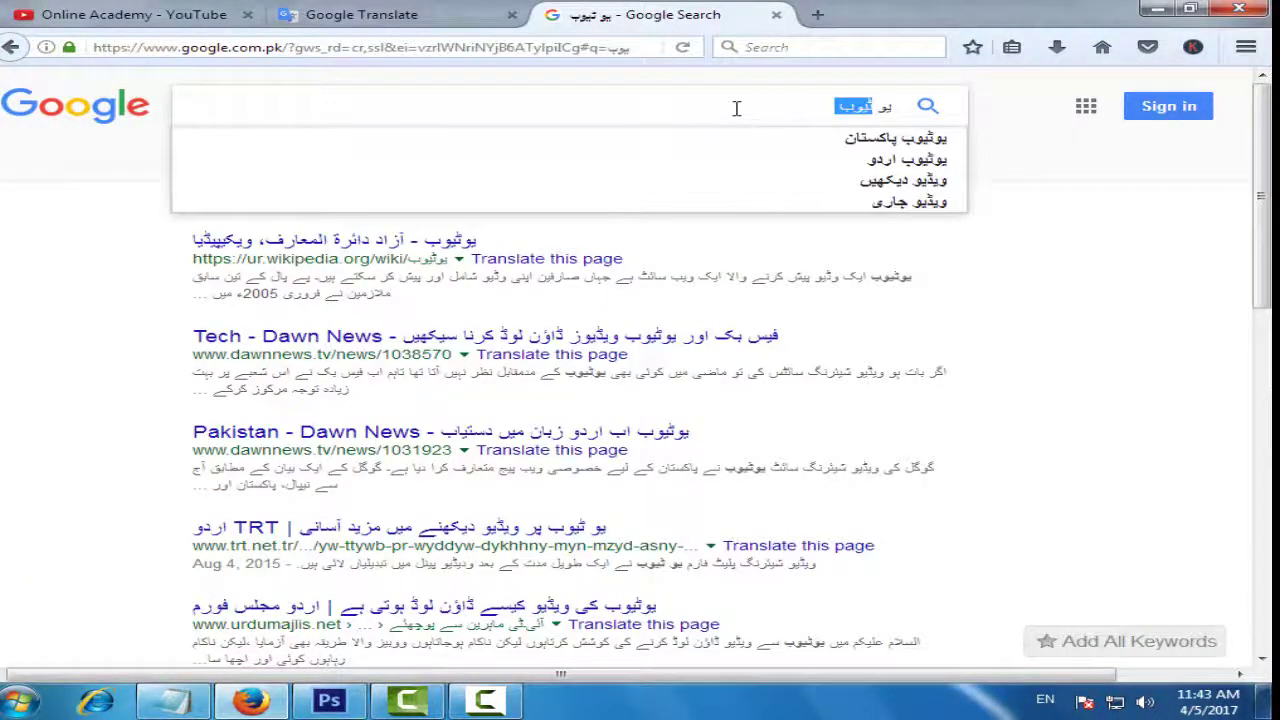
{"action": "right_click", "coordinate": [737, 110]}
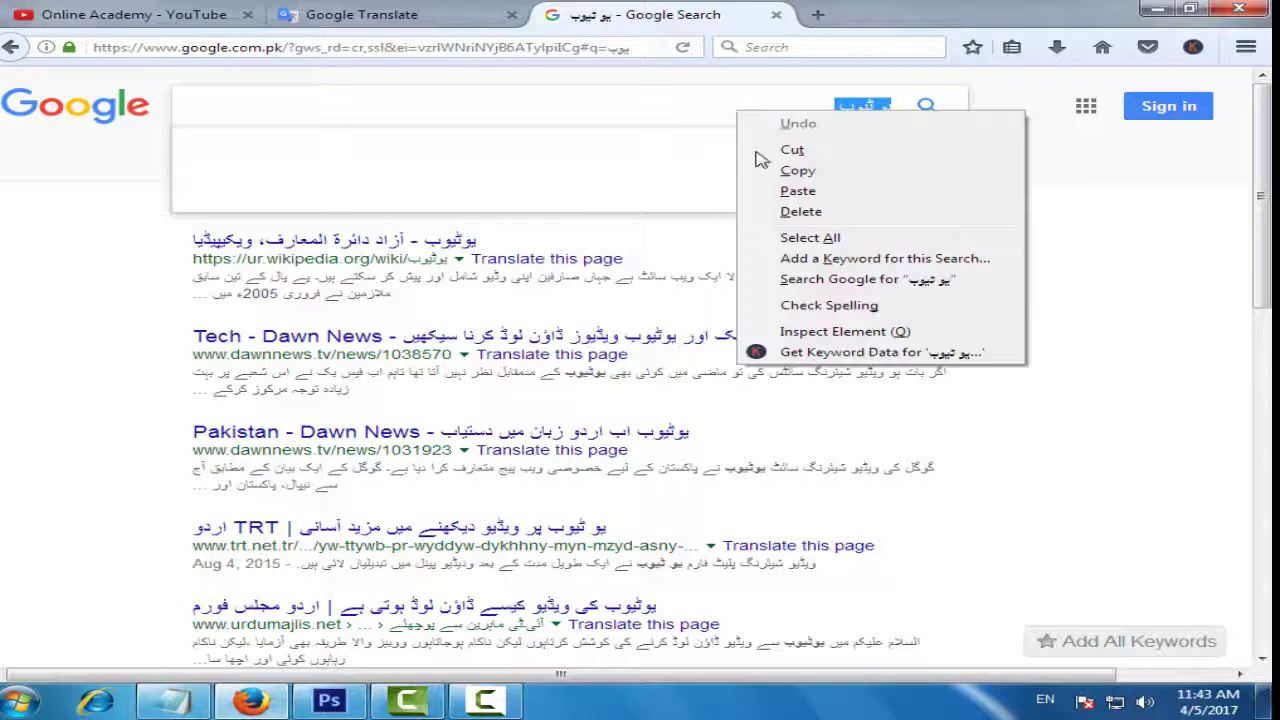
{"action": "left_click", "coordinate": [797, 191]}
{"action": "left_click", "coordinate": [926, 107]}
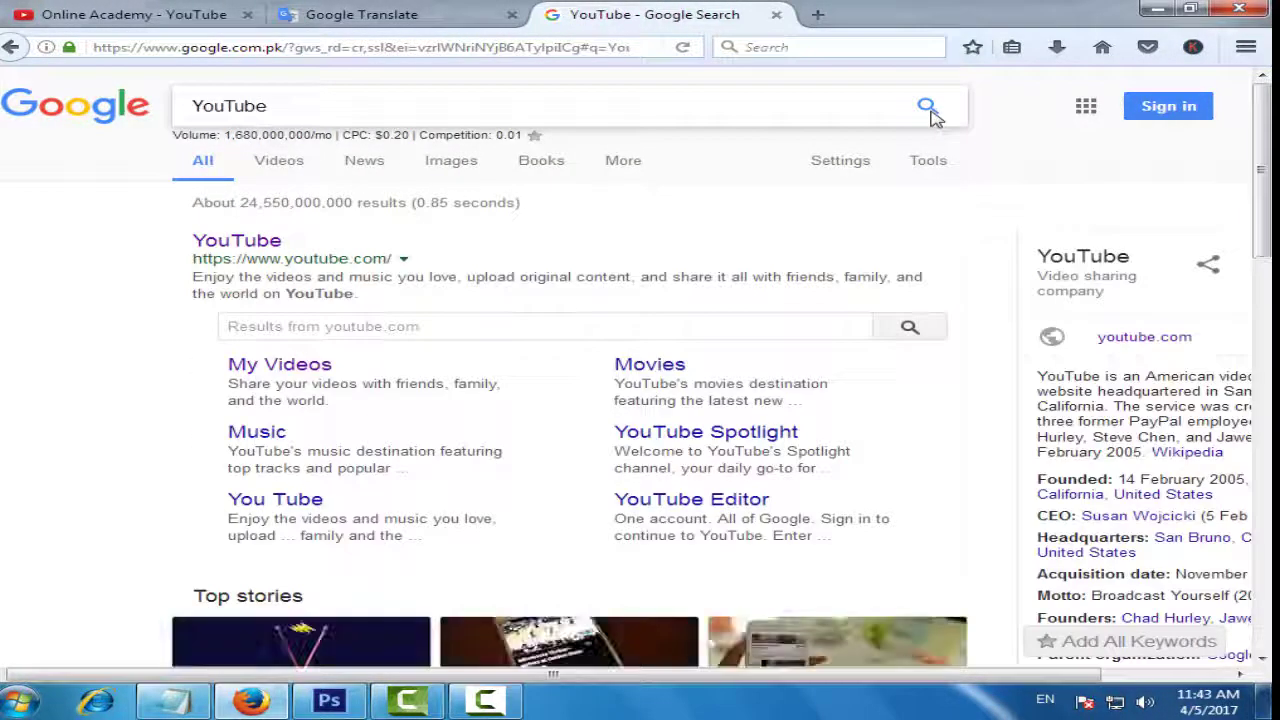
- Show the image results for "YouTube" and look through the logos for a suitable picture
{"action": "left_click", "coordinate": [449, 166]}
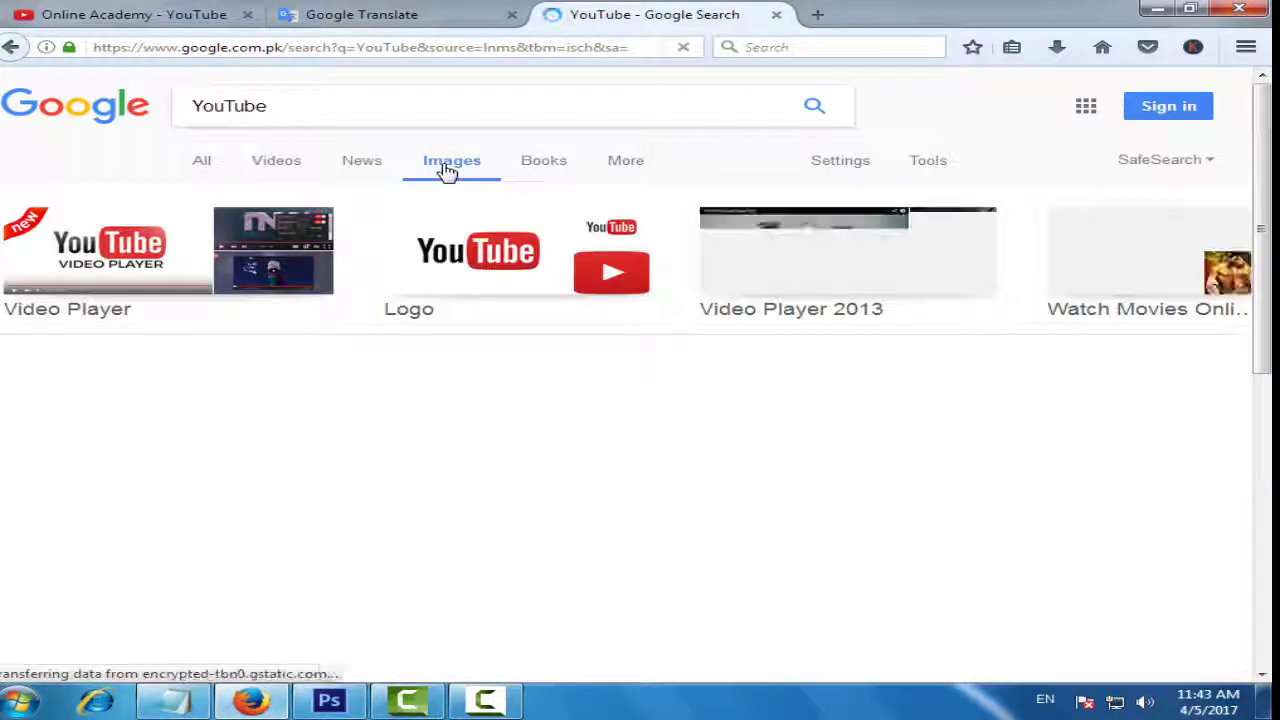
{"action": "scroll", "coordinate": [600, 400], "scroll_direction": "down", "scroll_amount": 7}
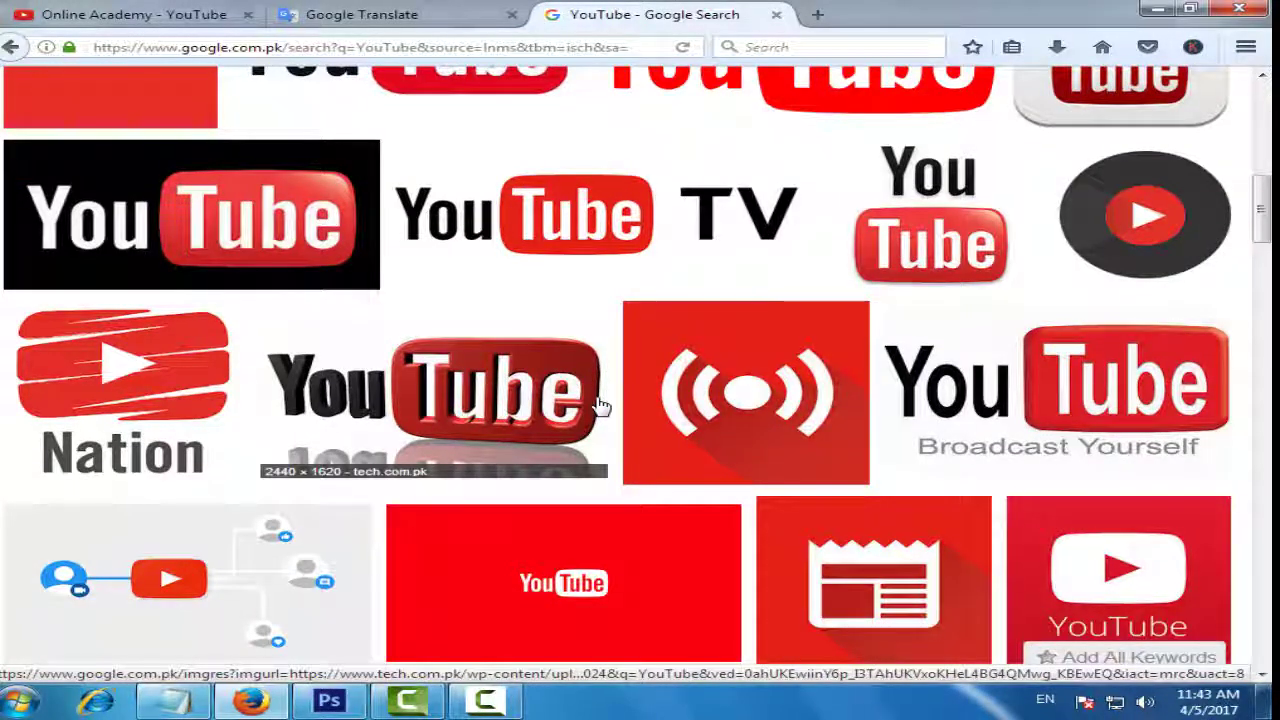
{"action": "scroll", "coordinate": [600, 405], "scroll_direction": "down", "scroll_amount": 10}
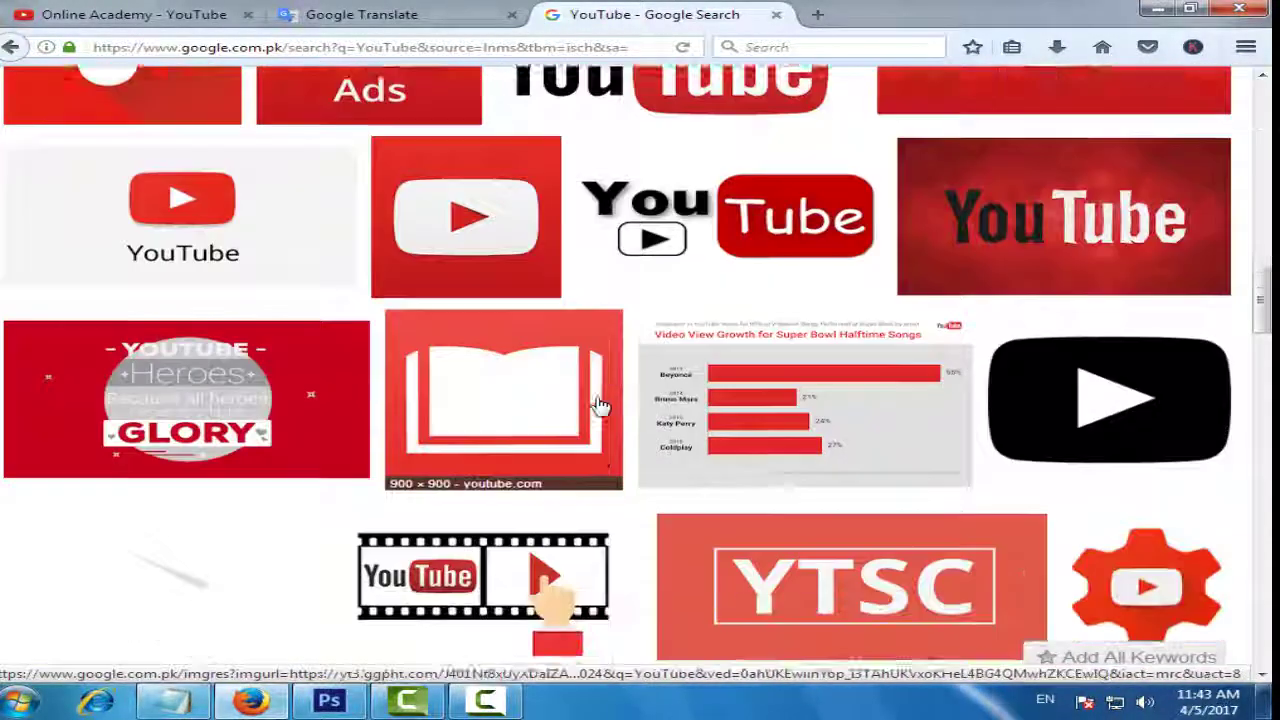
{"action": "scroll", "coordinate": [600, 405], "scroll_direction": "down", "scroll_amount": 10}
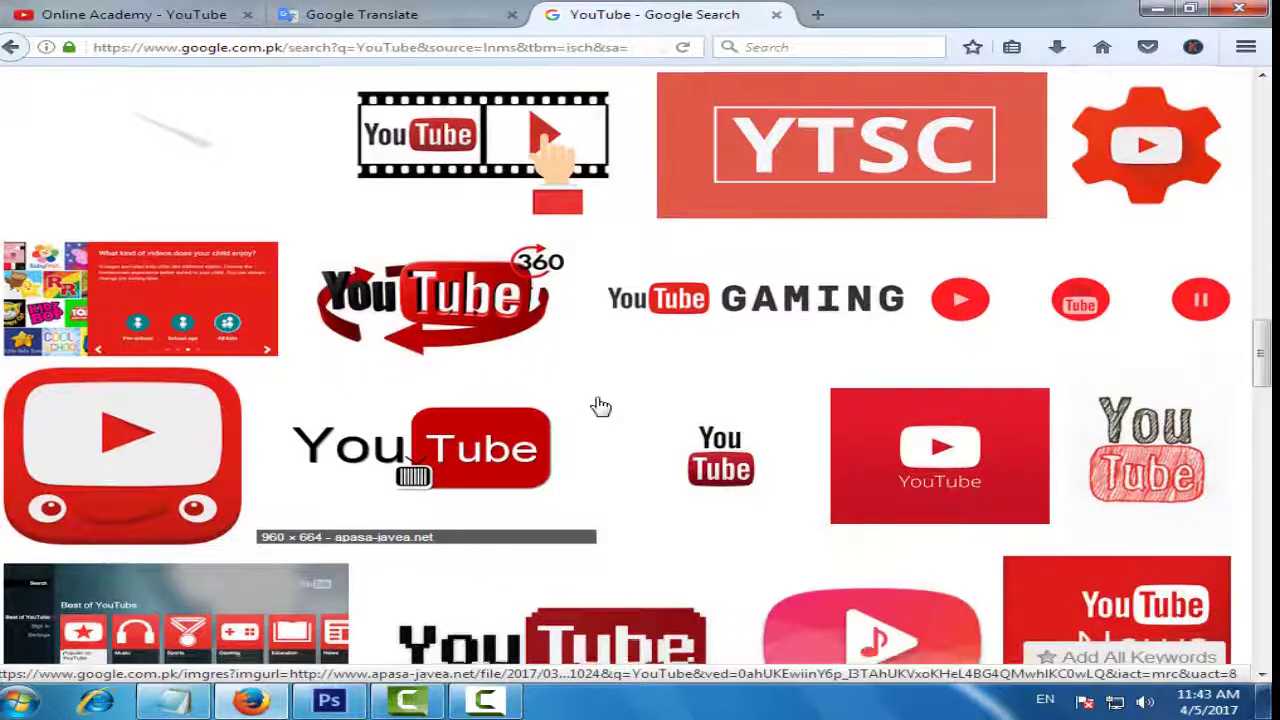
{"action": "scroll", "coordinate": [600, 405], "scroll_direction": "down", "scroll_amount": 5}
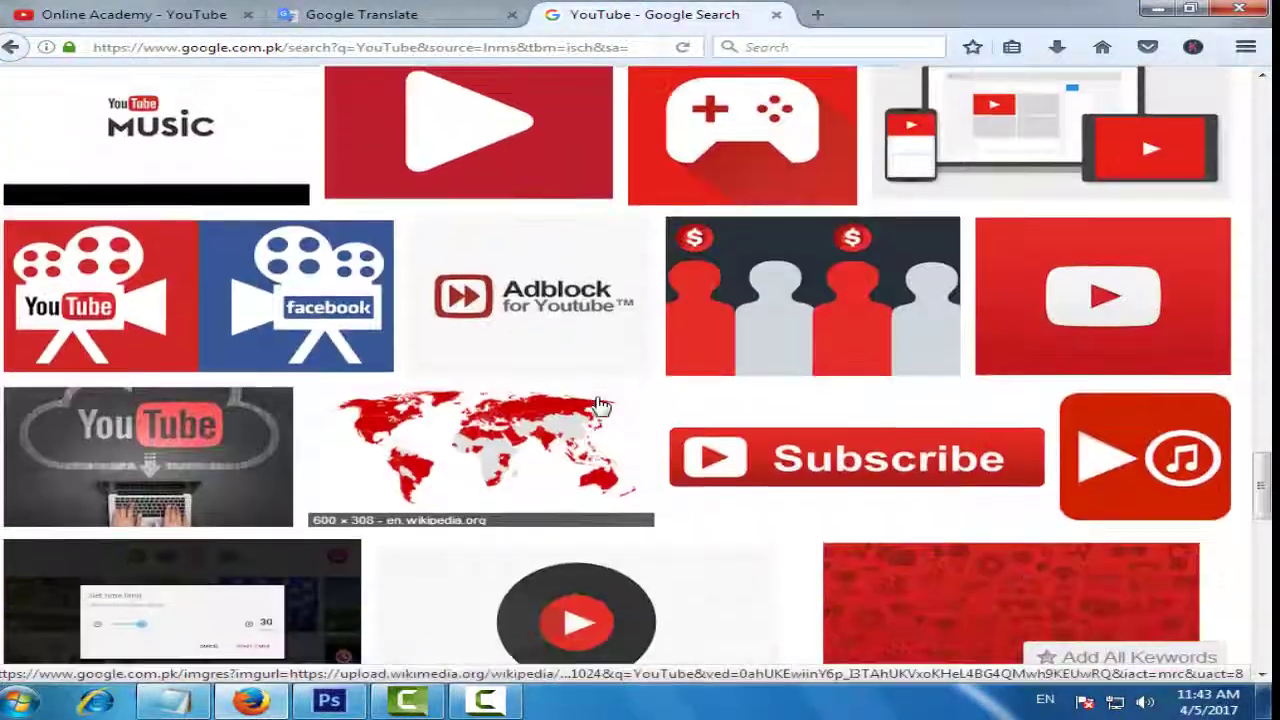
{"action": "scroll", "coordinate": [605, 406], "scroll_direction": "up", "scroll_amount": 10}
{"action": "scroll", "coordinate": [615, 408], "scroll_direction": "up", "scroll_amount": 12}
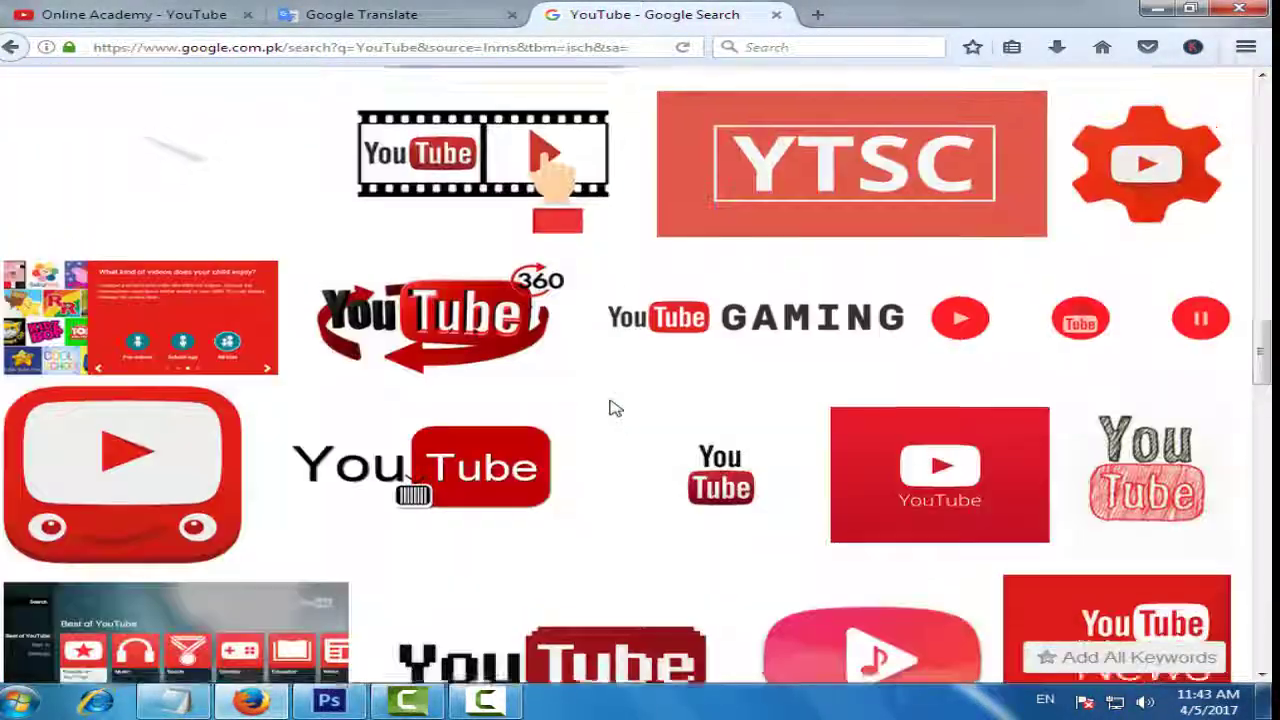
{"action": "scroll", "coordinate": [615, 408], "scroll_direction": "up", "scroll_amount": 5}
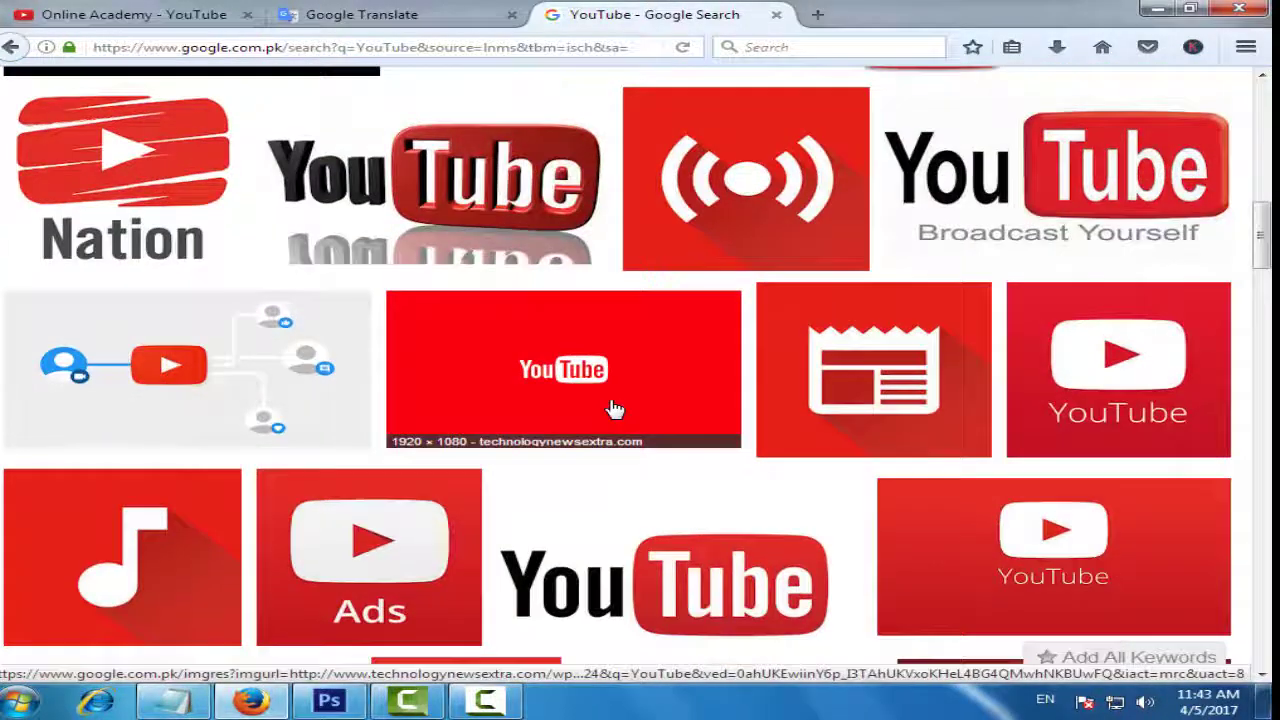
{"action": "scroll", "coordinate": [615, 408], "scroll_direction": "up", "scroll_amount": 10}
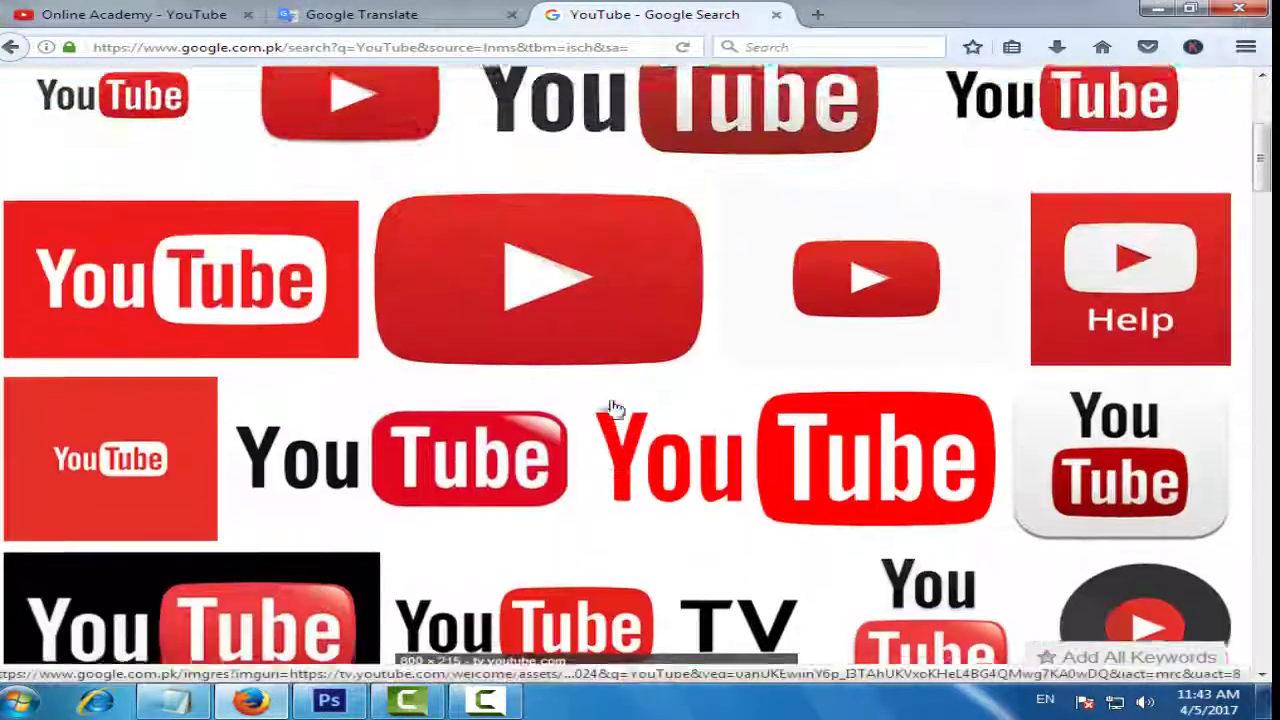
{"action": "scroll", "coordinate": [615, 410], "scroll_direction": "down", "scroll_amount": 5}
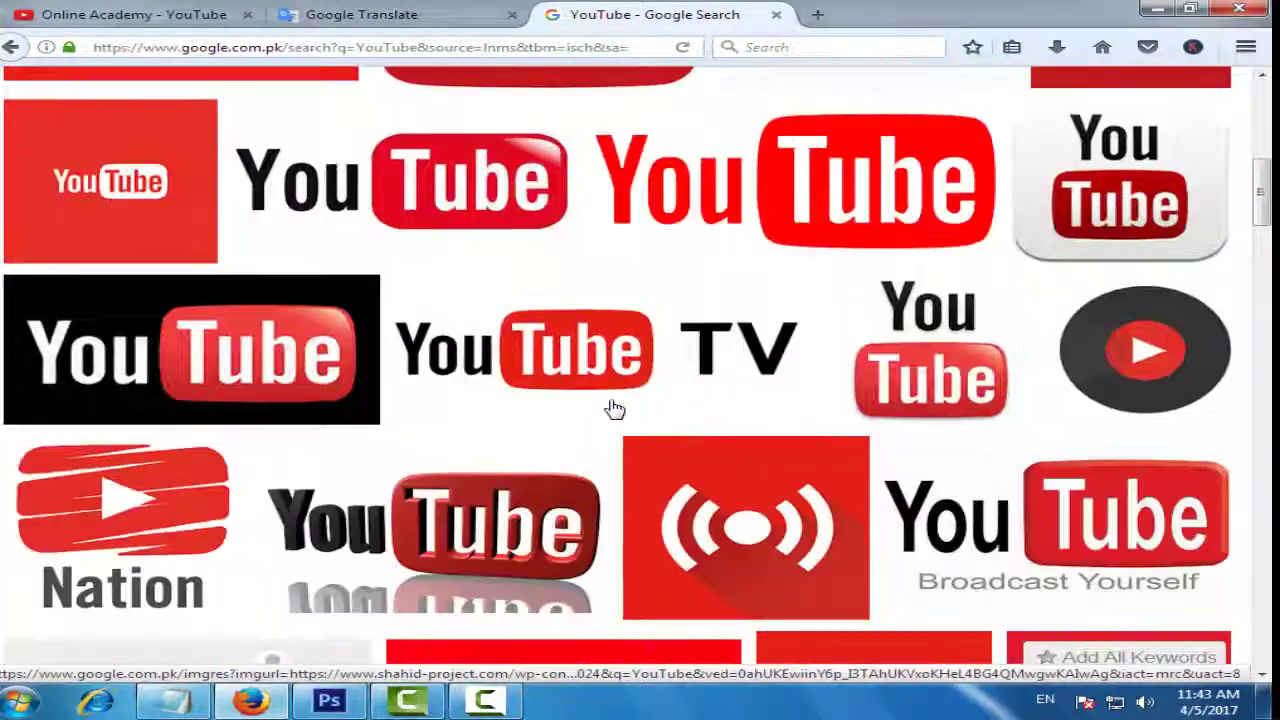
{"action": "scroll", "coordinate": [612, 408], "scroll_direction": "up", "scroll_amount": 5}
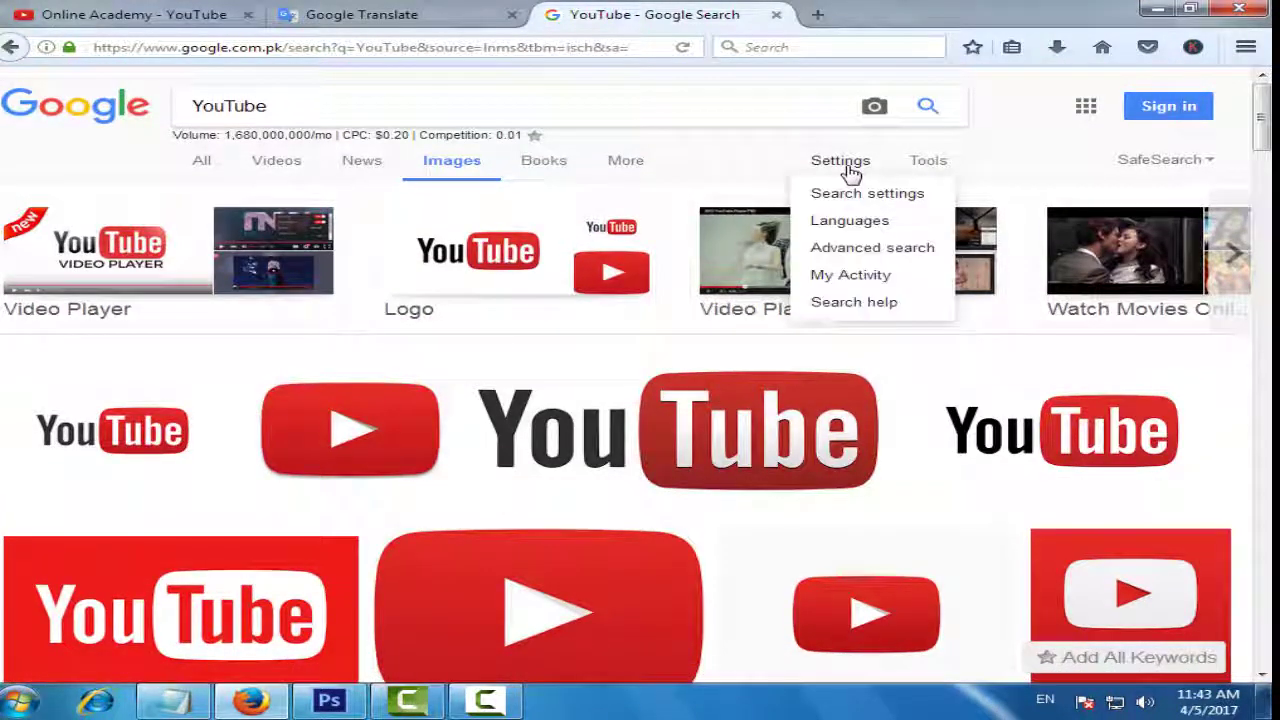
- Run an advanced image search for YouTube with usage rights set to "free to use, share or modify, even commercially"
{"action": "left_click", "coordinate": [842, 257]}
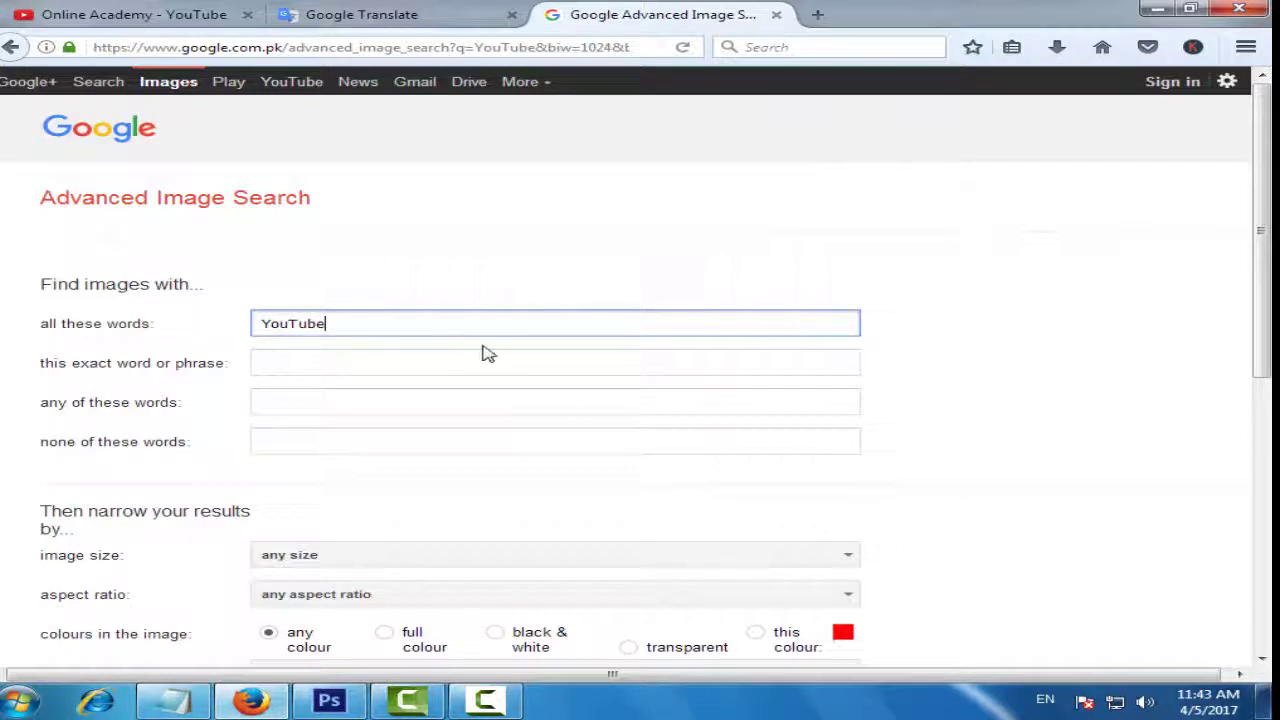
{"action": "scroll", "coordinate": [489, 390], "scroll_direction": "down", "scroll_amount": 5}
{"action": "left_click", "coordinate": [446, 446]}
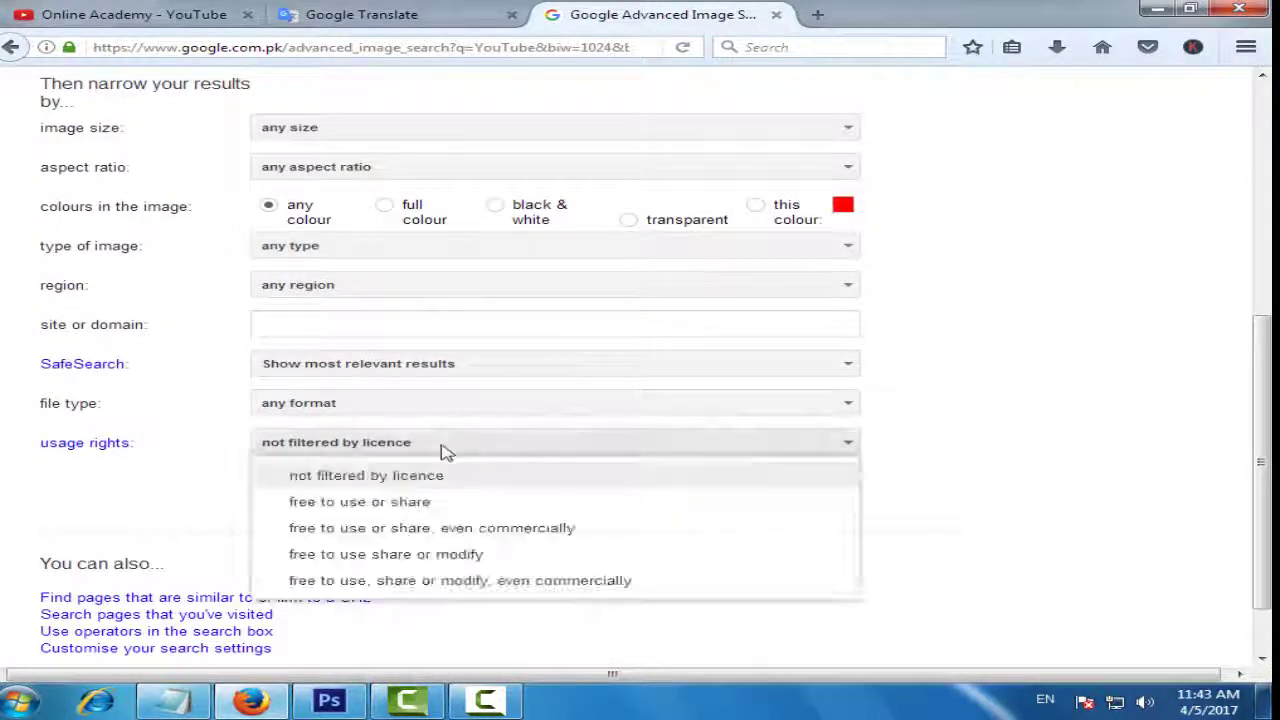
{"action": "left_click", "coordinate": [445, 582]}
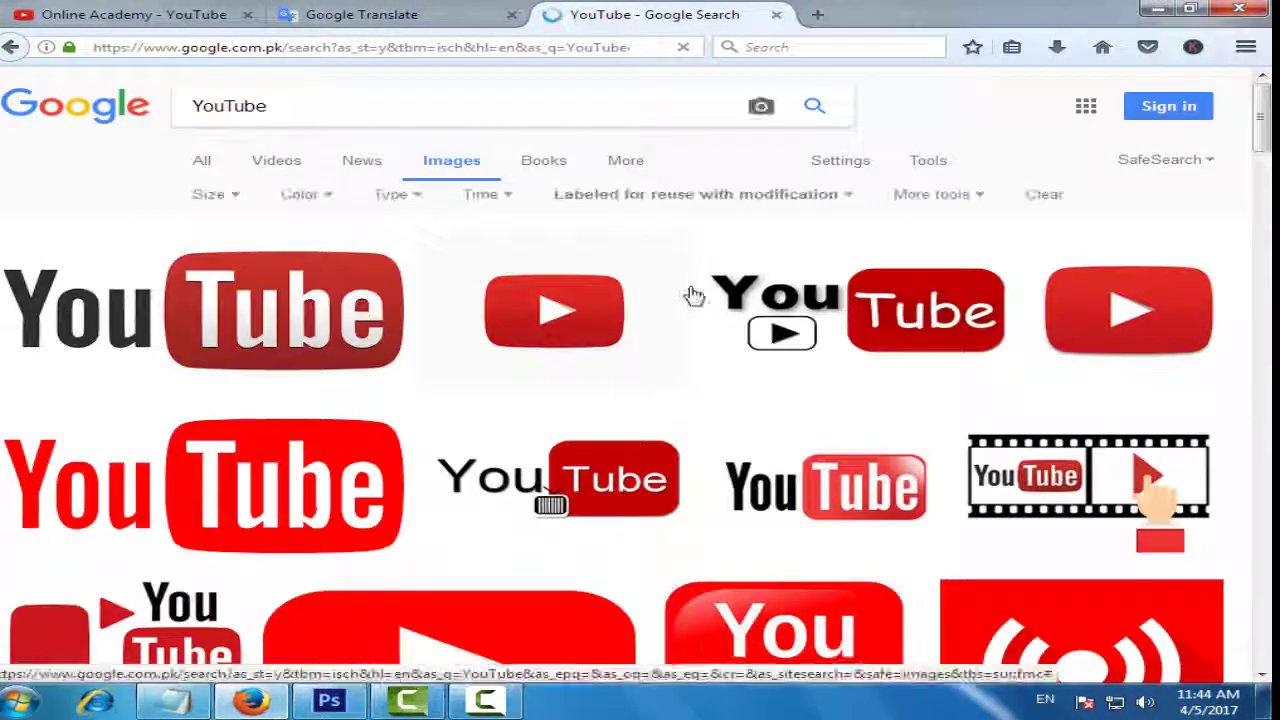
- Browse the licence-filtered results and open the preview of the blue head silhouette containing the YouTube sphere
{"action": "scroll", "coordinate": [551, 354], "scroll_direction": "down", "scroll_amount": 5}
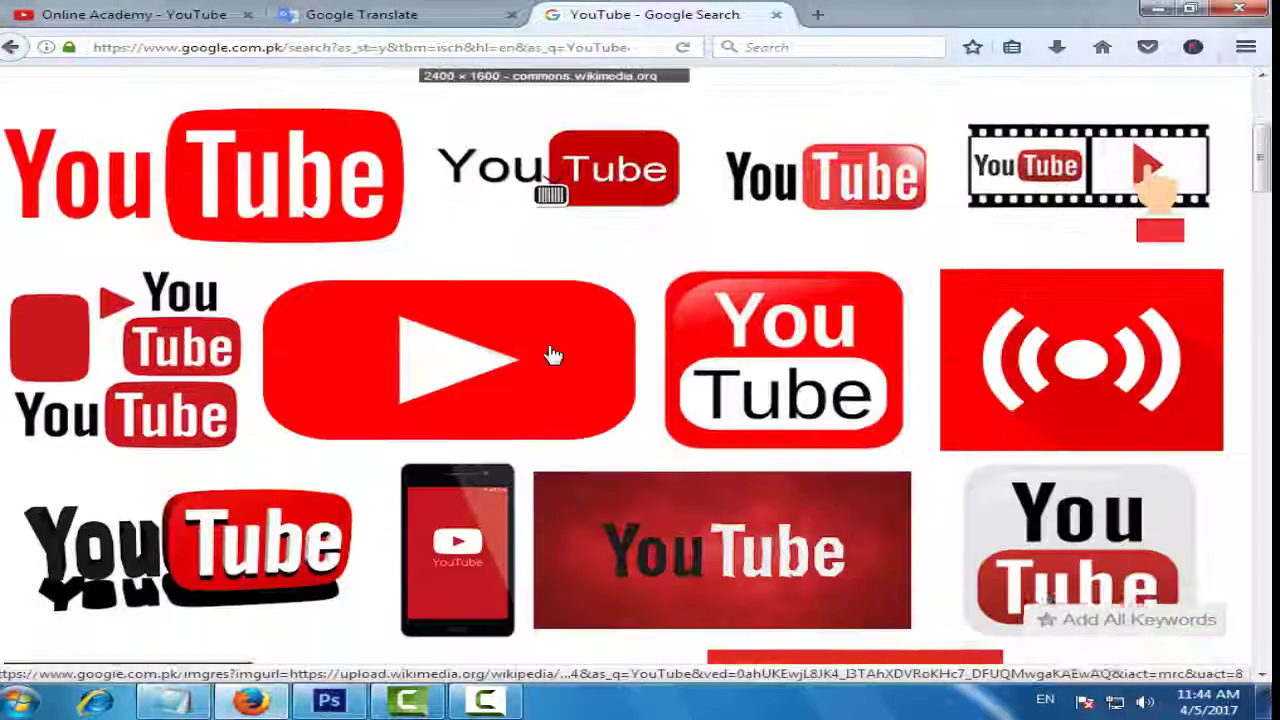
{"action": "scroll", "coordinate": [471, 394], "scroll_direction": "down", "scroll_amount": 3}
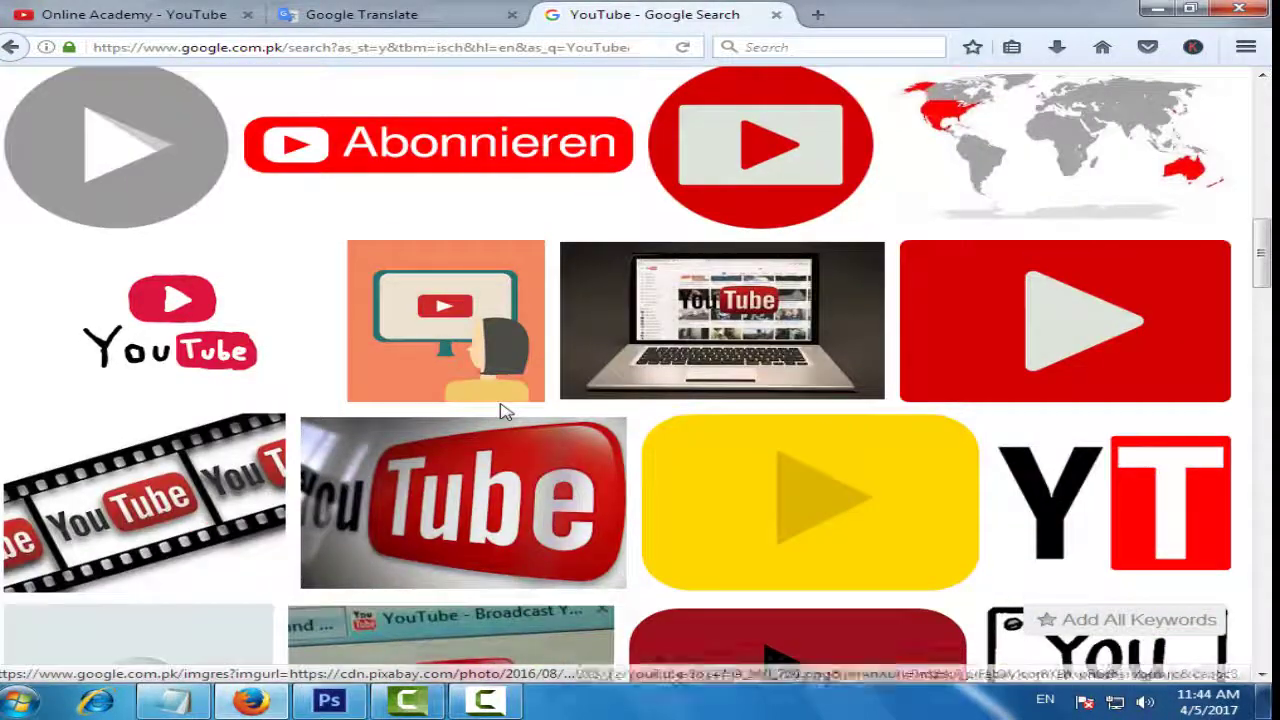
{"action": "scroll", "coordinate": [505, 410], "scroll_direction": "down", "scroll_amount": 12}
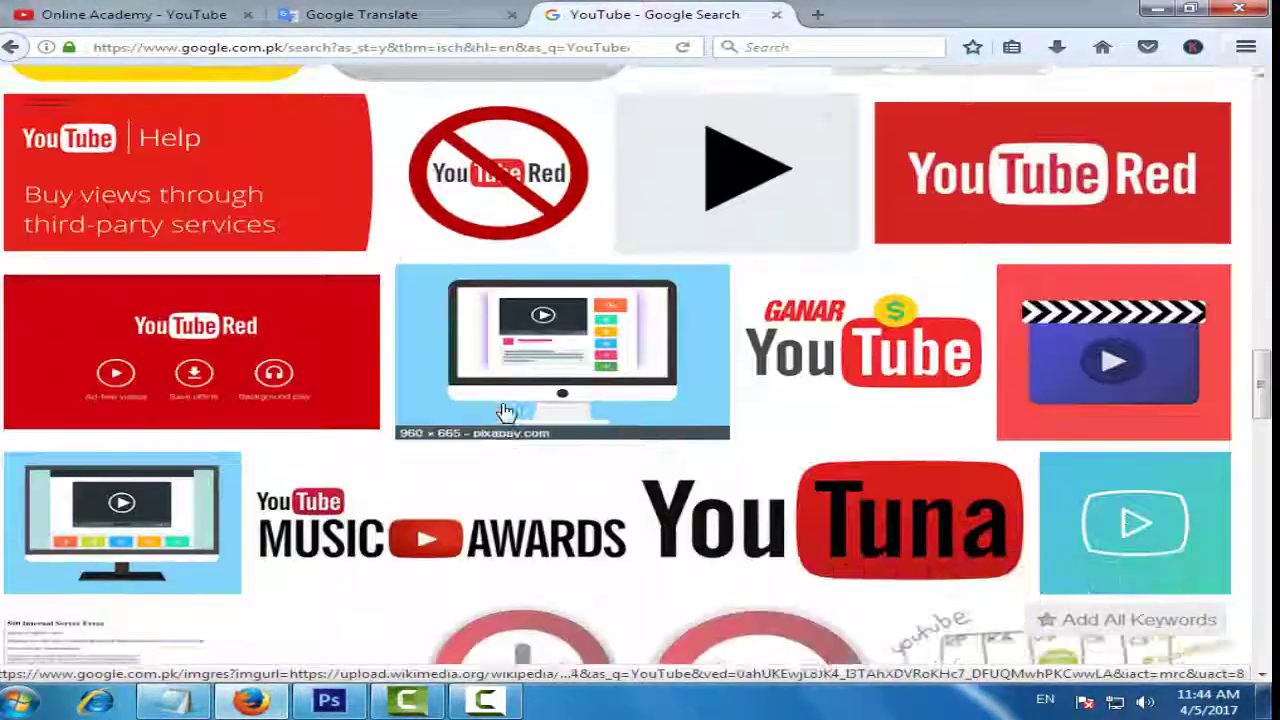
{"action": "scroll", "coordinate": [505, 412], "scroll_direction": "down", "scroll_amount": 6}
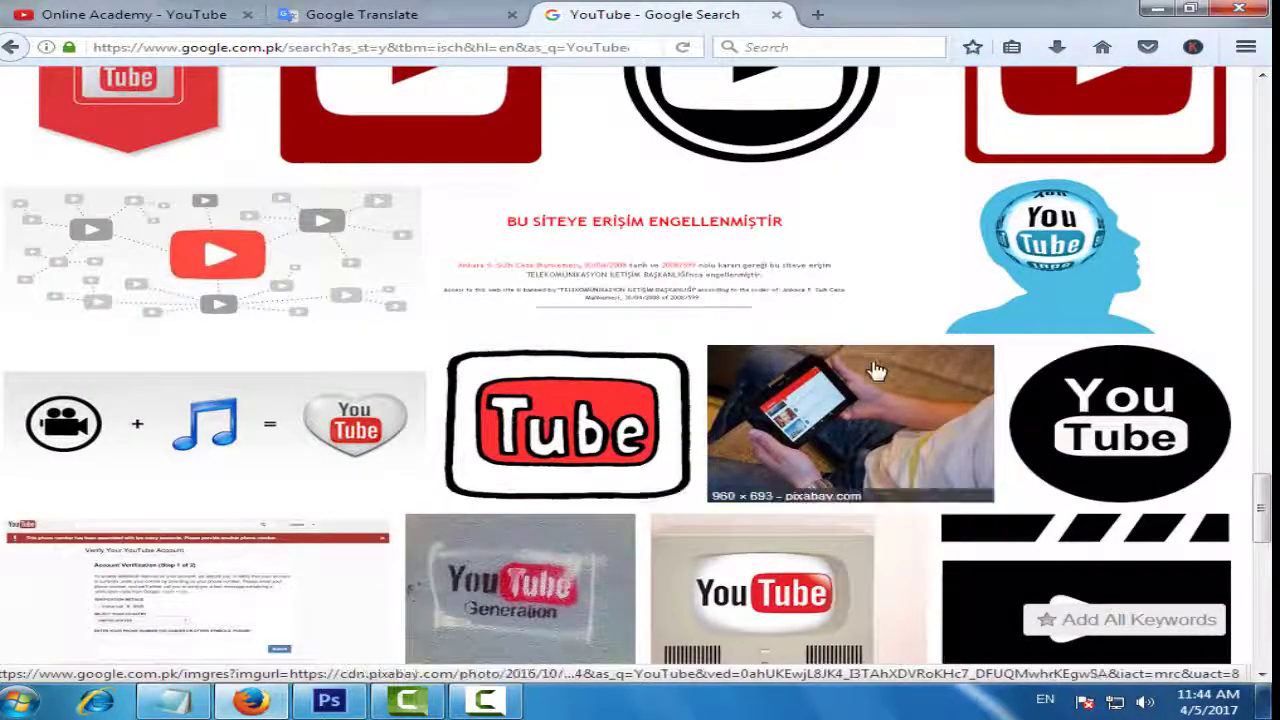
{"action": "left_click", "coordinate": [1037, 250]}
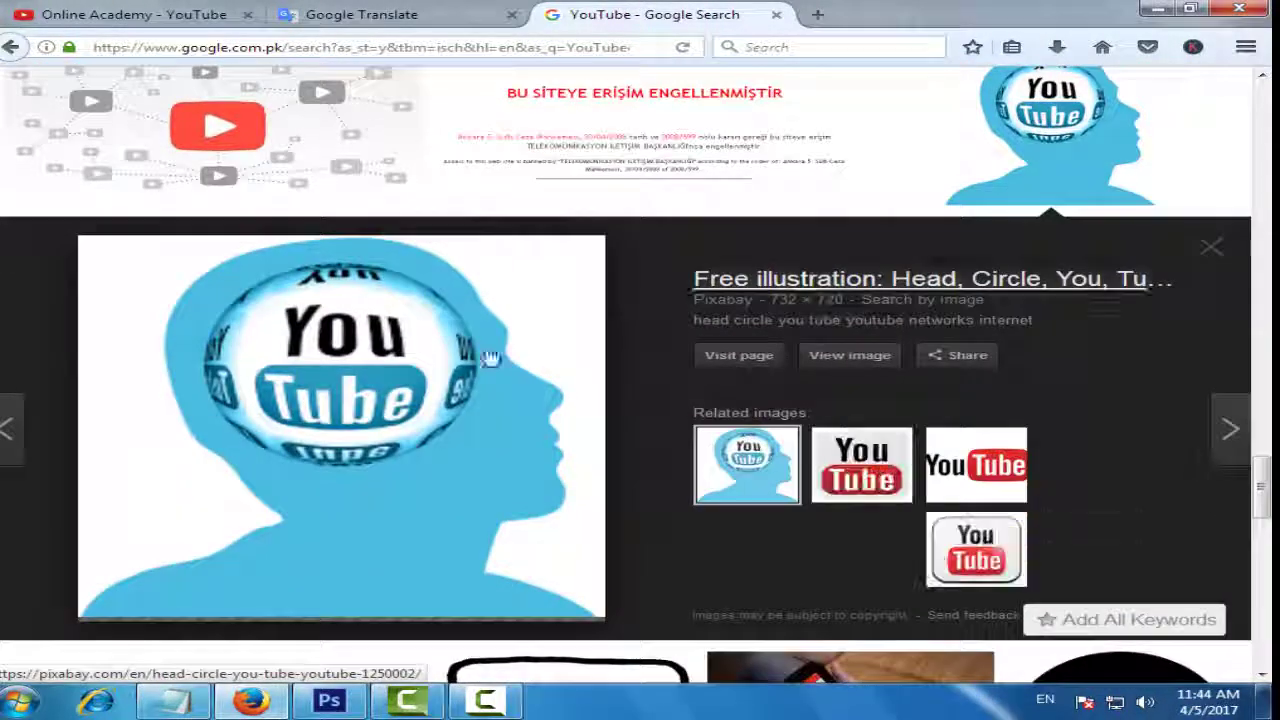
- Open the blue head illustration on its own page and copy the image
{"action": "right_click", "coordinate": [390, 355]}
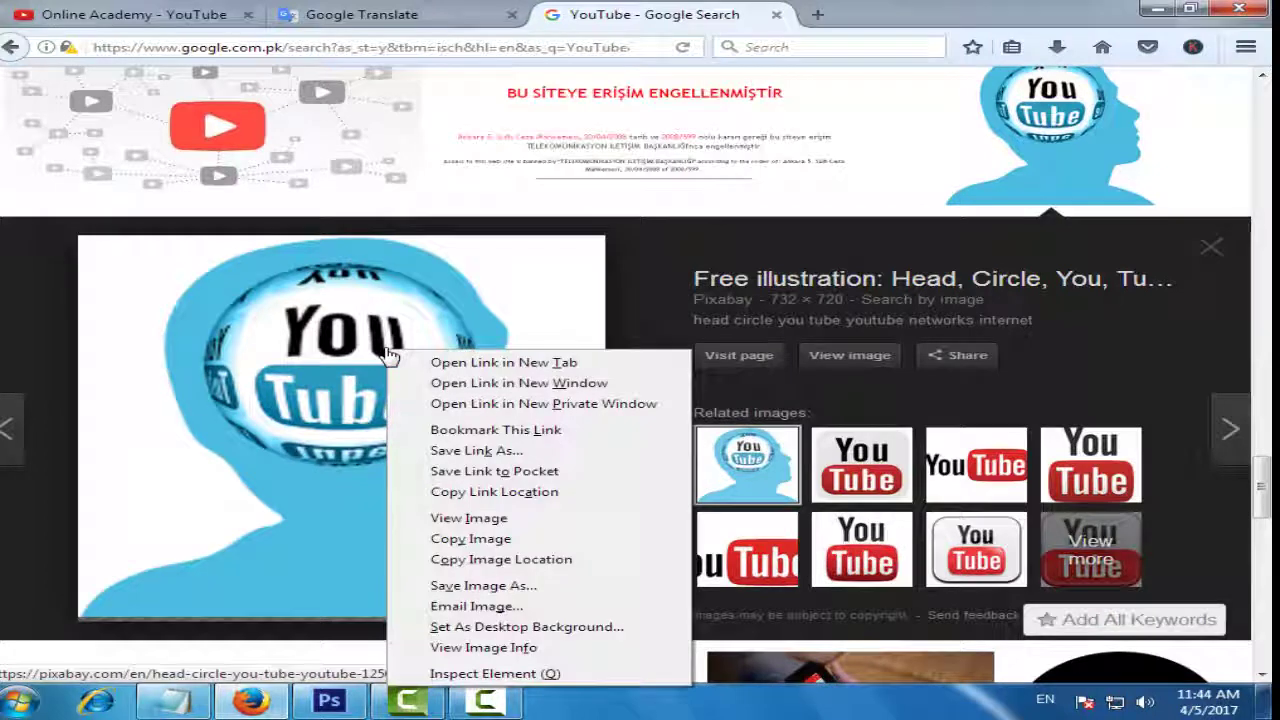
{"action": "left_click", "coordinate": [468, 518]}
{"action": "right_click", "coordinate": [595, 343]}
{"action": "left_click", "coordinate": [642, 351]}
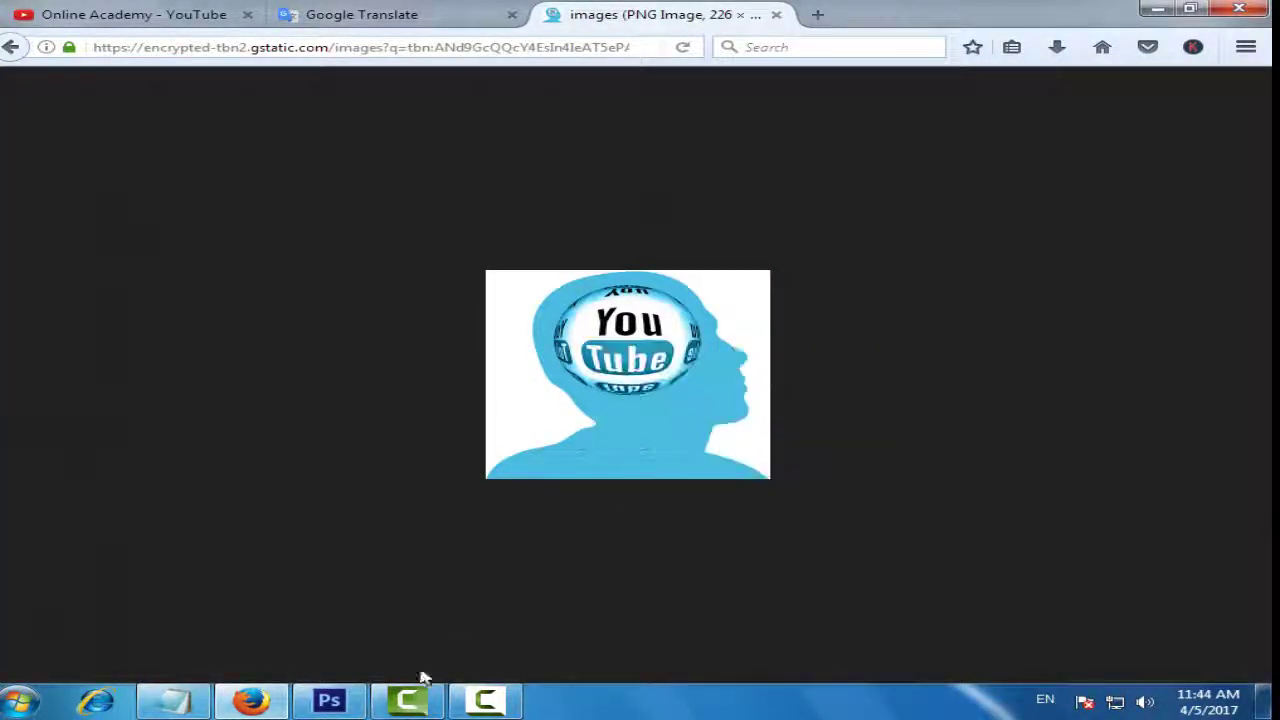
- Switch to Photoshop, create a new 226 × 223 pixel document from the Clipboard preset, and paste the copied head image into it
{"action": "left_click", "coordinate": [327, 703]}
{"action": "left_click", "coordinate": [53, 12]}
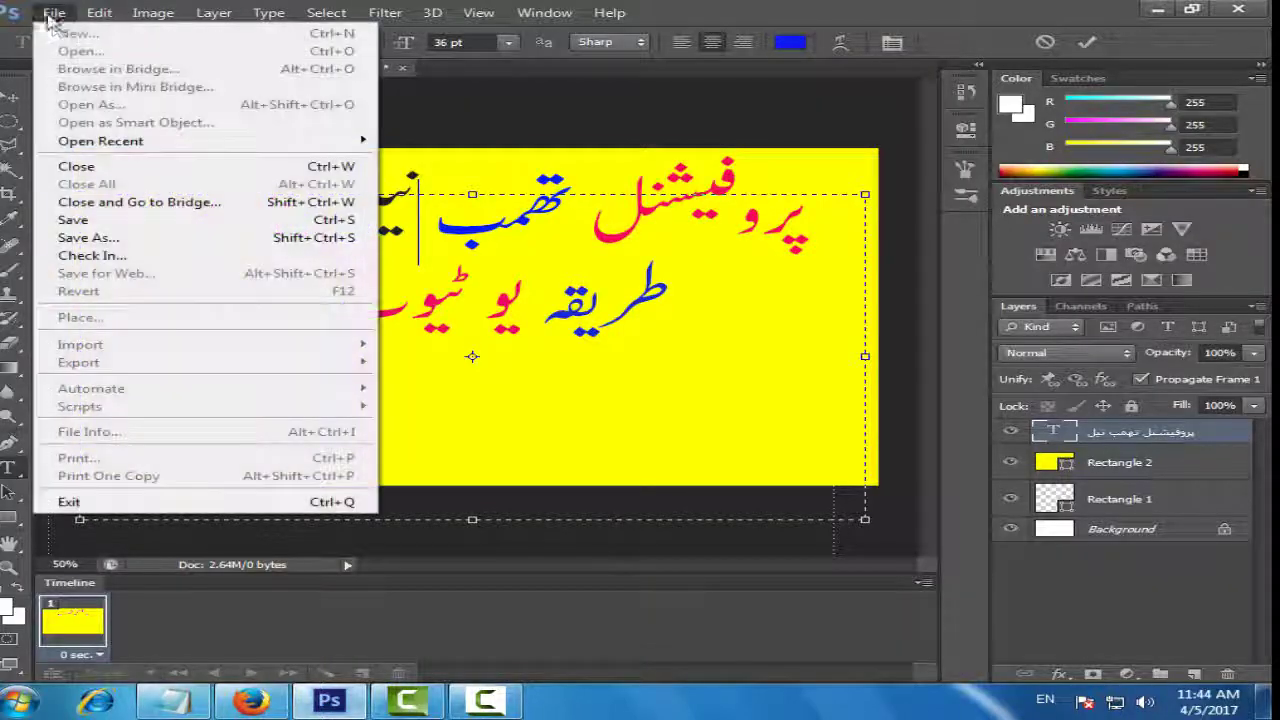
{"action": "left_click", "coordinate": [8, 491]}
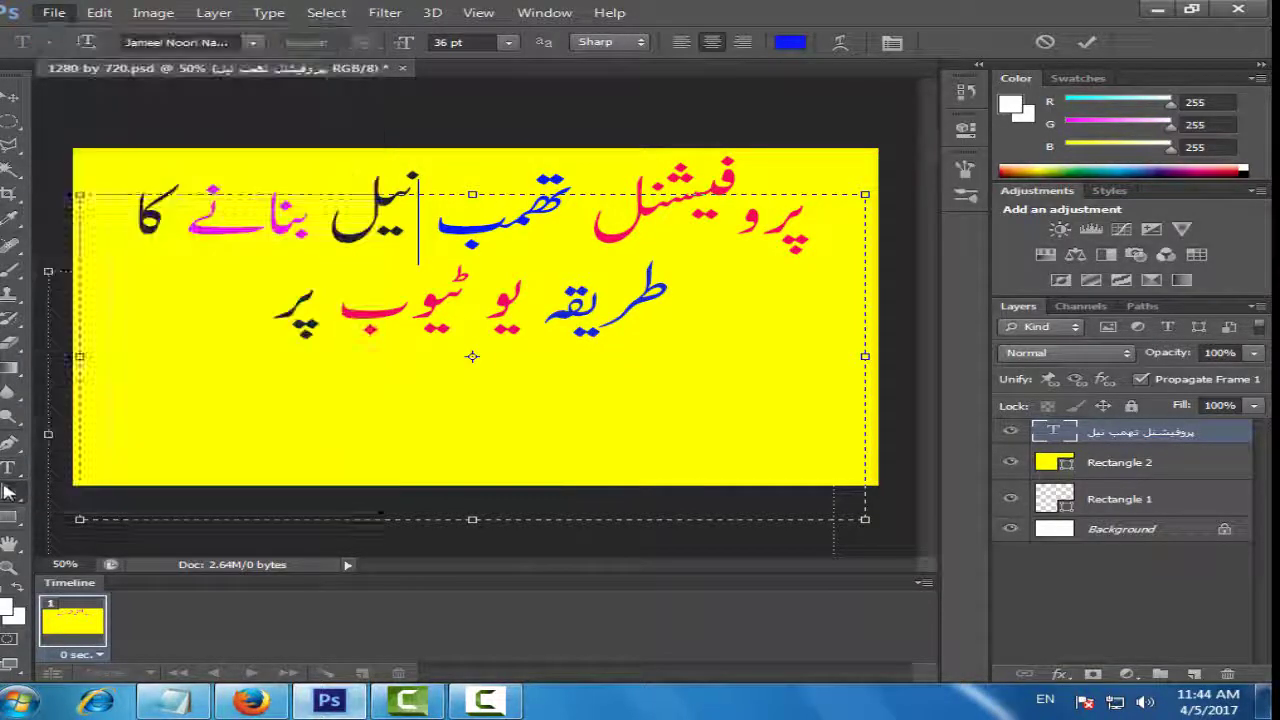
{"action": "left_click", "coordinate": [55, 12]}
{"action": "left_click", "coordinate": [62, 32]}
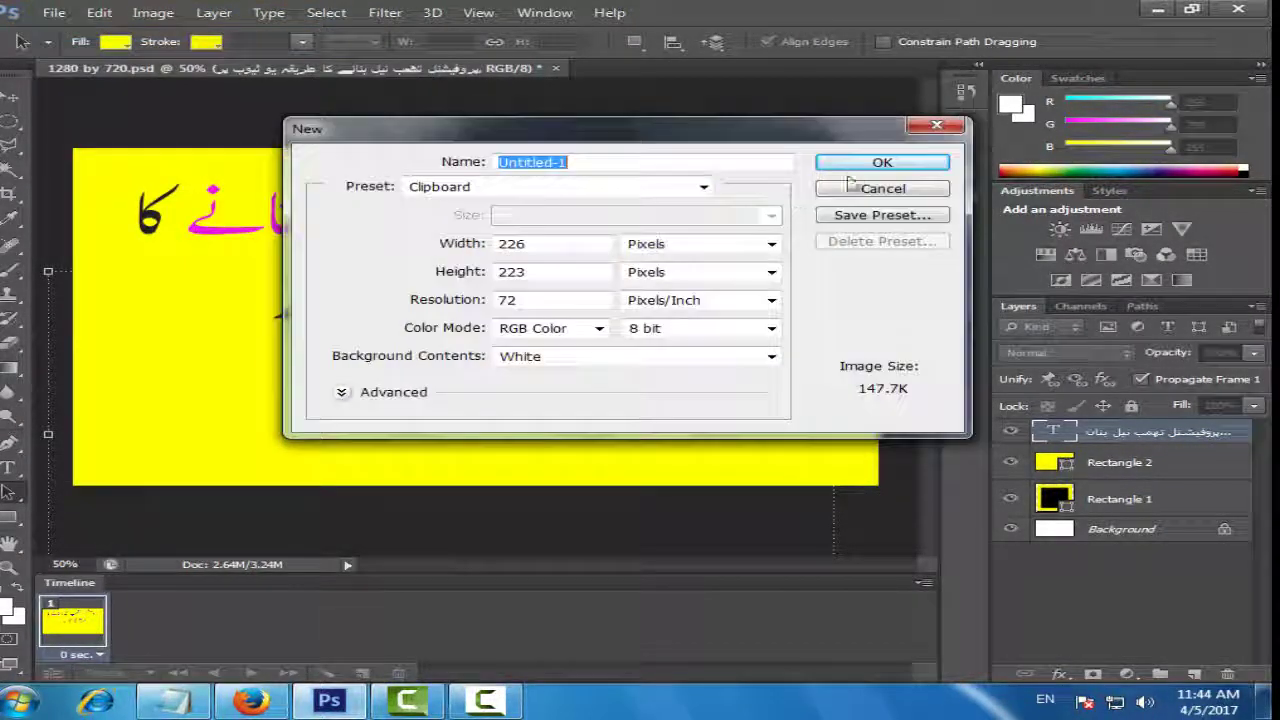
{"action": "left_click", "coordinate": [860, 167]}
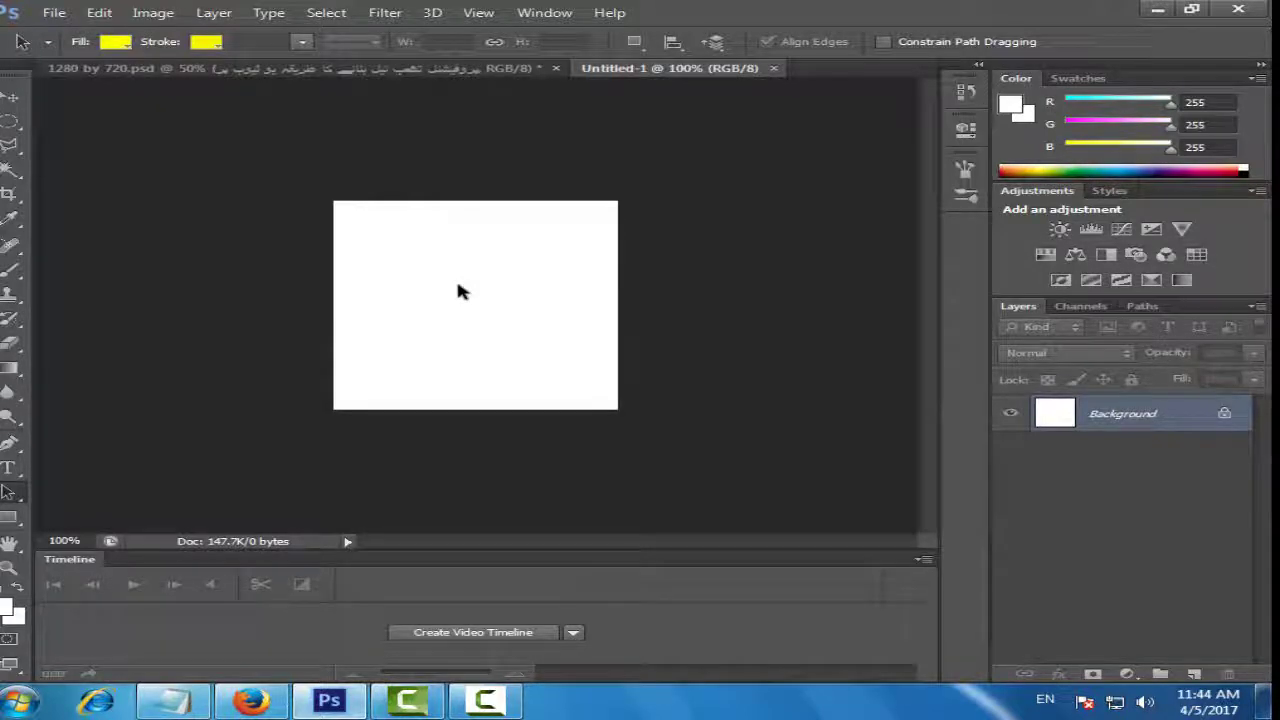
{"action": "key", "text": "ctrl+v"}
- Select the white area around the head with the Magic Wand and invert the selection to isolate the silhouette
{"action": "left_click", "coordinate": [18, 173]}
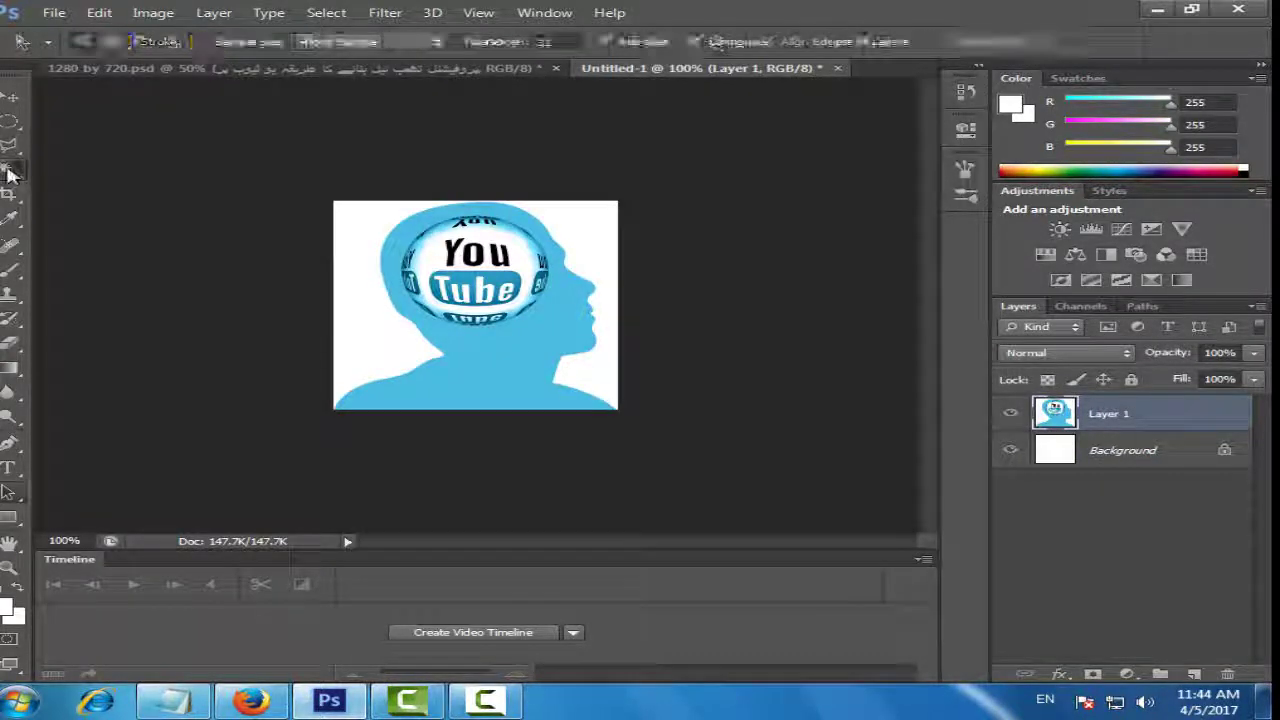
{"action": "left_click", "coordinate": [357, 229]}
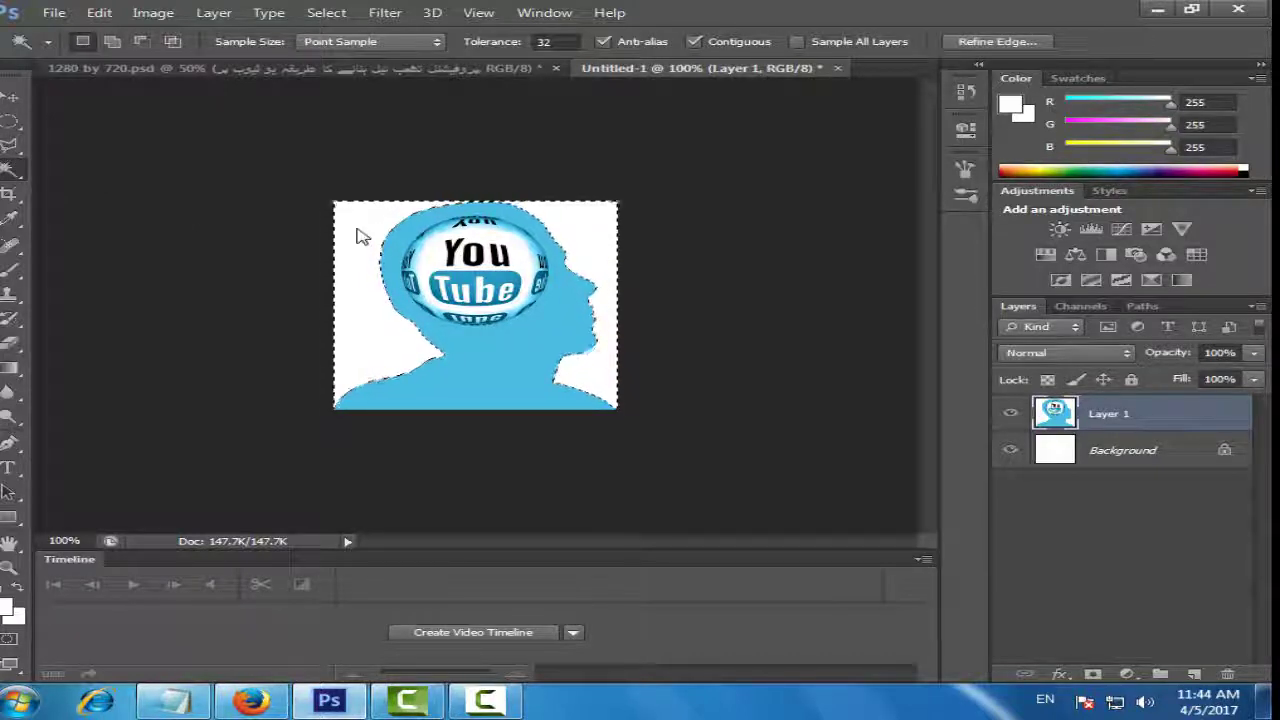
{"action": "key", "text": "ctrl+shift+i"}
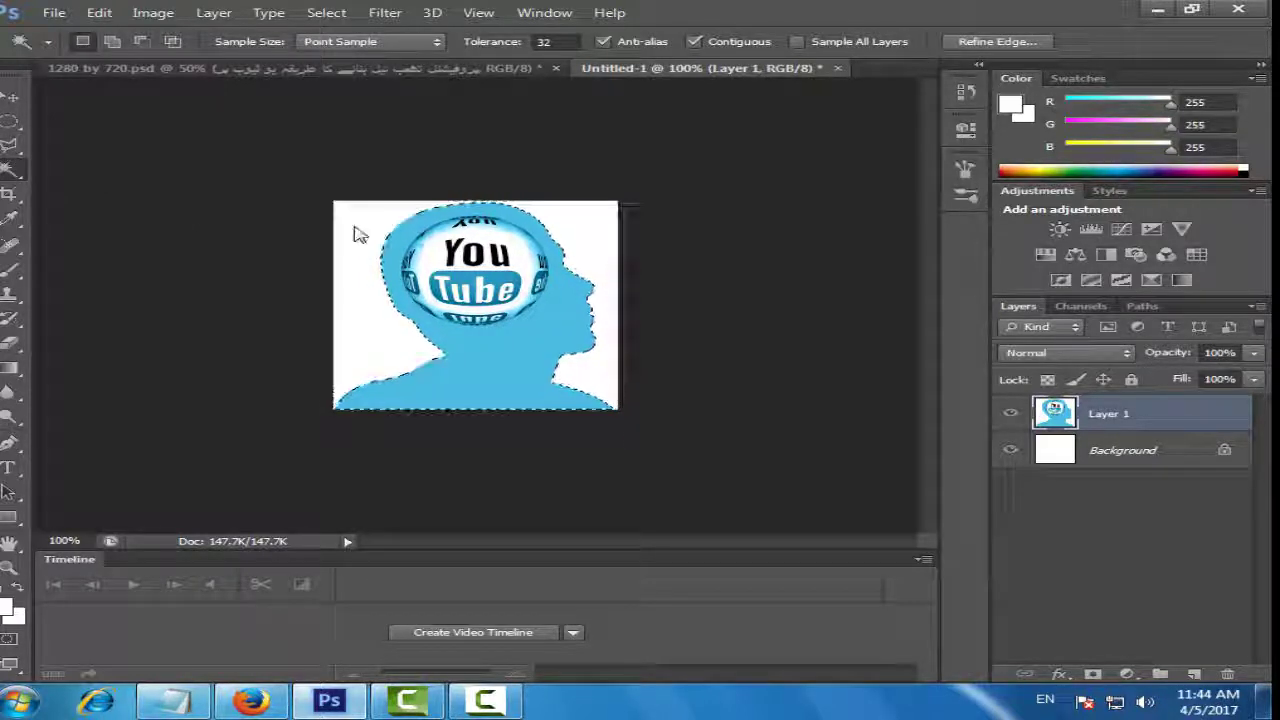
- Float the Untitled-1 document, move the selected head into the lower-left area of the 1280 by 720 thumbnail, and close Untitled-1 without saving
{"action": "left_click", "coordinate": [382, 66]}
{"action": "left_click_drag", "start_coordinate": [655, 70], "coordinate": [659, 116]}
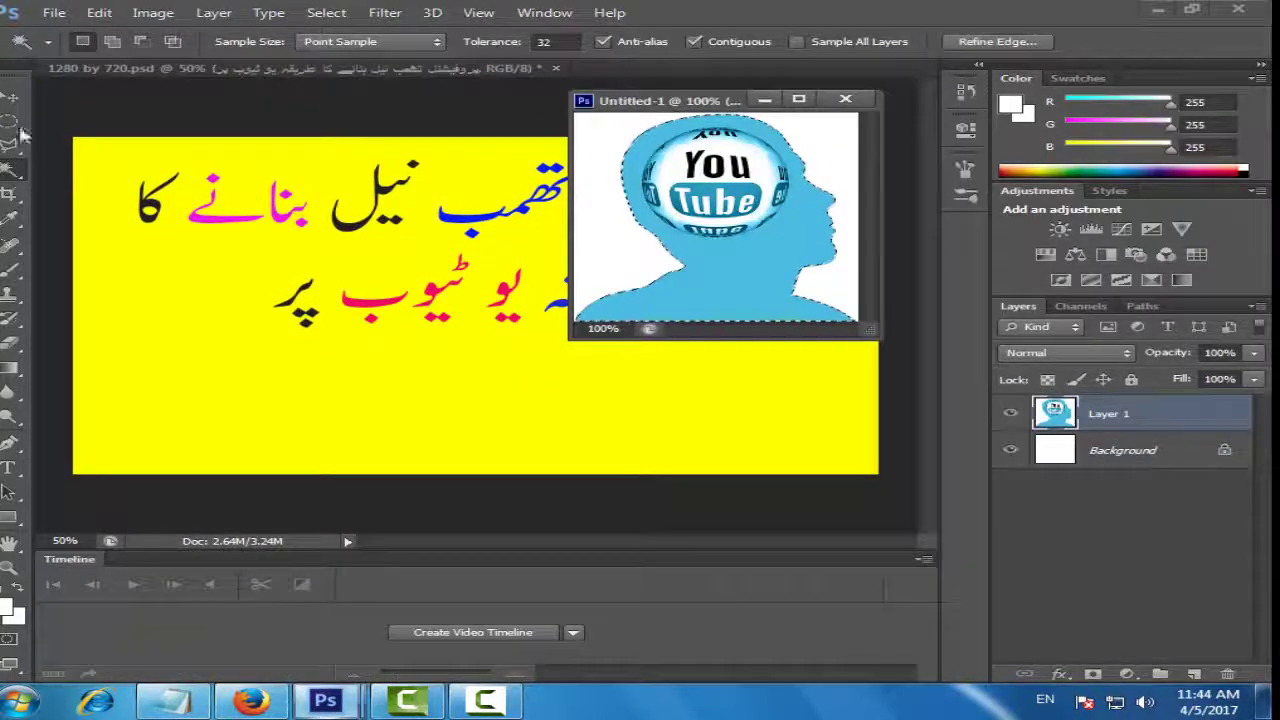
{"action": "key", "text": "v"}
{"action": "left_click_drag", "start_coordinate": [690, 200], "coordinate": [173, 393]}
{"action": "left_click", "coordinate": [847, 104]}
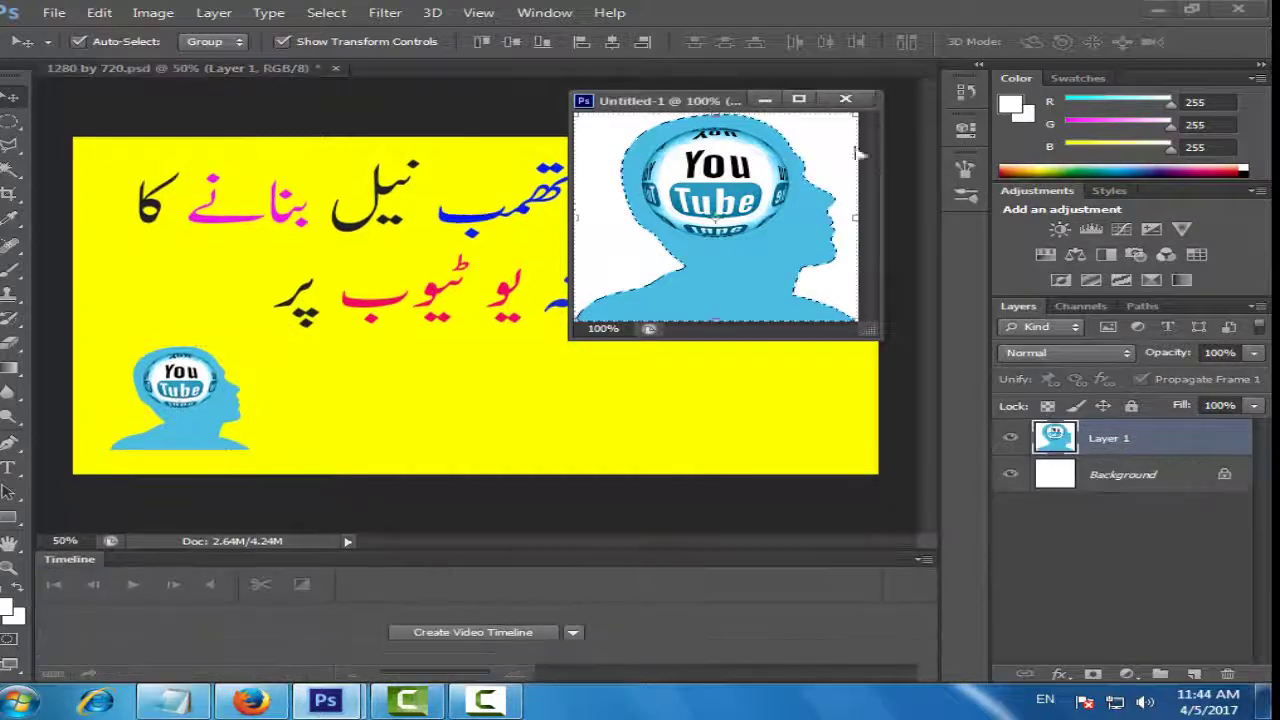
{"action": "left_click", "coordinate": [631, 274]}
- Mirror the head horizontally at about 127% width and move it to the lower-right corner of the thumbnail
{"action": "left_click_drag", "start_coordinate": [107, 408], "coordinate": [430, 408]}
{"action": "left_click_drag", "start_coordinate": [340, 410], "coordinate": [173, 427]}
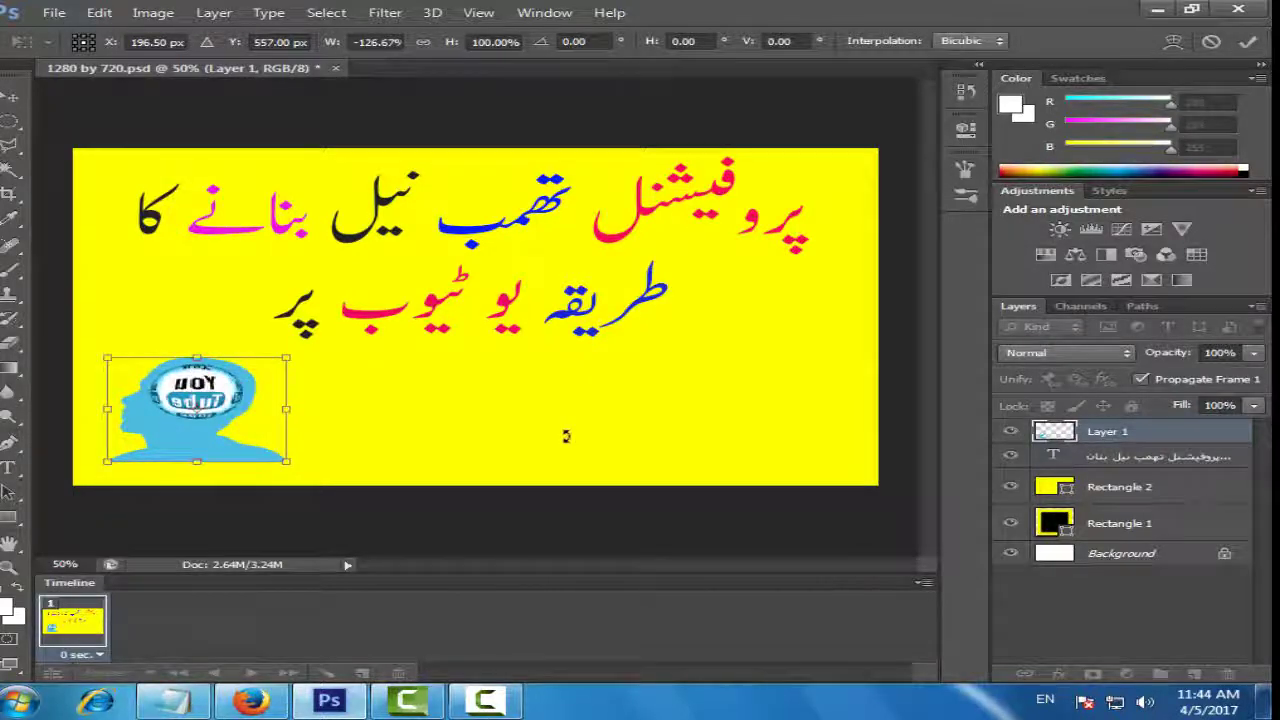
{"action": "left_click_drag", "start_coordinate": [563, 437], "coordinate": [560, 445]}
{"action": "left_click_drag", "start_coordinate": [167, 414], "coordinate": [748, 430]}
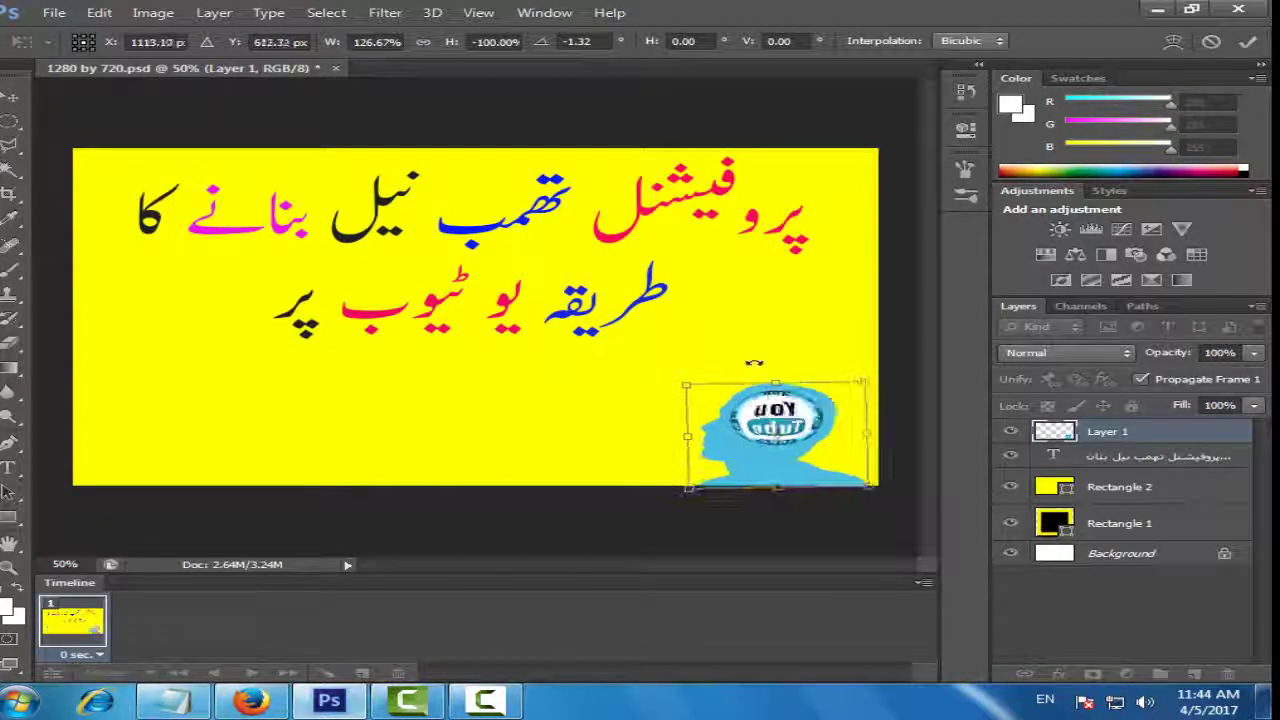
- Enlarge the mirrored head to about 137% width and 162% height, and apply the transformation
{"action": "left_click_drag", "start_coordinate": [766, 372], "coordinate": [760, 320]}
{"action": "left_click_drag", "start_coordinate": [686, 396], "coordinate": [672, 400]}
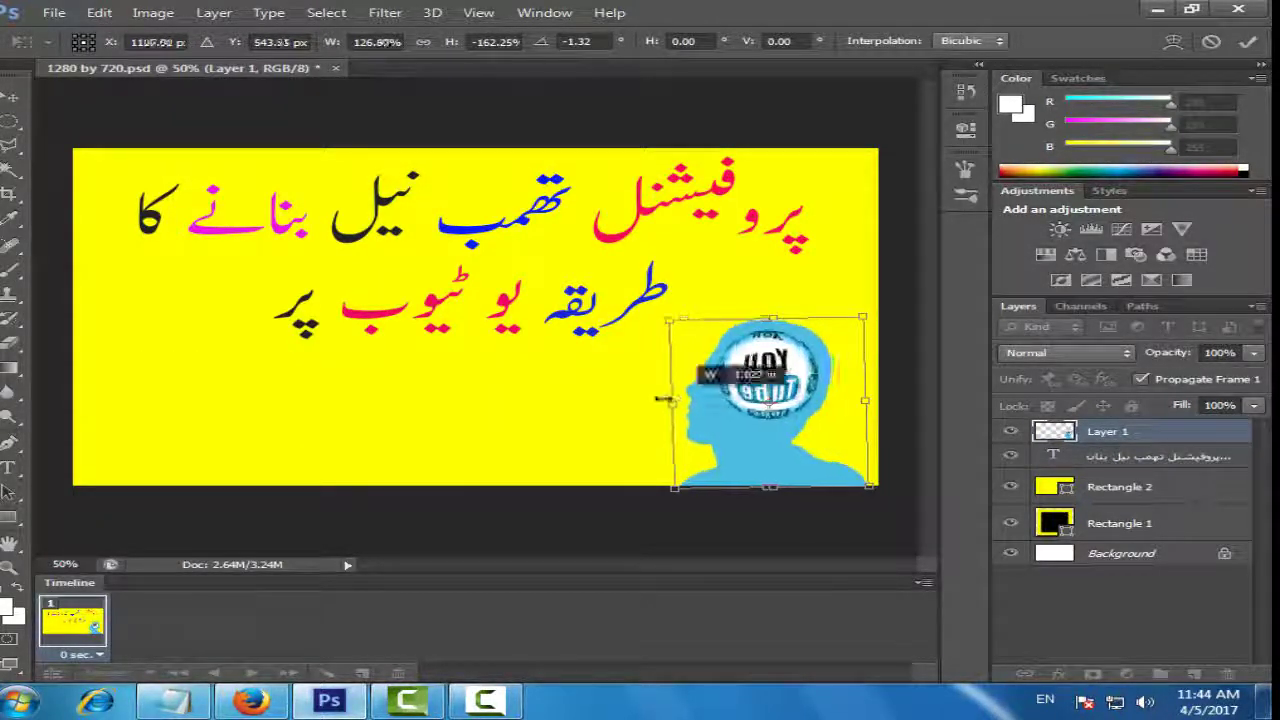
{"action": "left_click", "coordinate": [10, 490]}
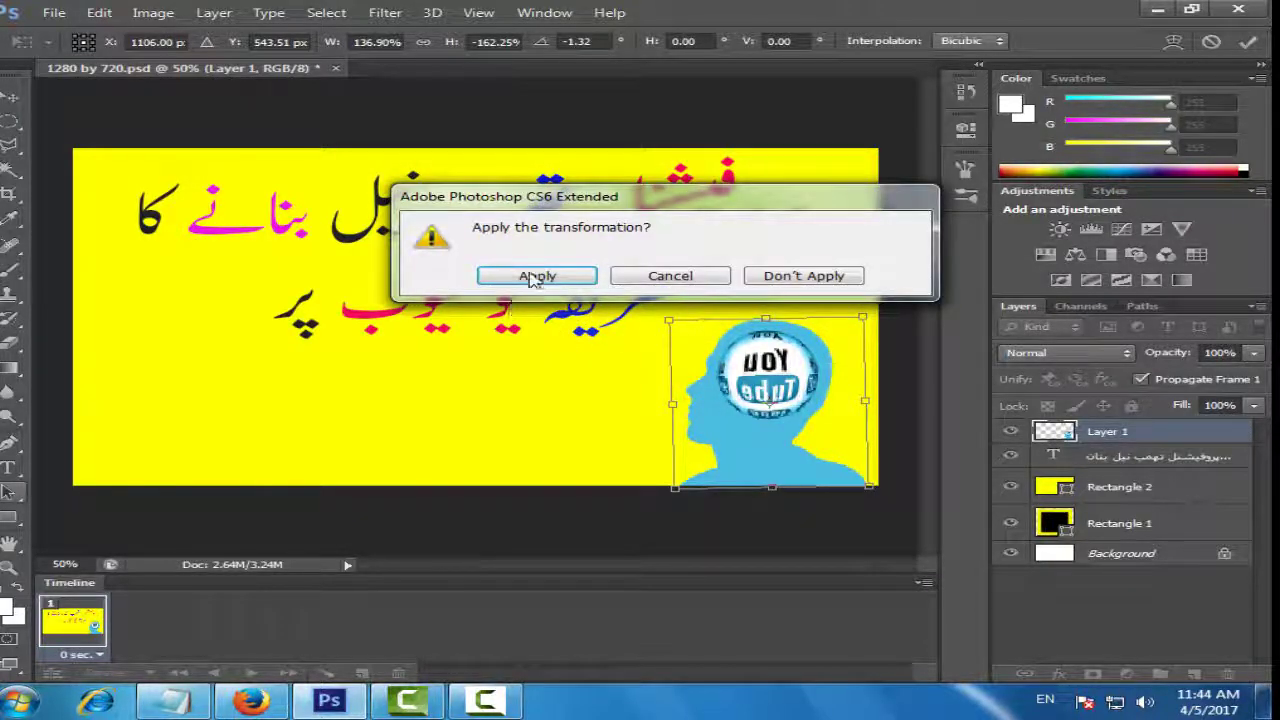
{"action": "left_click", "coordinate": [538, 275]}
- Mirror the YouTube head horizontally at about 88% width into the thumbnail's lower-left corner and apply the transformation
{"action": "left_click", "coordinate": [750, 397]}
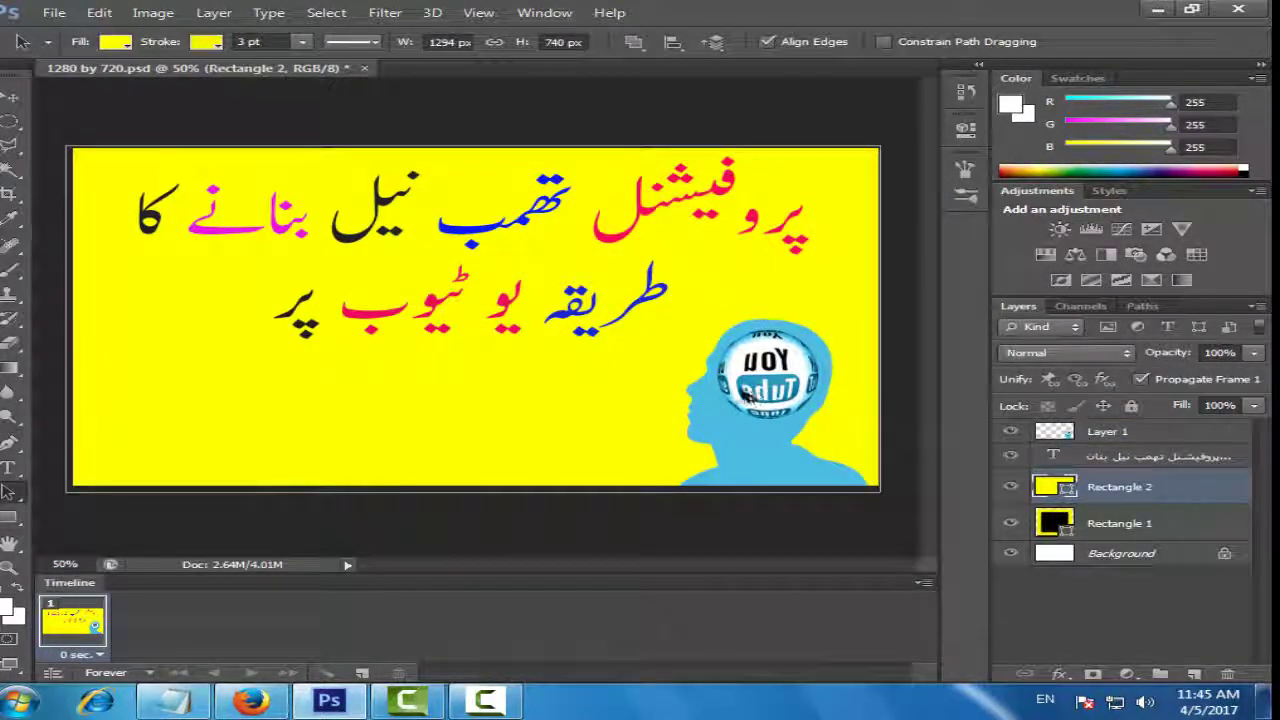
{"action": "left_click", "coordinate": [12, 96]}
{"action": "left_click", "coordinate": [765, 414]}
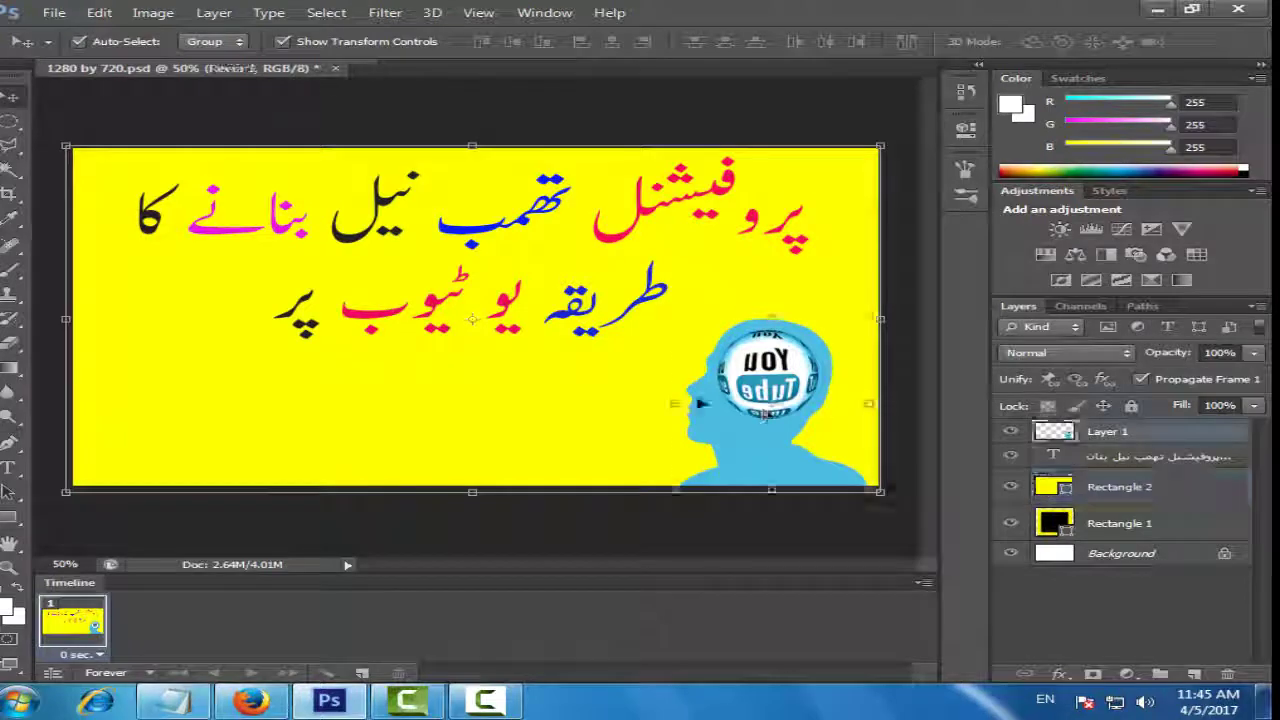
{"action": "left_click_drag", "start_coordinate": [869, 404], "coordinate": [131, 403]}
{"action": "left_click", "coordinate": [12, 494]}
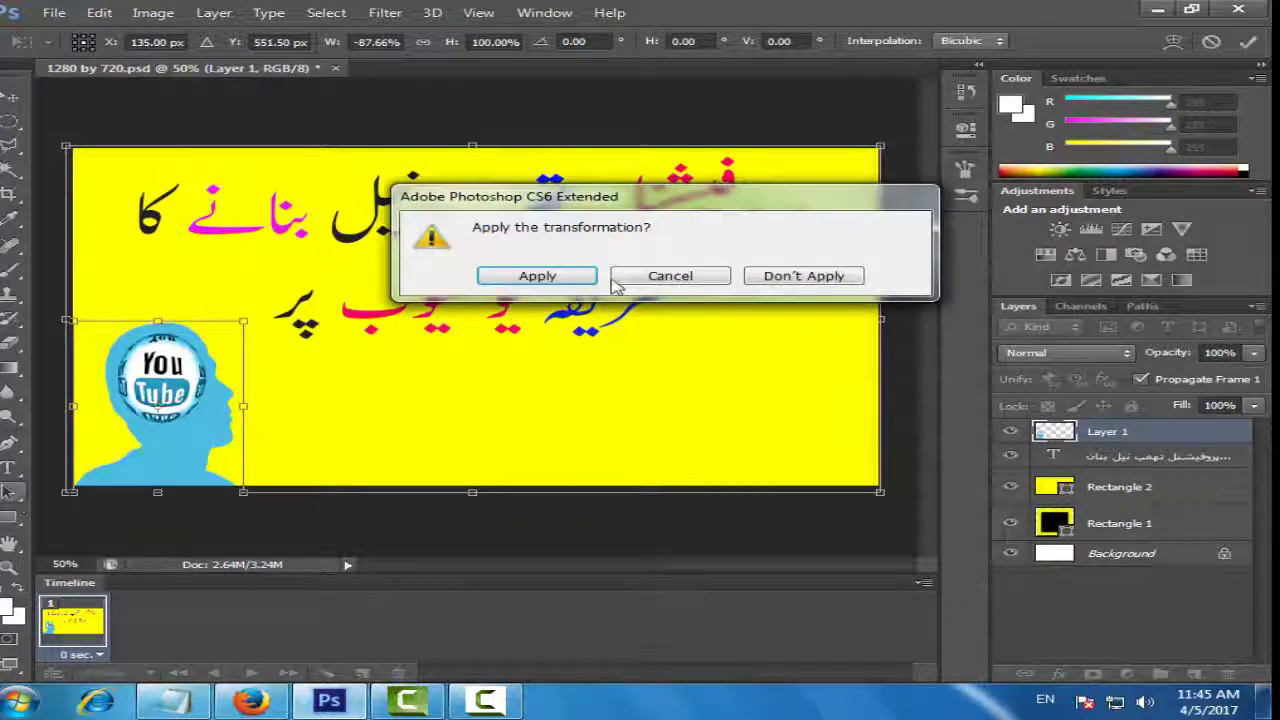
{"action": "left_click", "coordinate": [537, 271]}
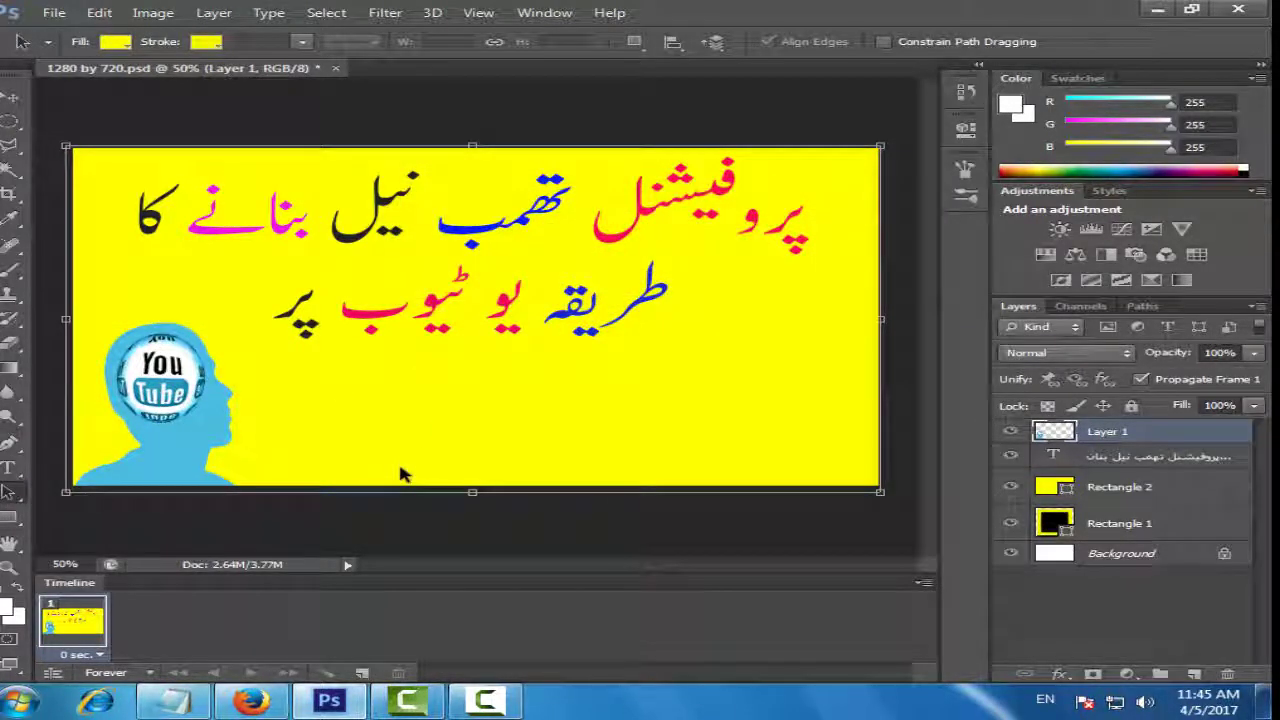
- Switch to Firefox and return from the head image to the main Google image results for YouTube
{"action": "left_click", "coordinate": [252, 702]}
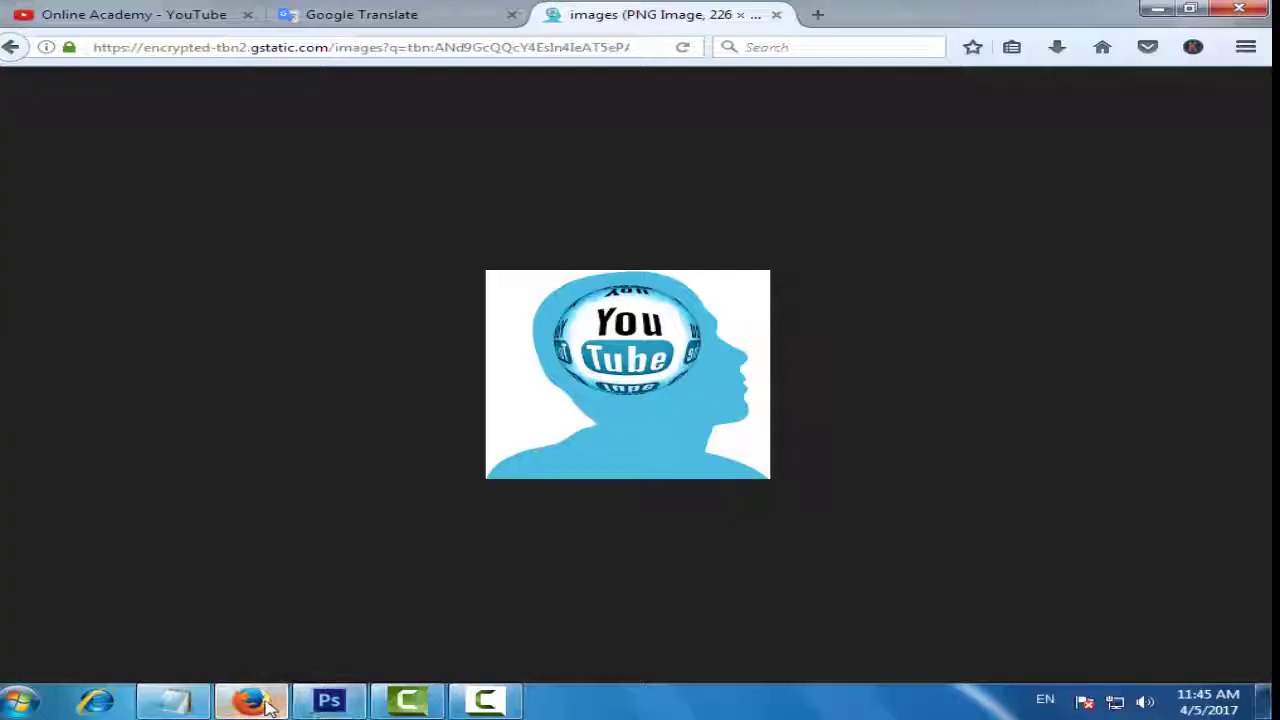
{"action": "left_click", "coordinate": [10, 50]}
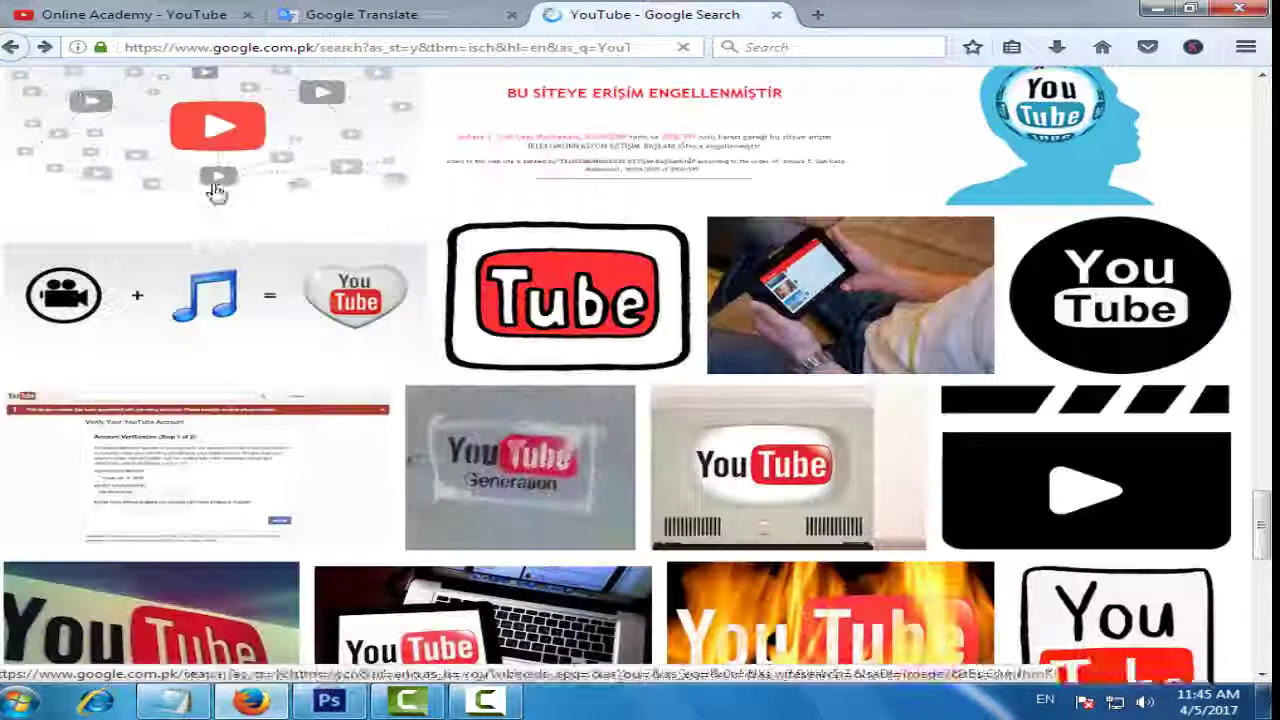
{"action": "scroll", "coordinate": [345, 312], "scroll_direction": "down", "scroll_amount": 5}
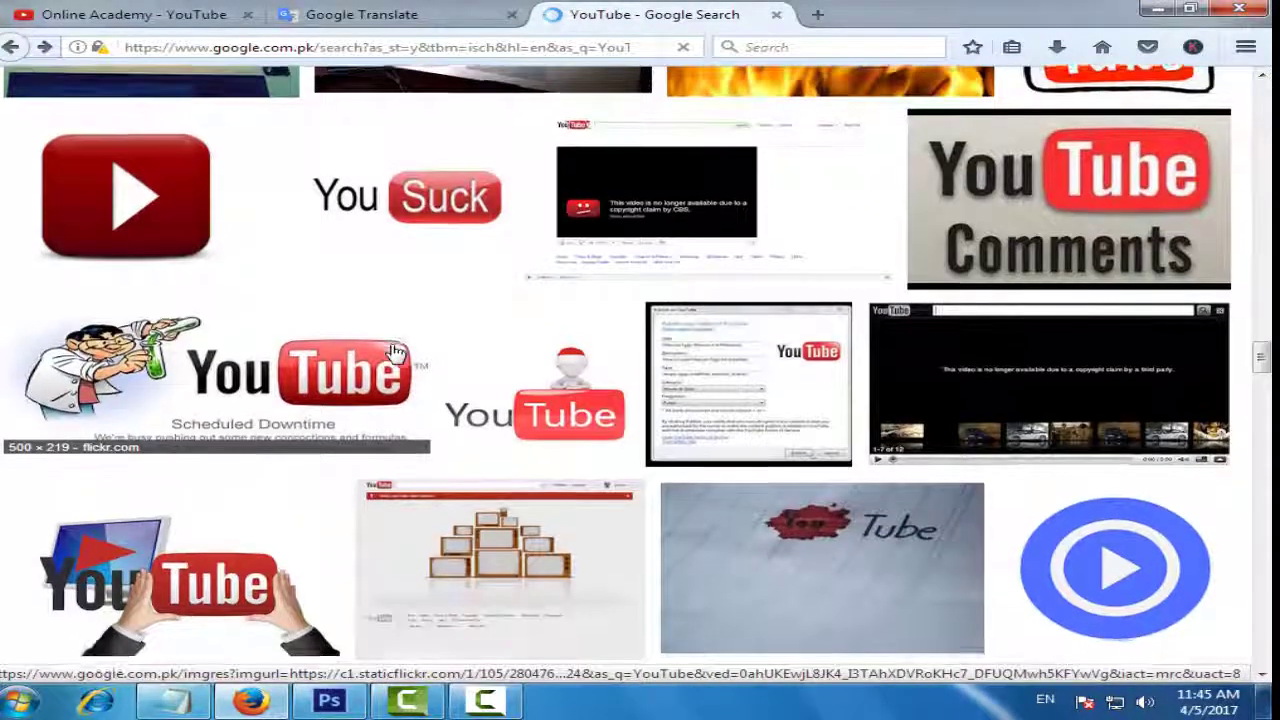
{"action": "scroll", "coordinate": [393, 352], "scroll_direction": "down", "scroll_amount": 10}
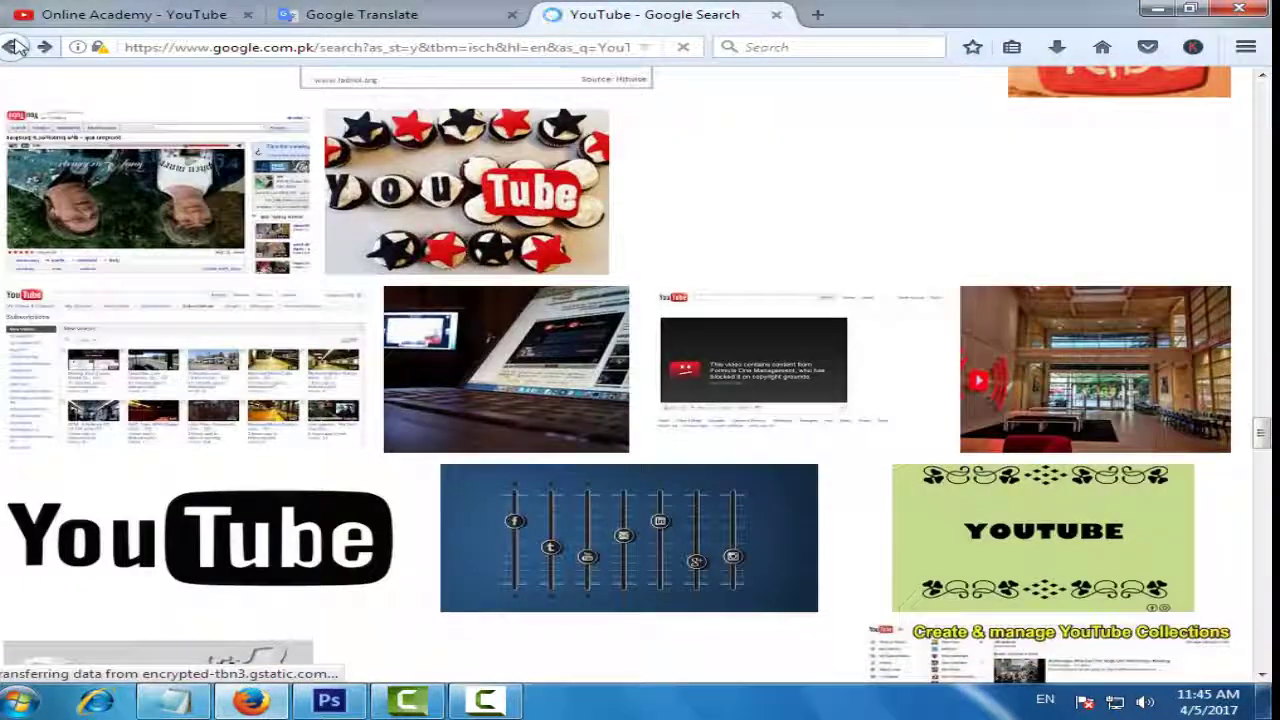
{"action": "left_click", "coordinate": [12, 47]}
{"action": "left_click", "coordinate": [12, 47]}
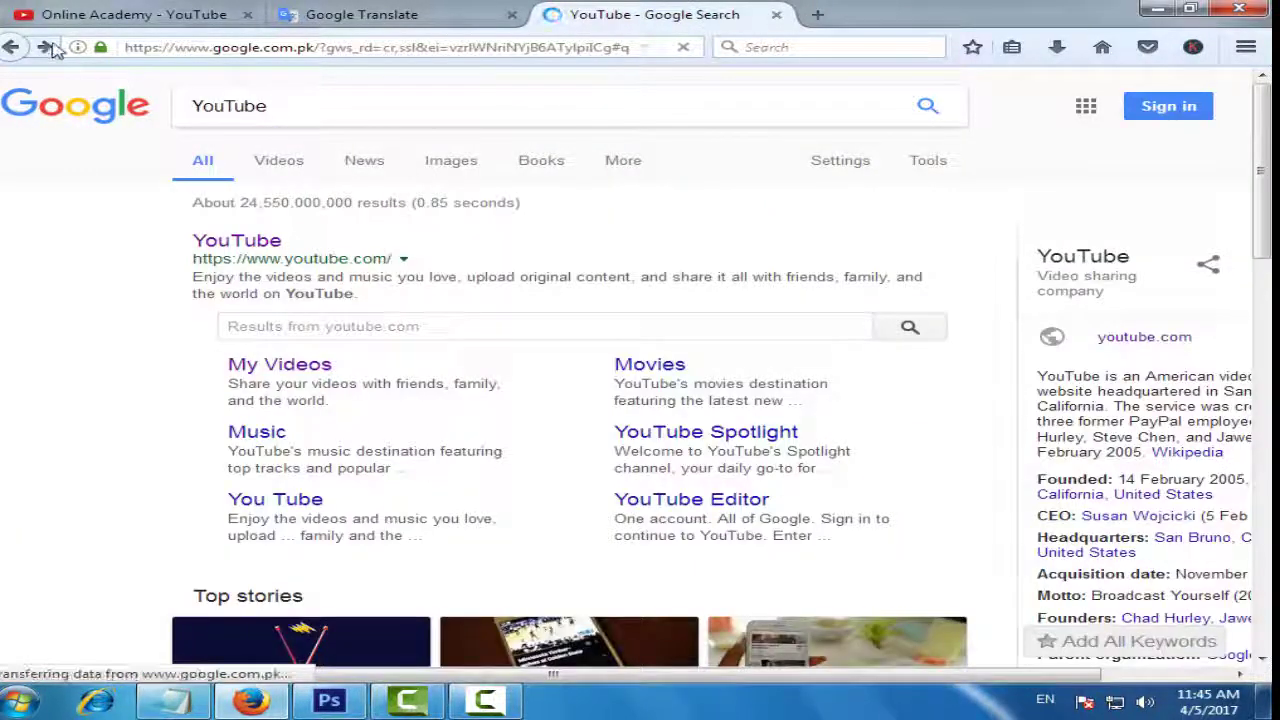
{"action": "left_click", "coordinate": [45, 47]}
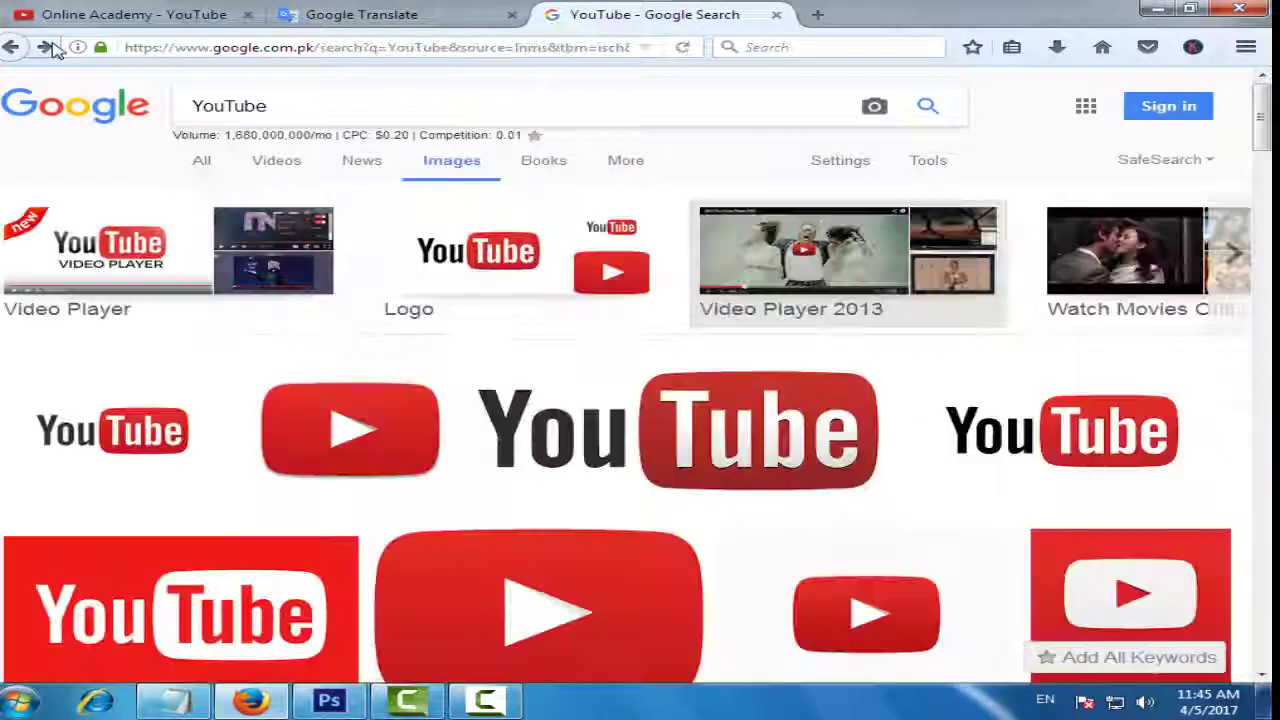
- Look through the YouTube image results for a second character illustration for the thumbnail
{"action": "scroll", "coordinate": [443, 334], "scroll_direction": "down", "scroll_amount": 20}
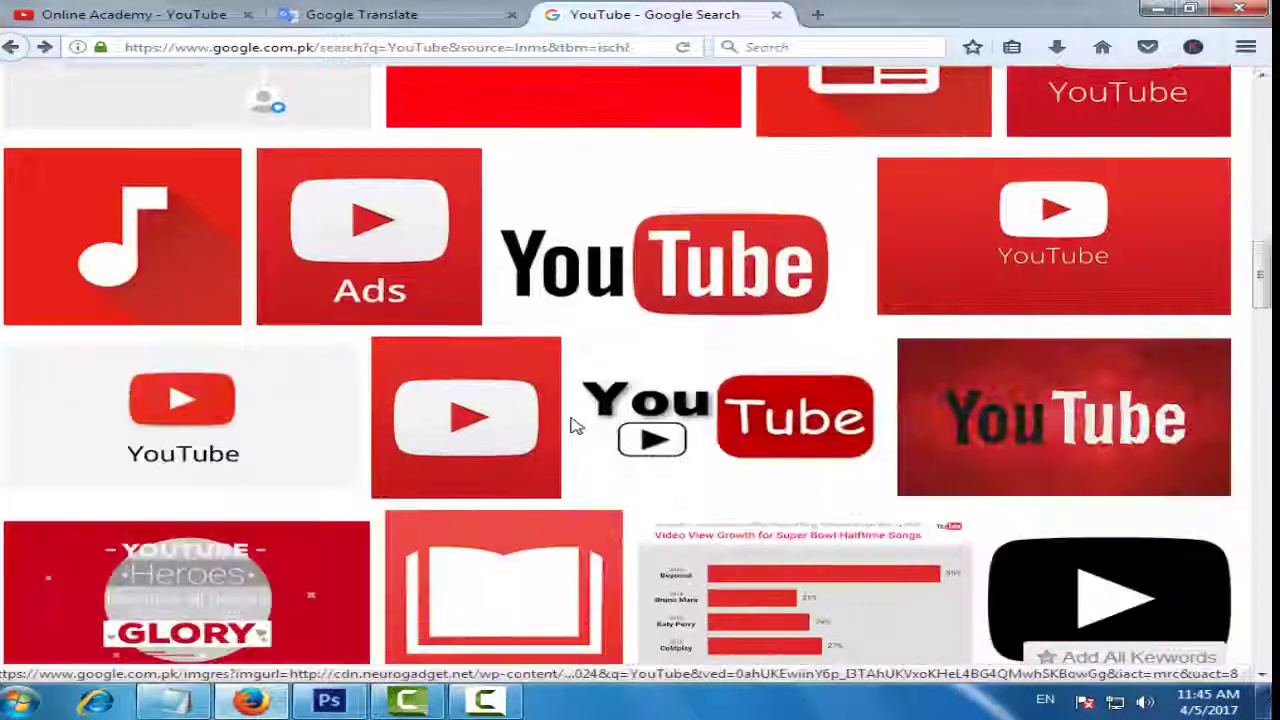
{"action": "scroll", "coordinate": [576, 426], "scroll_direction": "down", "scroll_amount": 3}
{"action": "scroll", "coordinate": [570, 427], "scroll_direction": "down", "scroll_amount": 15}
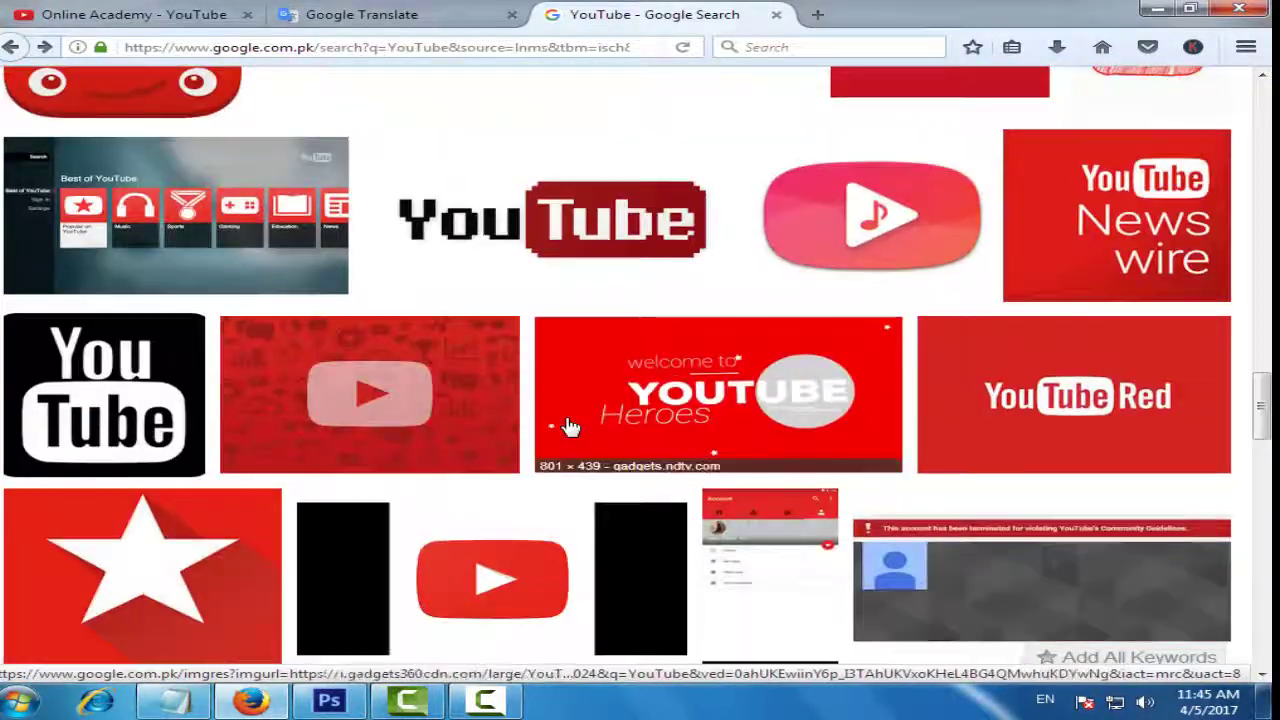
{"action": "scroll", "coordinate": [567, 427], "scroll_direction": "down", "scroll_amount": 10}
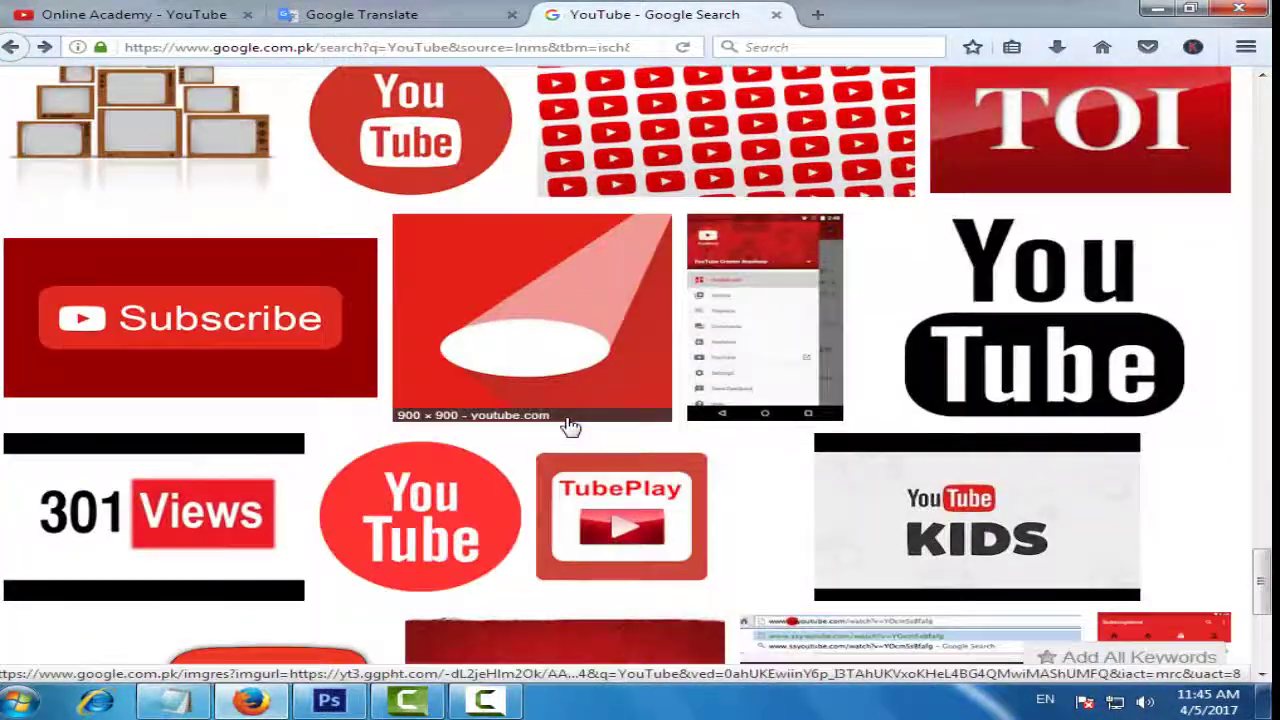
{"action": "scroll", "coordinate": [567, 427], "scroll_direction": "down", "scroll_amount": 8}
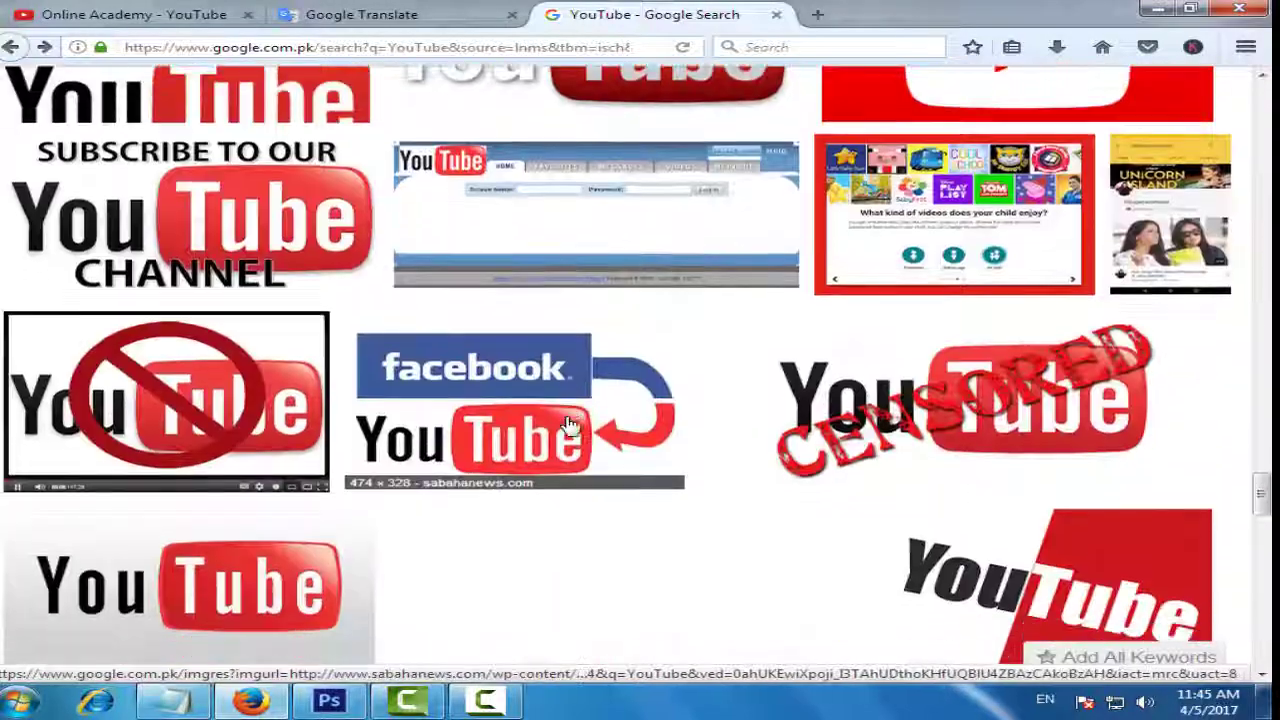
{"action": "scroll", "coordinate": [567, 427], "scroll_direction": "up", "scroll_amount": 1}
{"action": "scroll", "coordinate": [567, 427], "scroll_direction": "down", "scroll_amount": 3}
{"action": "scroll", "coordinate": [567, 427], "scroll_direction": "down", "scroll_amount": 10}
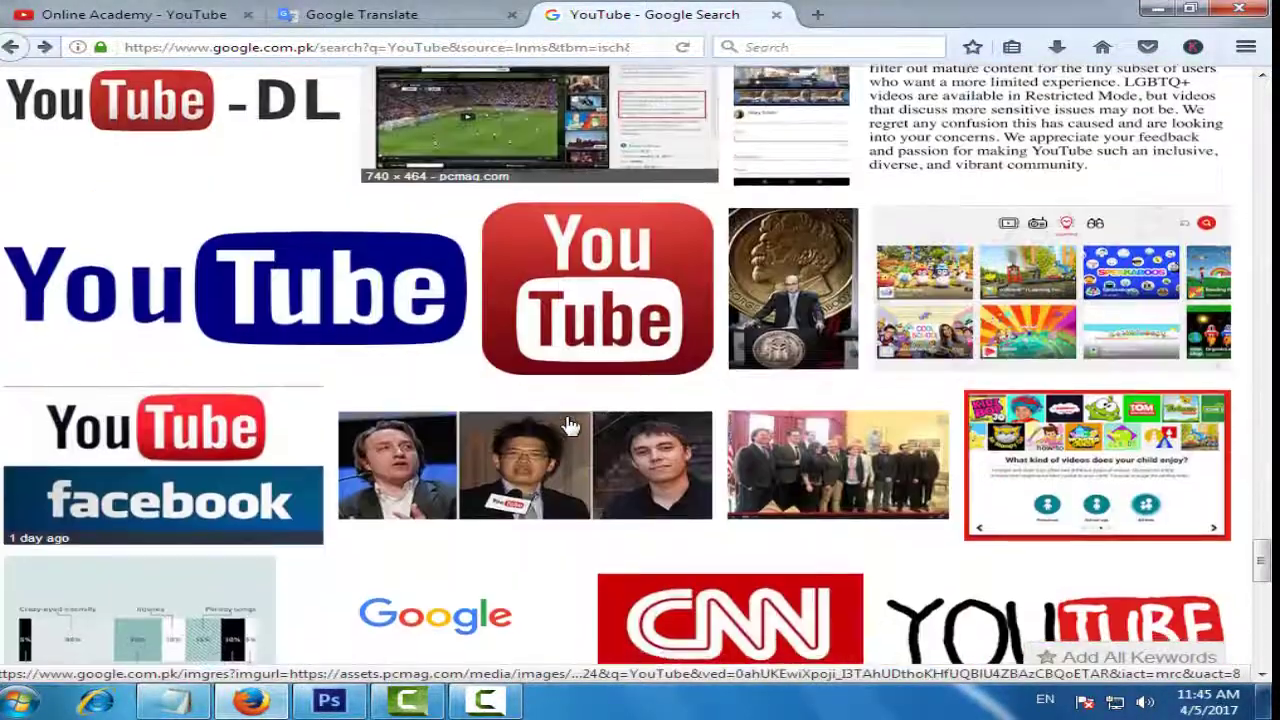
{"action": "scroll", "coordinate": [567, 427], "scroll_direction": "down", "scroll_amount": 10}
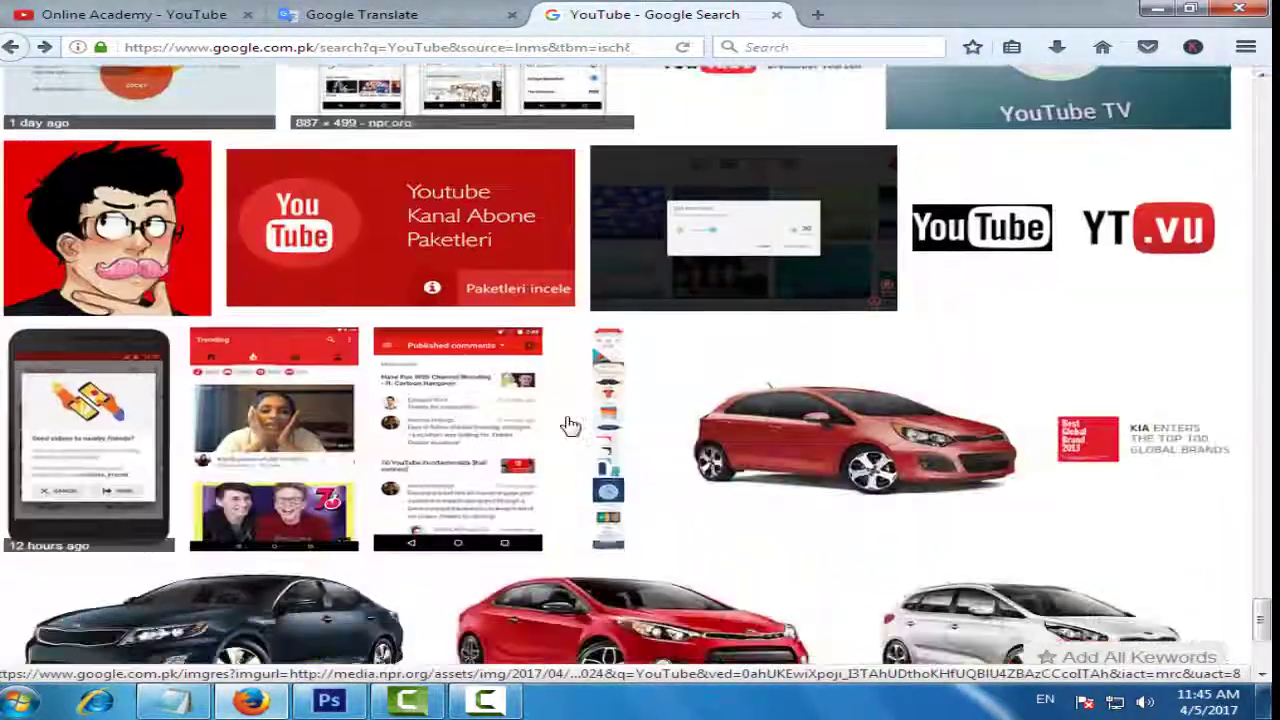
{"action": "scroll", "coordinate": [840, 438], "scroll_direction": "up", "scroll_amount": 6}
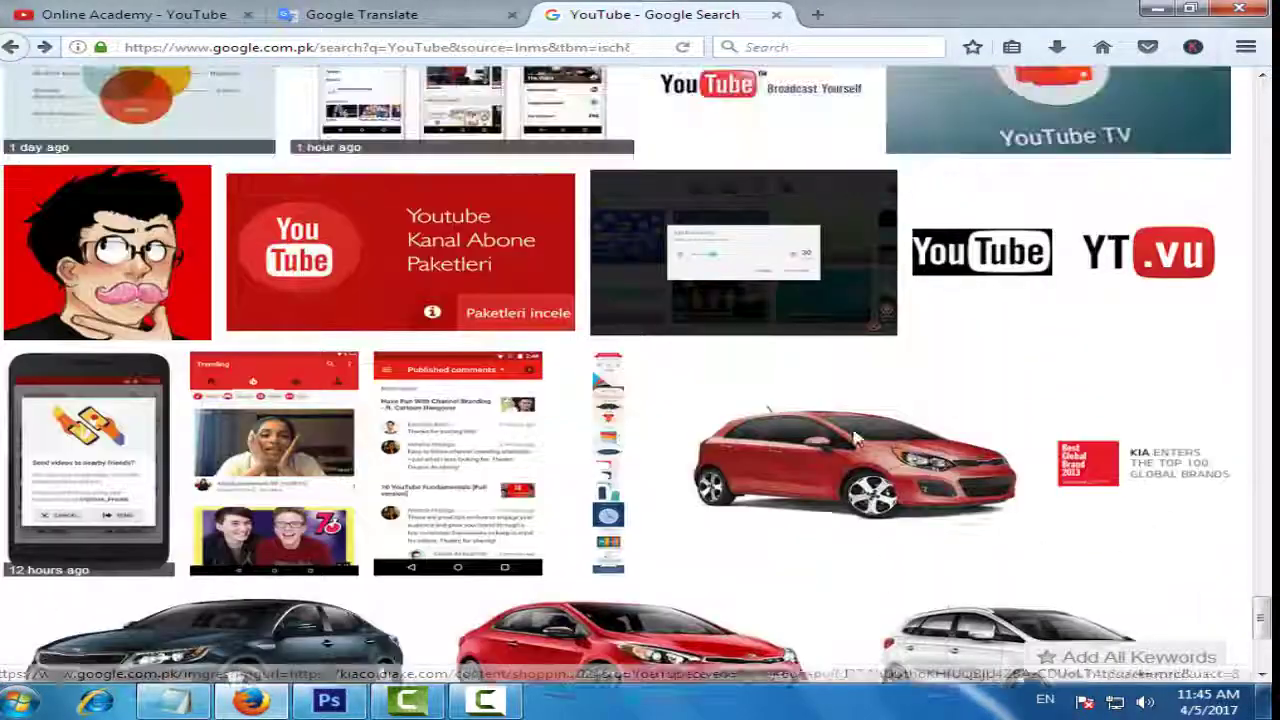
{"action": "scroll", "coordinate": [866, 443], "scroll_direction": "down", "scroll_amount": 2}
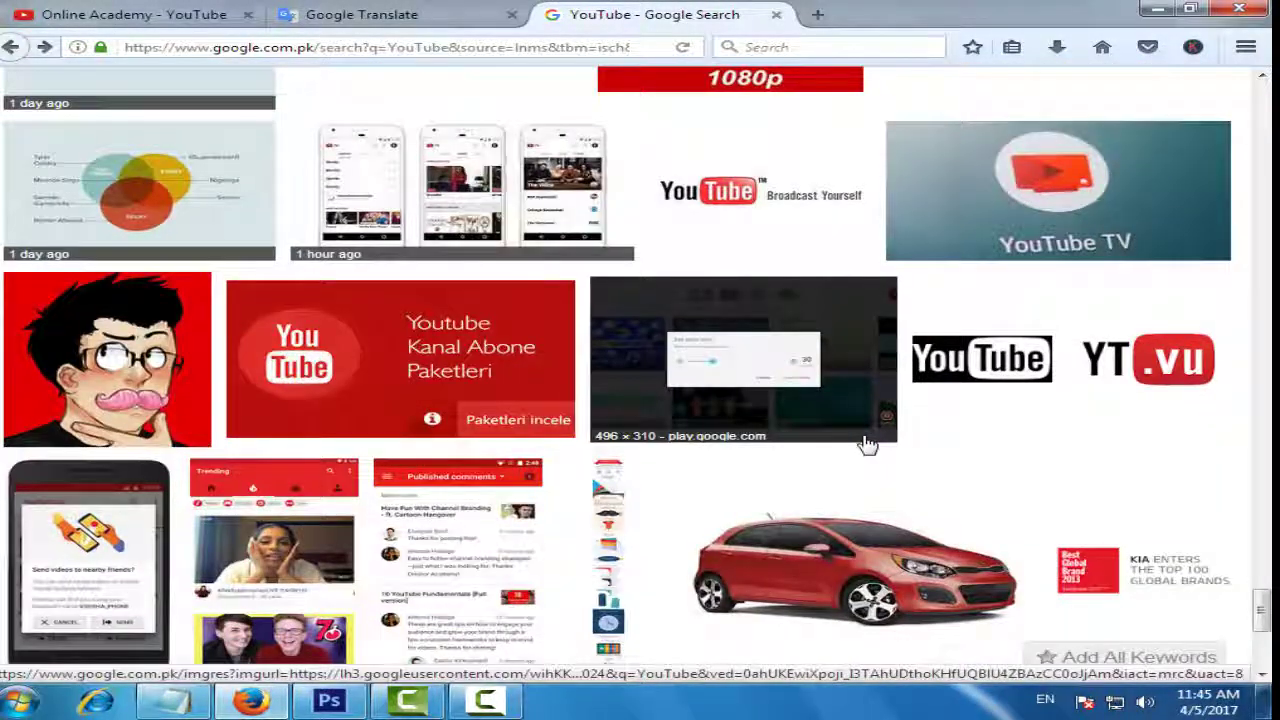
- View the cartoon man with glasses and a pink moustache at full size and copy the image
{"action": "left_click", "coordinate": [113, 373]}
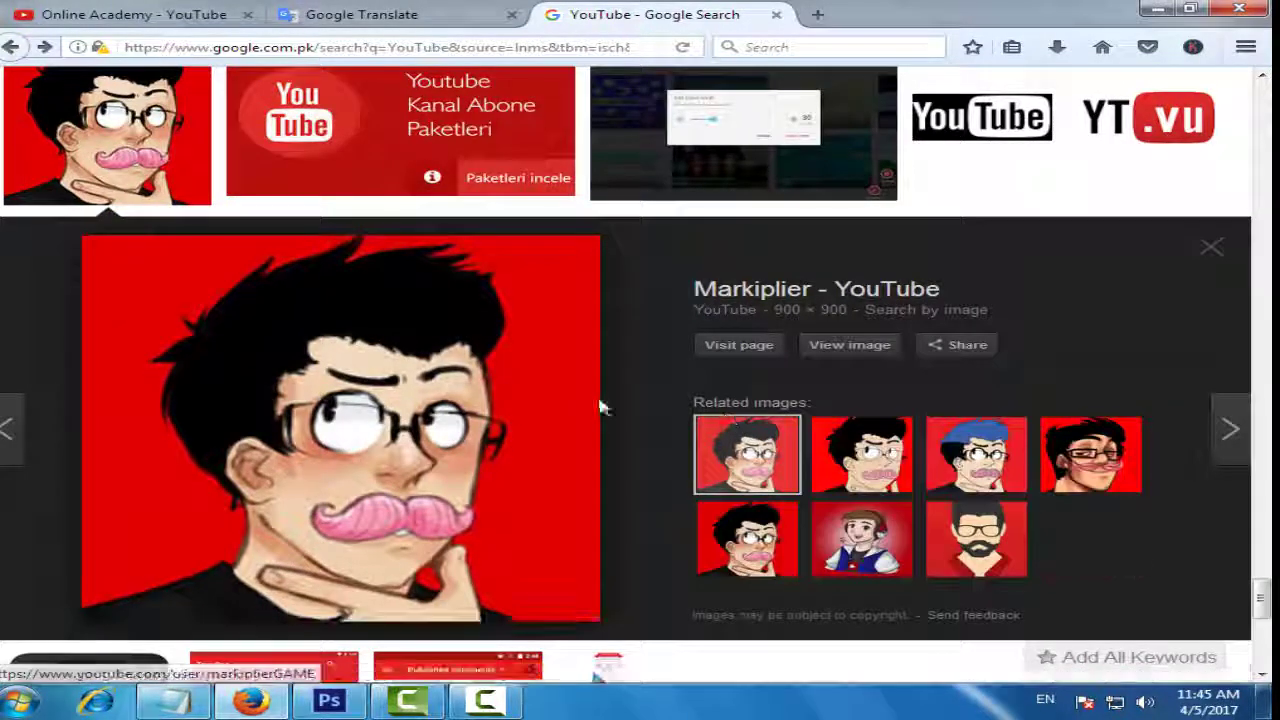
{"action": "right_click", "coordinate": [365, 400]}
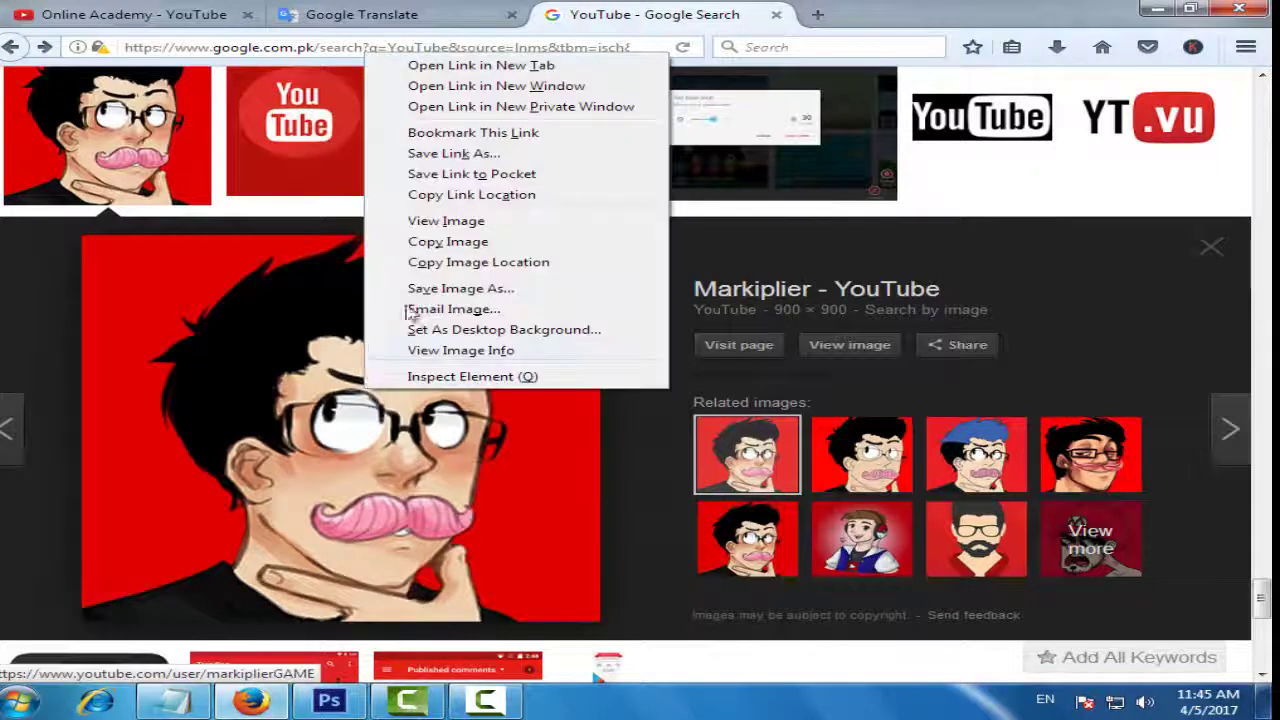
{"action": "left_click", "coordinate": [415, 217]}
{"action": "right_click", "coordinate": [574, 309]}
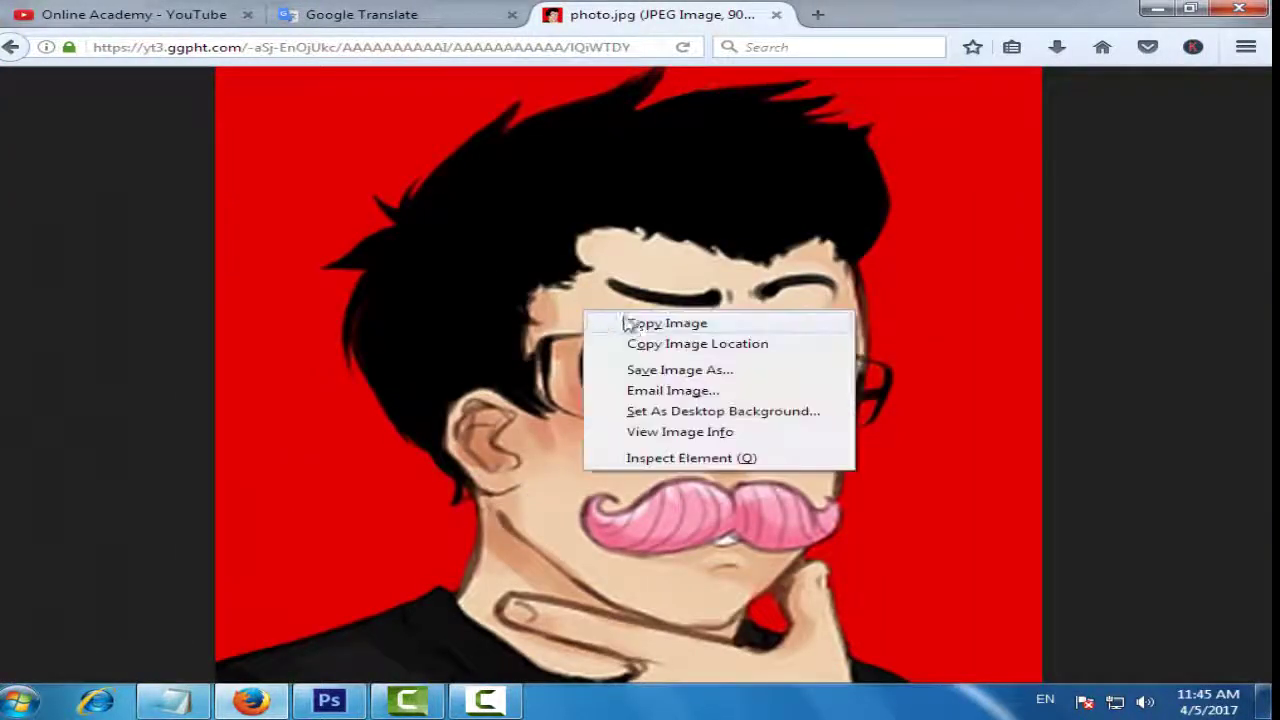
{"action": "left_click", "coordinate": [630, 323]}
- Switch to Photoshop, create a 900 by 900 pixel document from the Clipboard preset and paste the cartoon man into it
{"action": "left_click", "coordinate": [329, 703]}
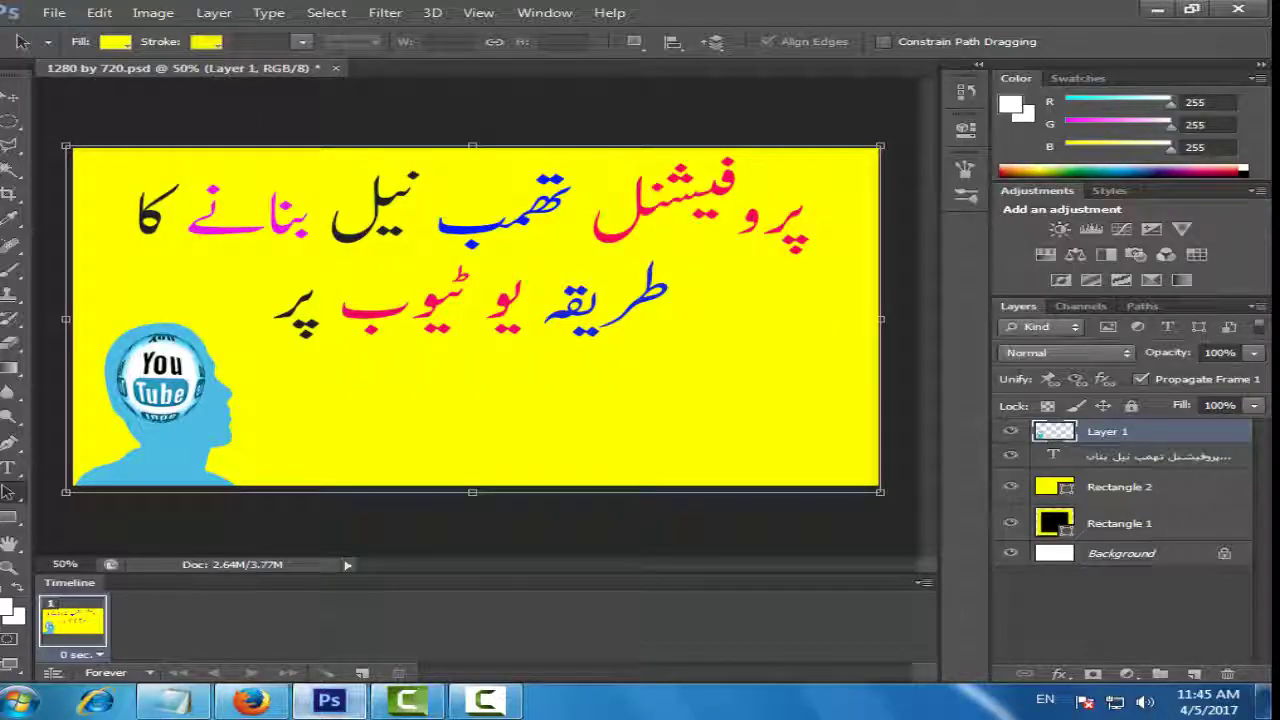
{"action": "left_click", "coordinate": [54, 12]}
{"action": "left_click", "coordinate": [676, 214]}
{"action": "key", "text": "ctrl+n"}
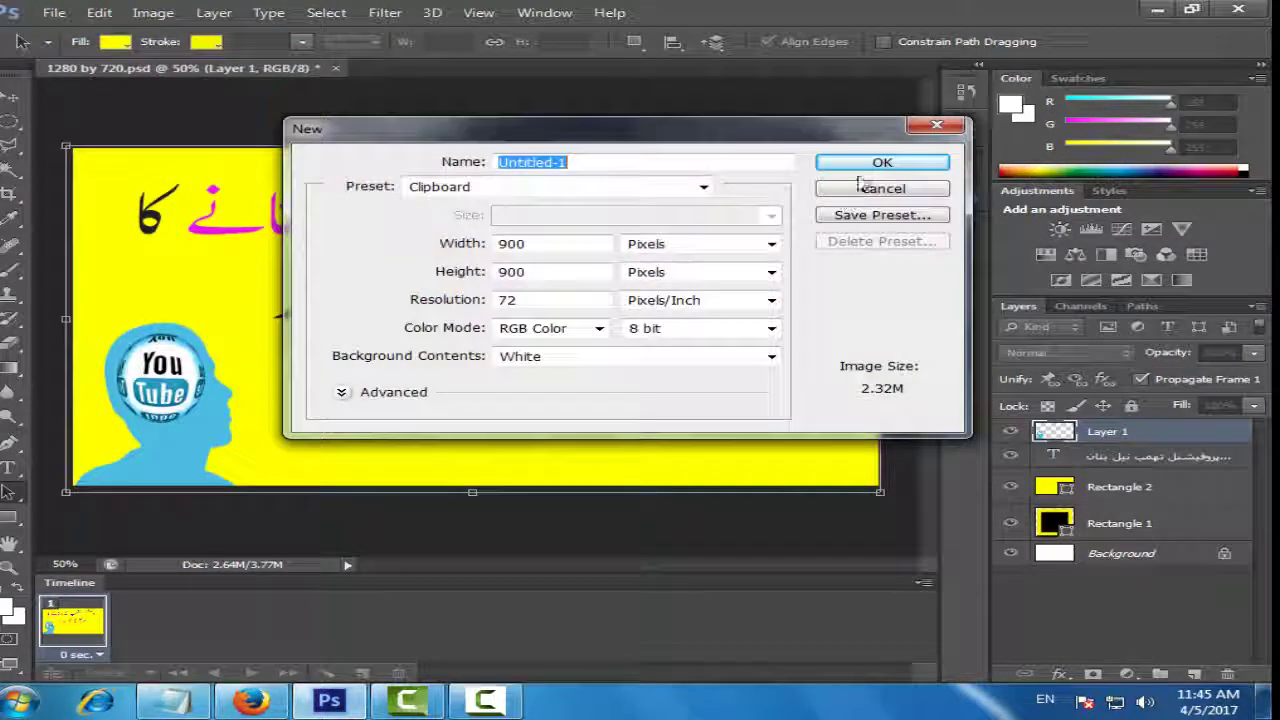
{"action": "left_click", "coordinate": [906, 163]}
{"action": "key", "text": "ctrl+v"}
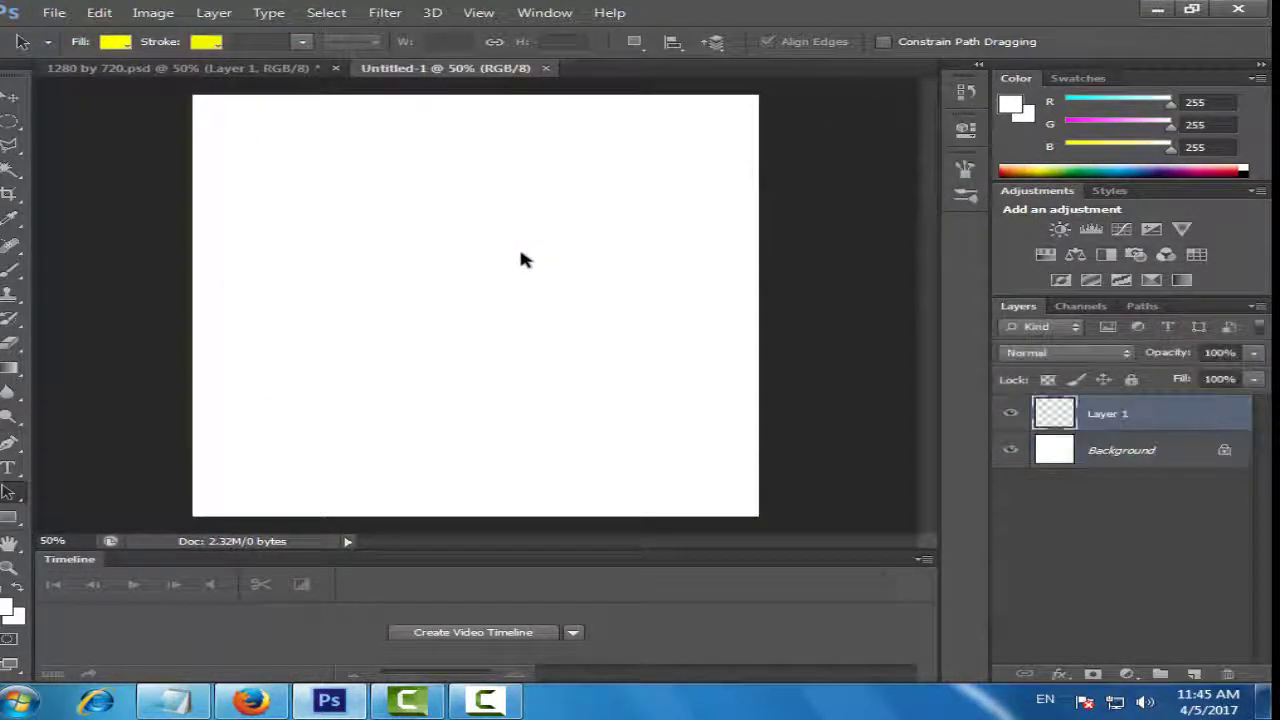
- Delete the red background on both sides of the cartoon man with the Magic Wand, then select the cleared area
{"action": "left_click", "coordinate": [10, 168]}
{"action": "left_click", "coordinate": [244, 185]}
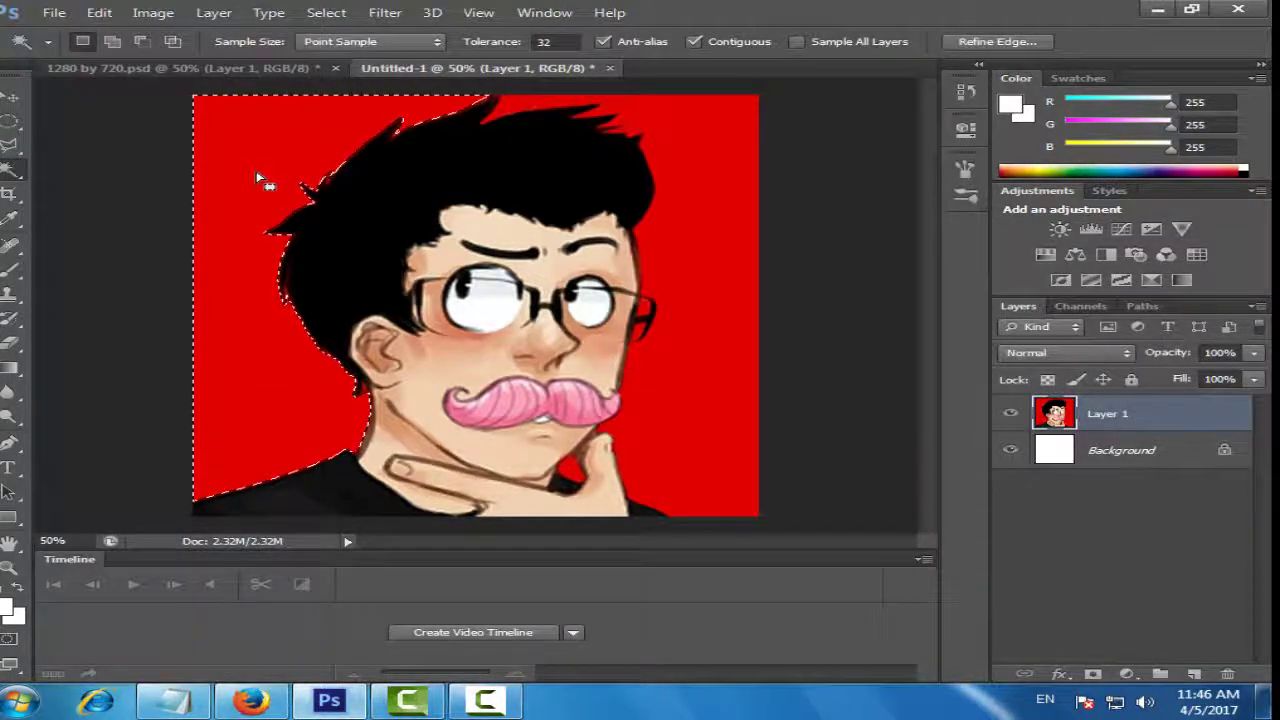
{"action": "key", "text": "Delete"}
{"action": "left_click", "coordinate": [722, 150]}
{"action": "key", "text": "Delete"}
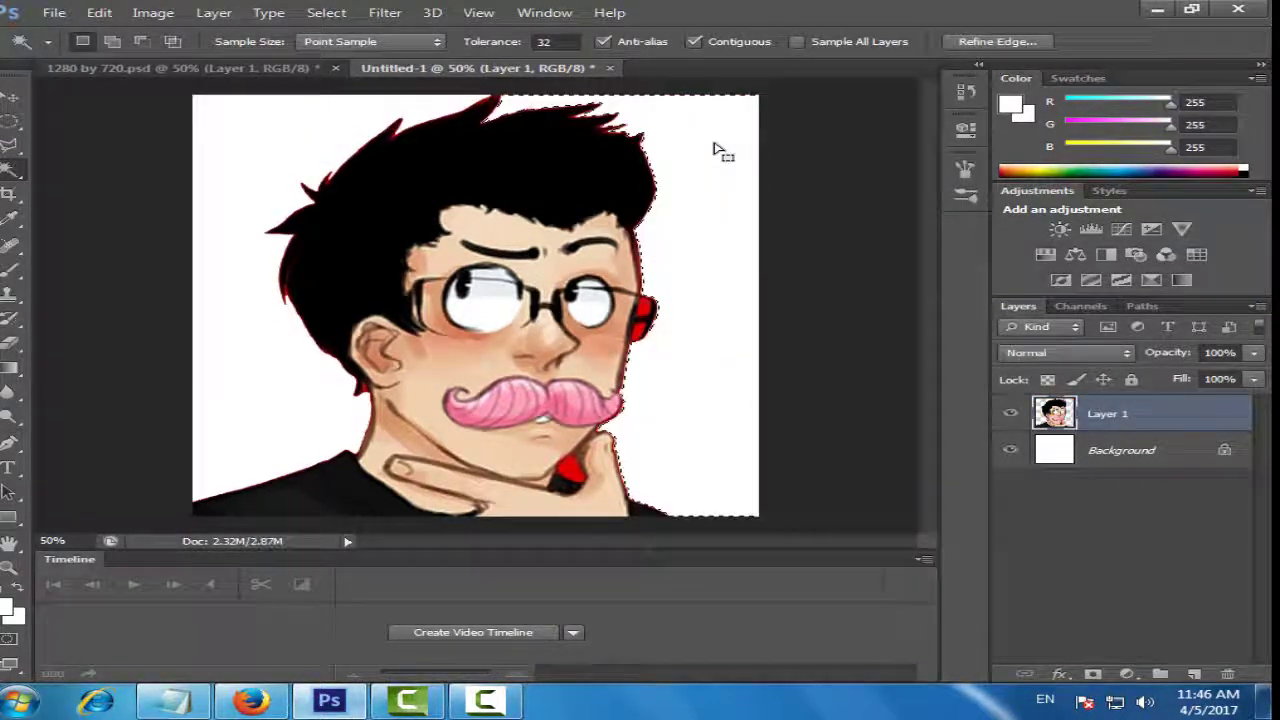
{"action": "left_click", "coordinate": [318, 136]}
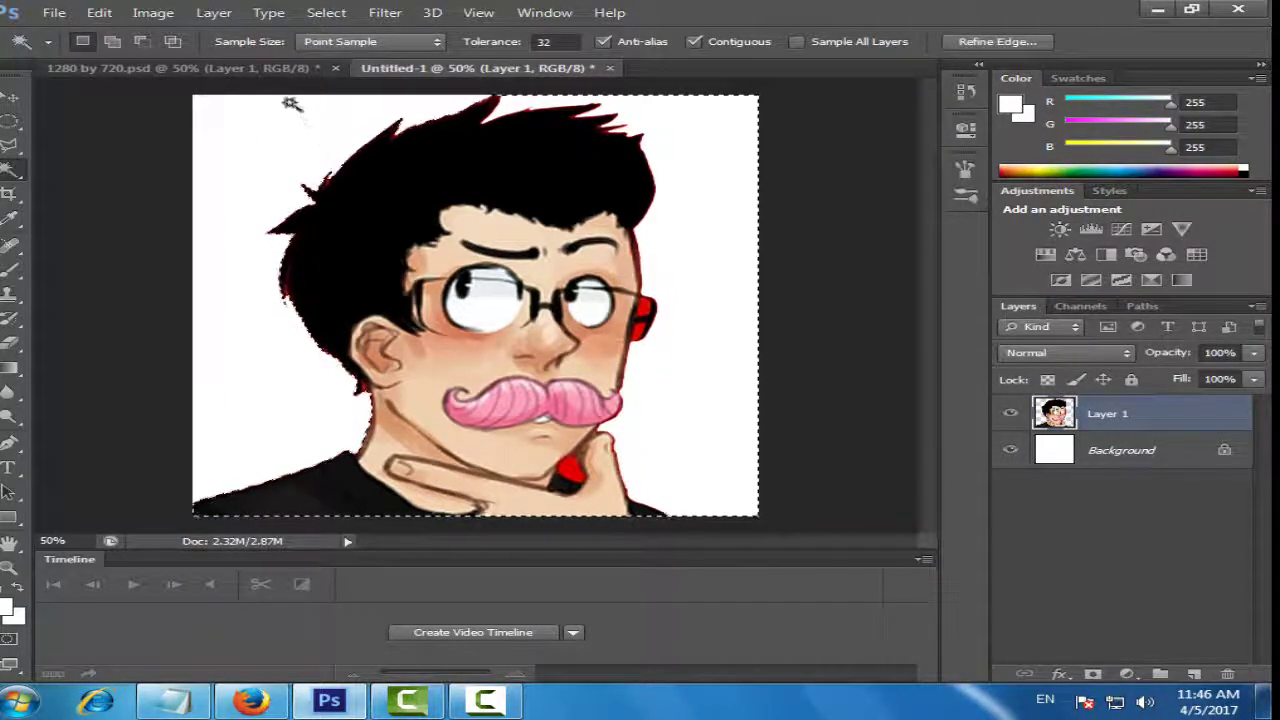
- Float the Untitled-1 document, move the cut-out cartoon man into the 1280 by 720 thumbnail, and minimize Untitled-1
{"action": "left_click", "coordinate": [288, 70]}
{"action": "left_click_drag", "start_coordinate": [455, 80], "coordinate": [852, 158]}
{"action": "left_click", "coordinate": [12, 96]}
{"action": "left_click_drag", "start_coordinate": [937, 386], "coordinate": [512, 481]}
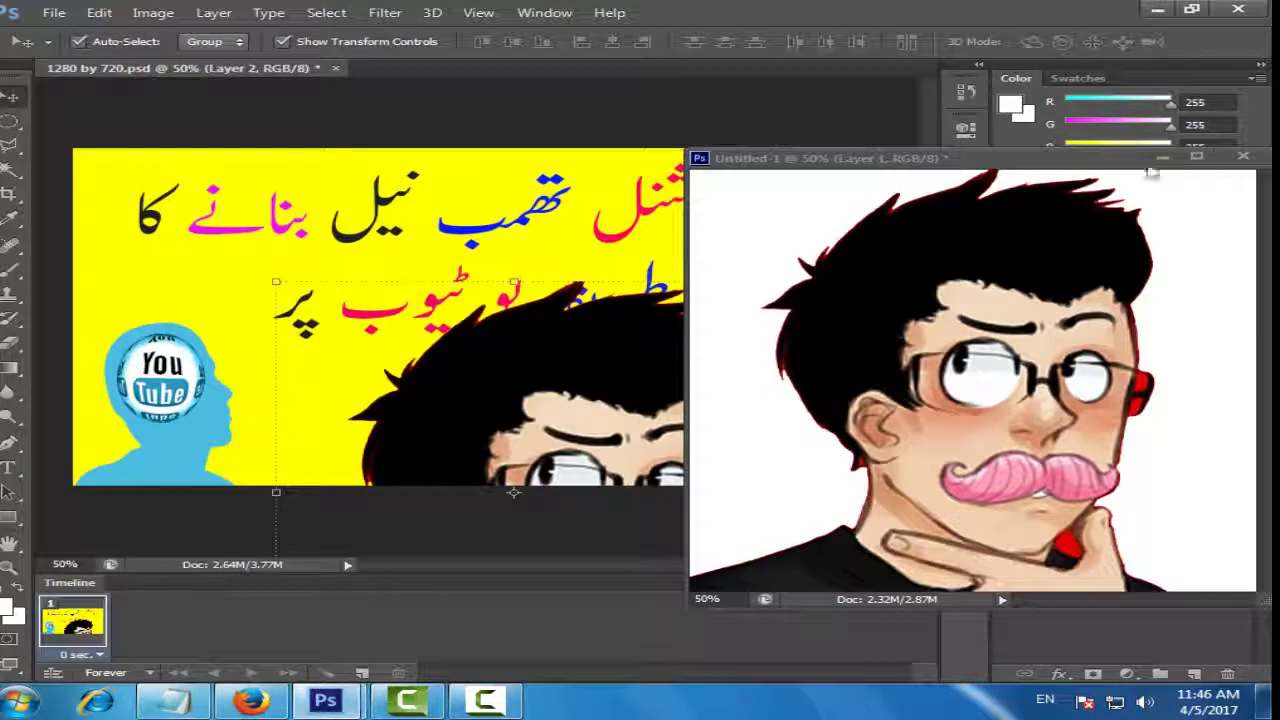
{"action": "left_click", "coordinate": [1162, 157]}
- Mirror the cartoon man and scale him to about 39% width and 45% height in the lower-right corner, applying the transformation
{"action": "key", "text": "ctrl+t"}
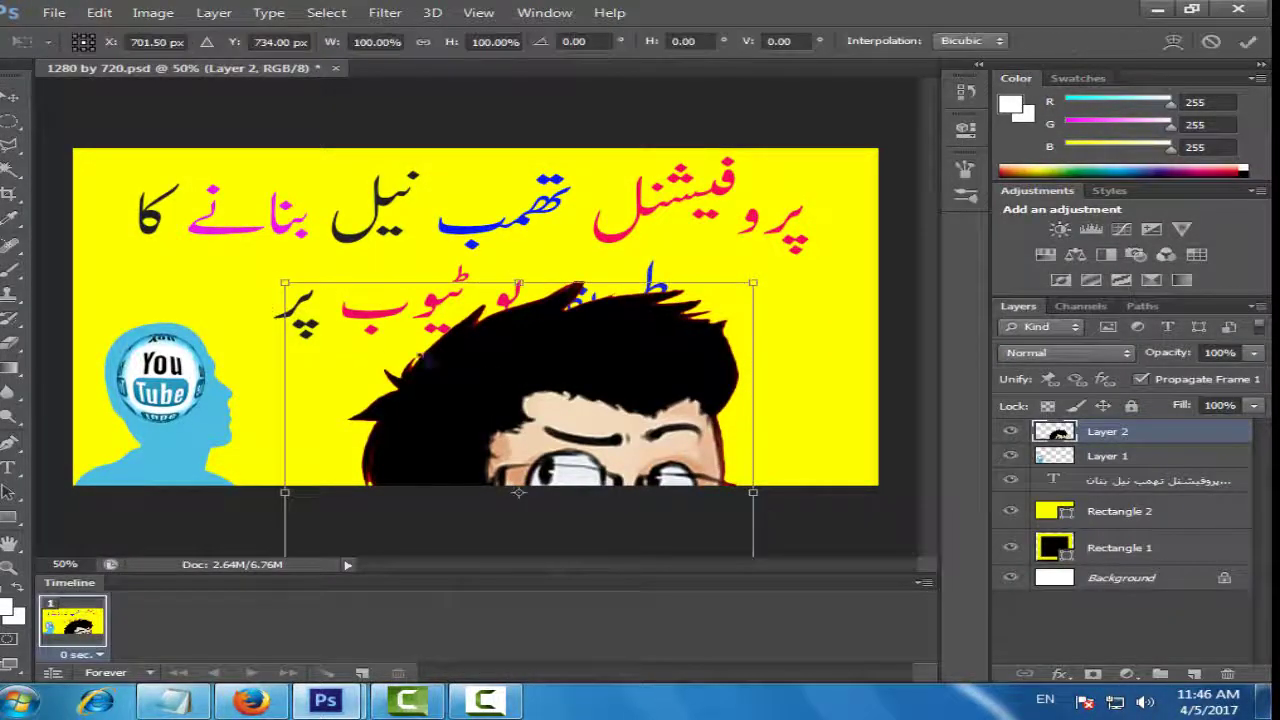
{"action": "left_click_drag", "start_coordinate": [276, 282], "coordinate": [357, 298]}
{"action": "left_click_drag", "start_coordinate": [355, 419], "coordinate": [831, 391]}
{"action": "left_click_drag", "start_coordinate": [778, 491], "coordinate": [778, 450]}
{"action": "left_click_drag", "start_coordinate": [765, 375], "coordinate": [772, 390]}
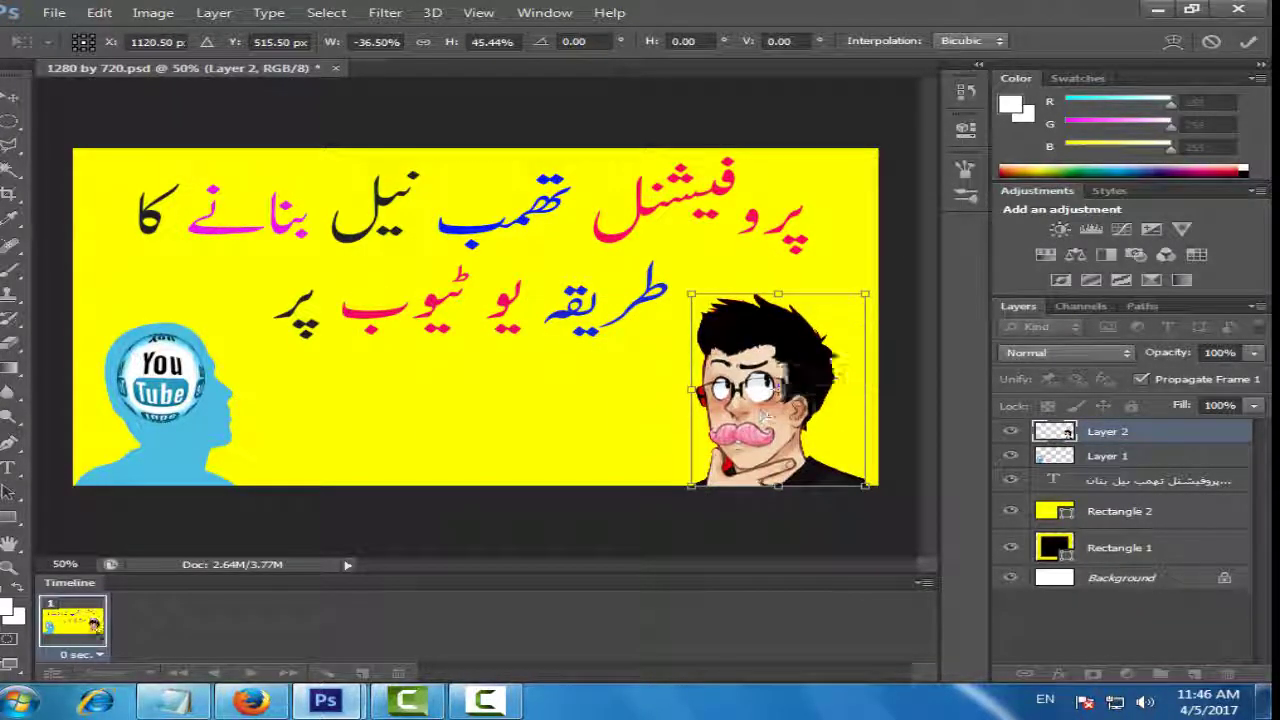
{"action": "left_click_drag", "start_coordinate": [866, 391], "coordinate": [878, 391]}
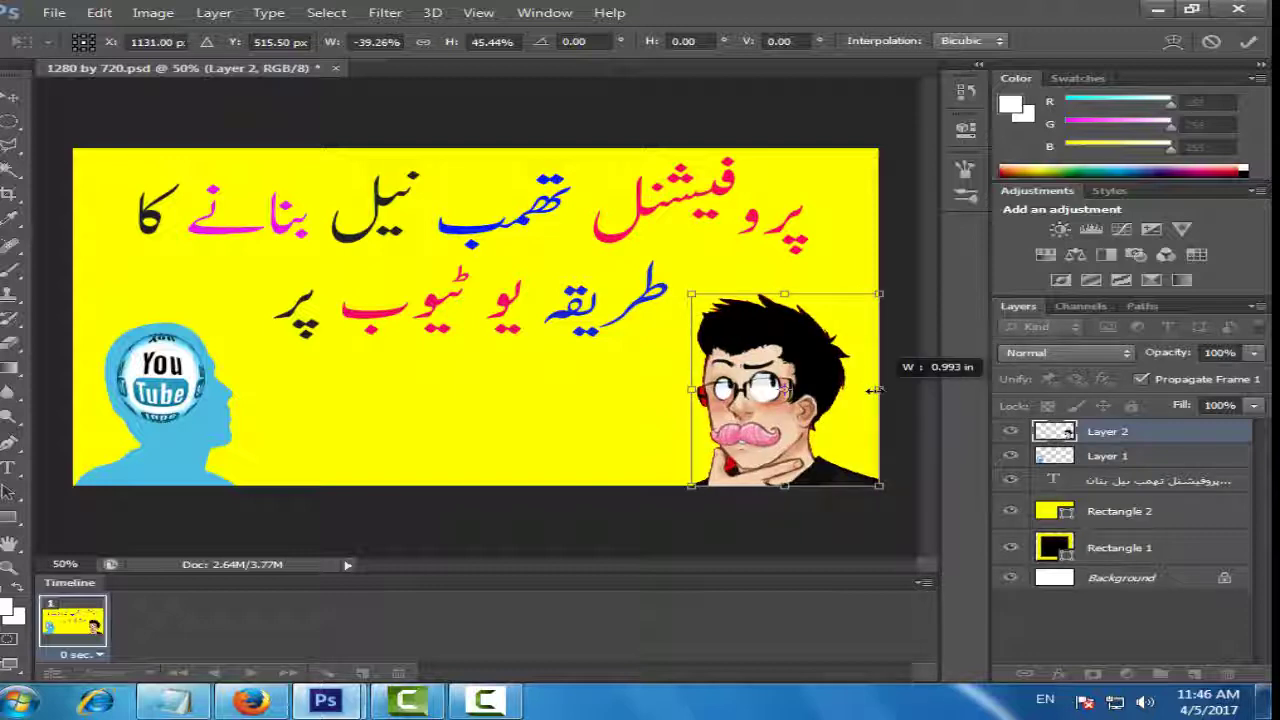
{"action": "left_click", "coordinate": [10, 494]}
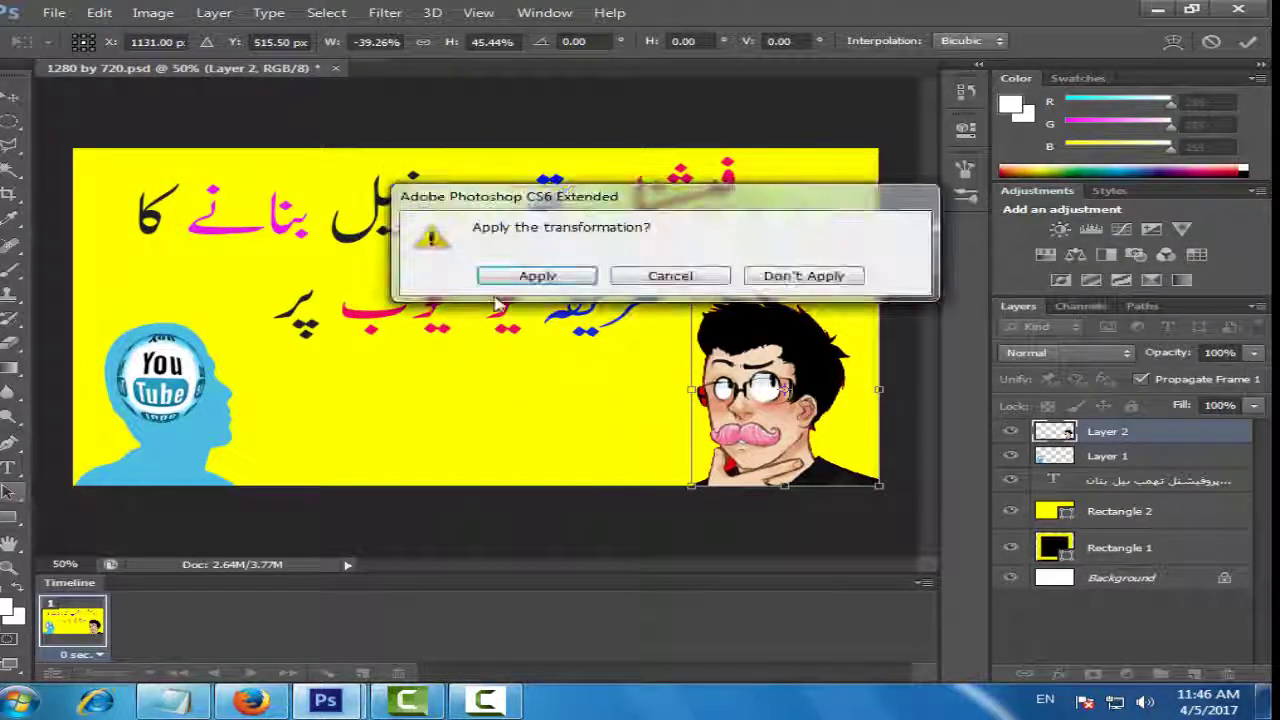
{"action": "left_click", "coordinate": [535, 275]}
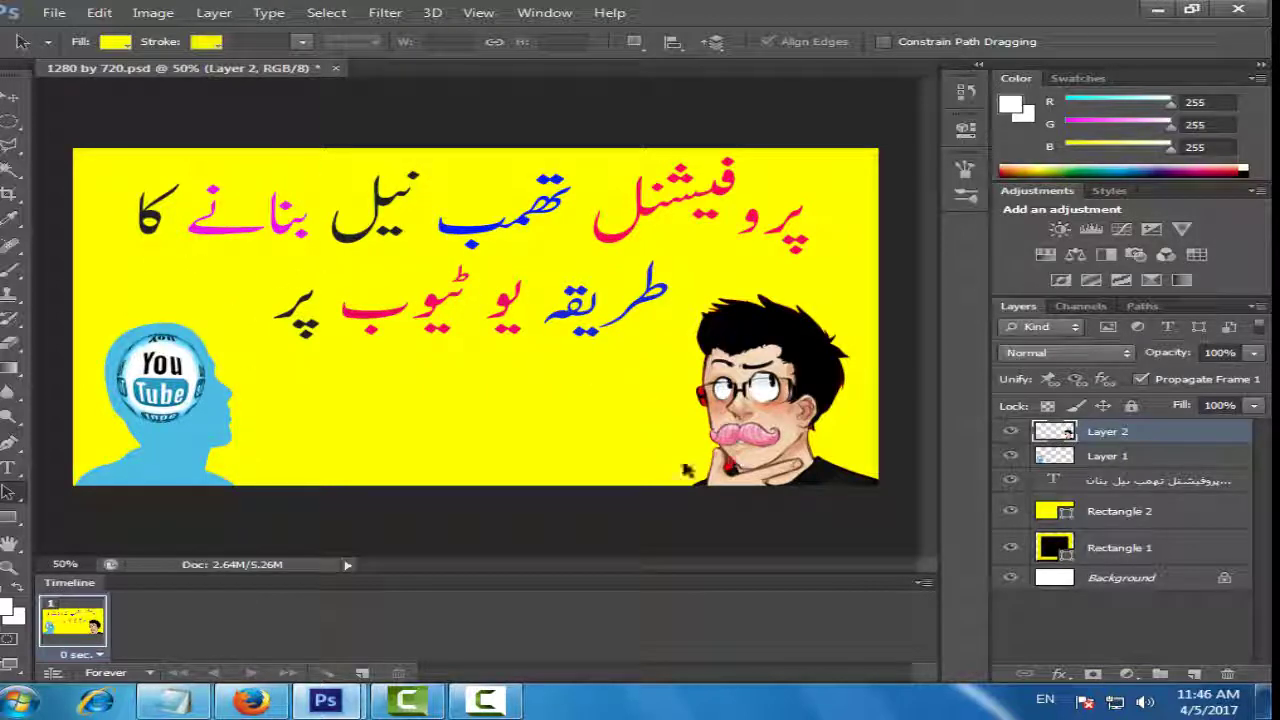
- Switch to Firefox, return to the YouTube image results and look through them for another picture for the thumbnail
{"action": "left_click", "coordinate": [251, 700]}
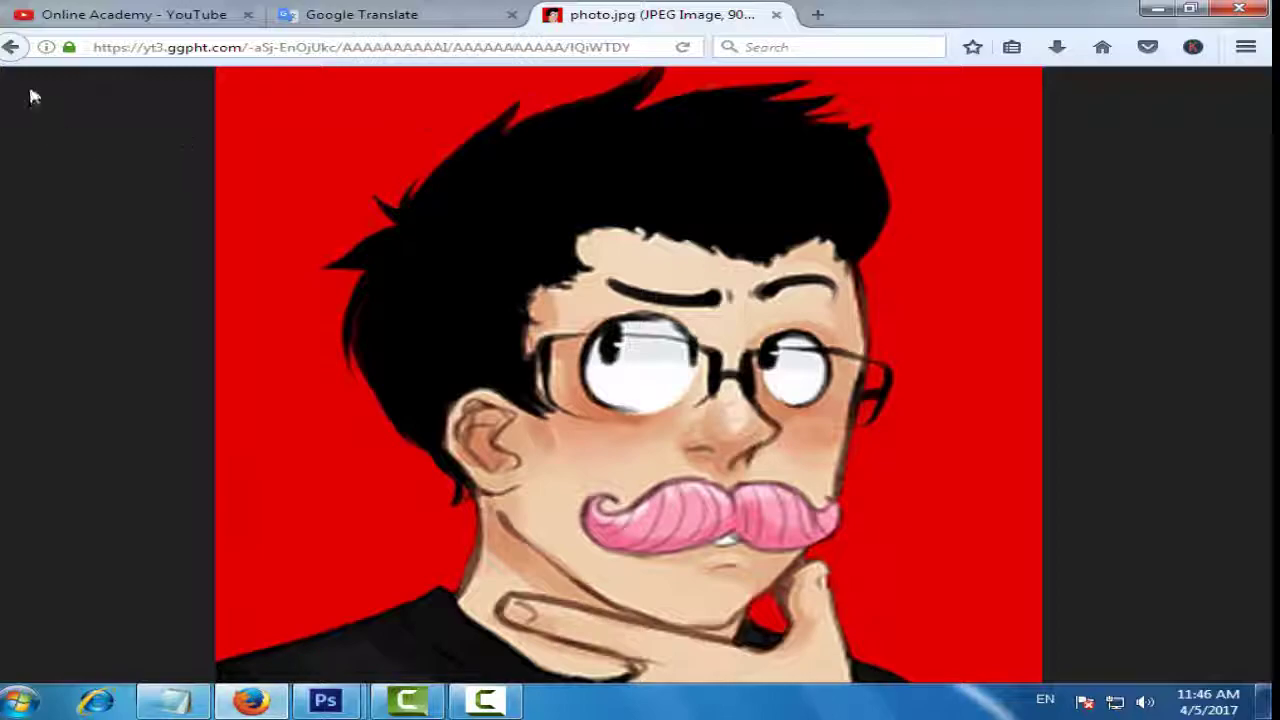
{"action": "left_click", "coordinate": [12, 47]}
{"action": "scroll", "coordinate": [1006, 329], "scroll_direction": "up", "scroll_amount": 8}
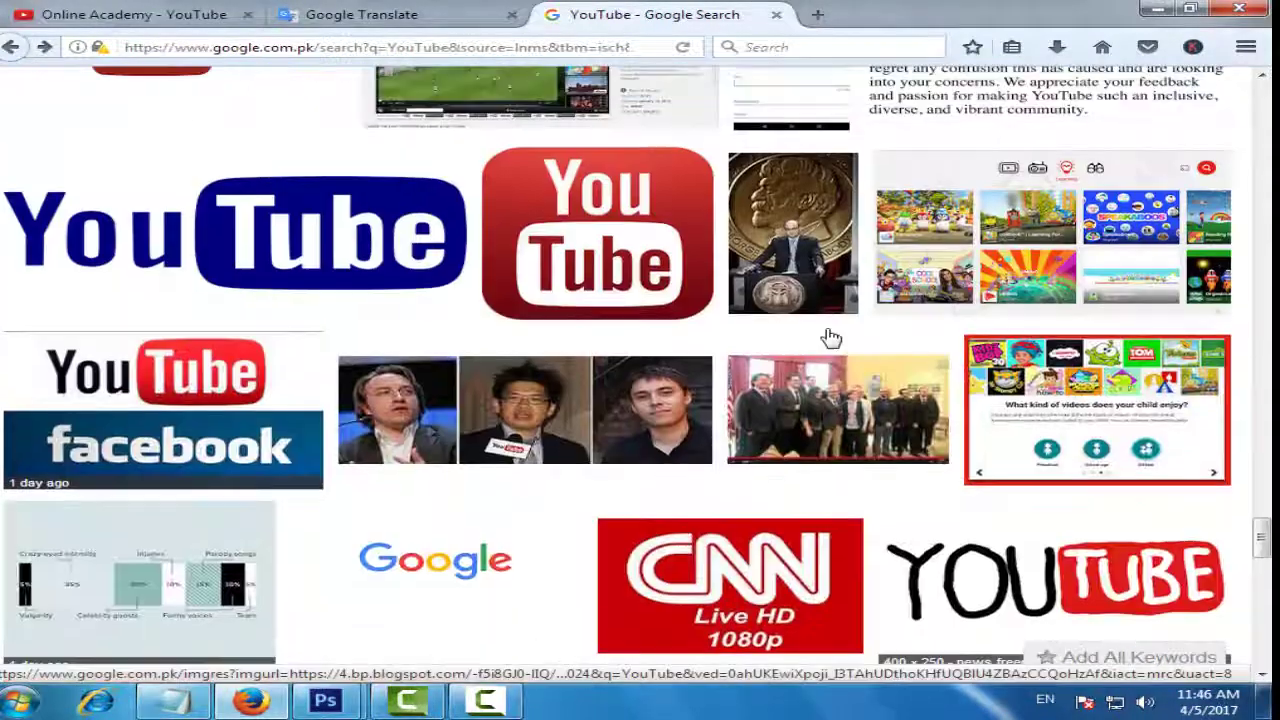
{"action": "scroll", "coordinate": [830, 338], "scroll_direction": "up", "scroll_amount": 15}
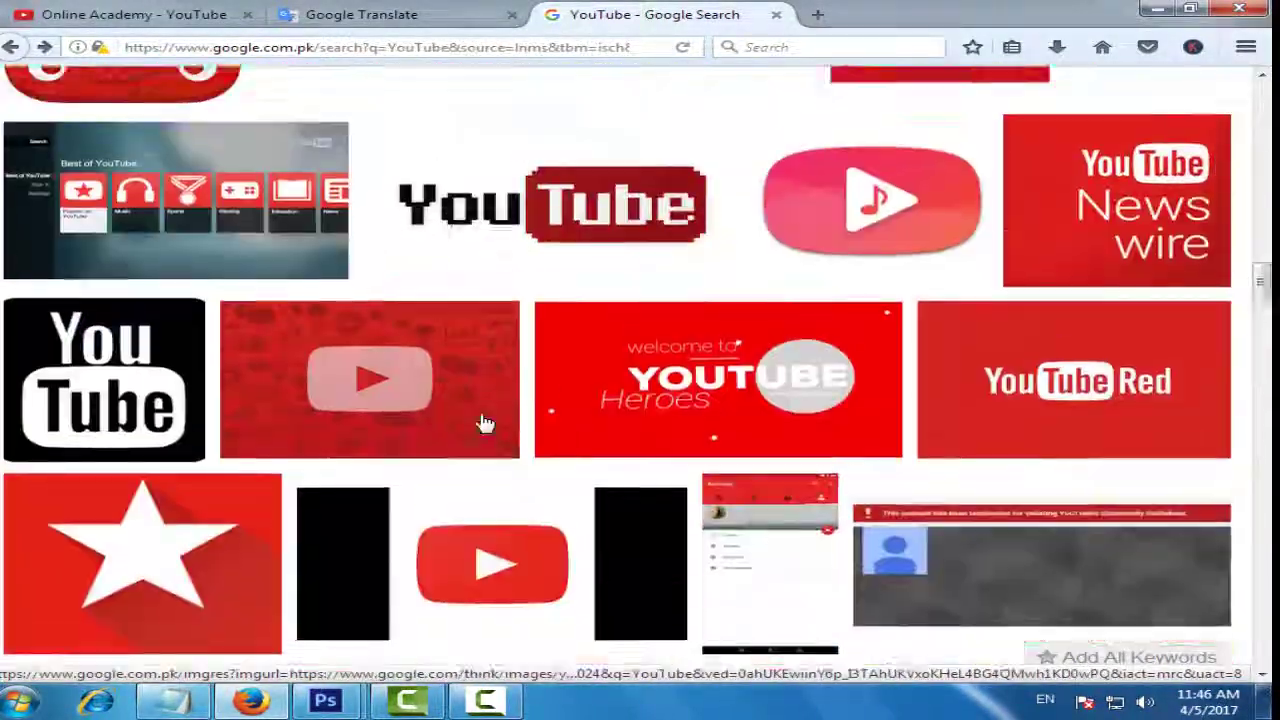
{"action": "scroll", "coordinate": [484, 423], "scroll_direction": "up", "scroll_amount": 15}
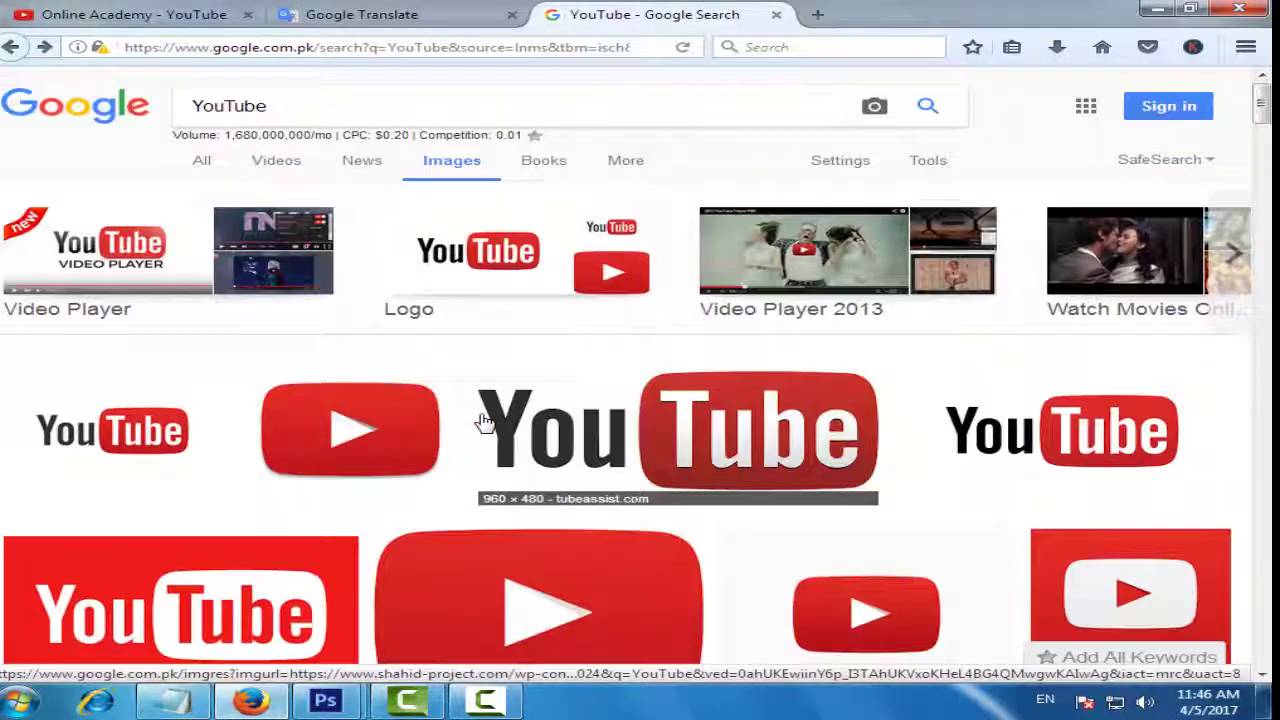
{"action": "scroll", "coordinate": [484, 423], "scroll_direction": "down", "scroll_amount": 10}
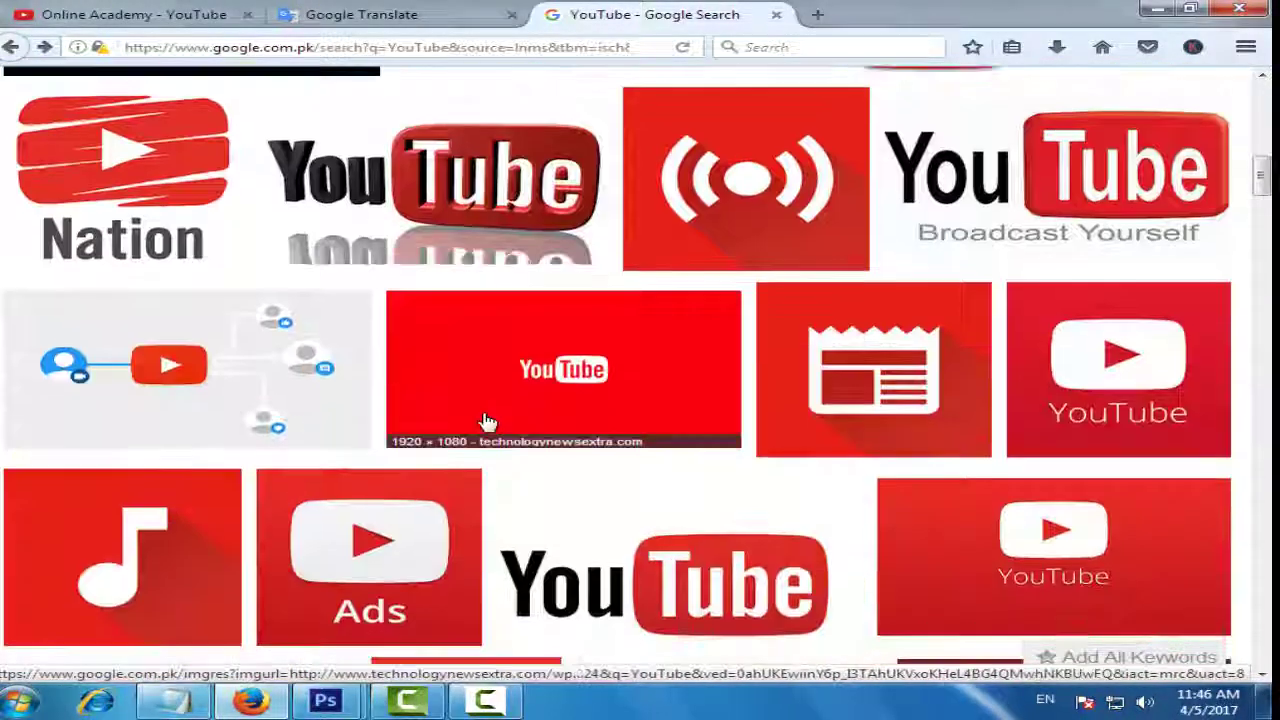
{"action": "scroll", "coordinate": [484, 423], "scroll_direction": "down", "scroll_amount": 8}
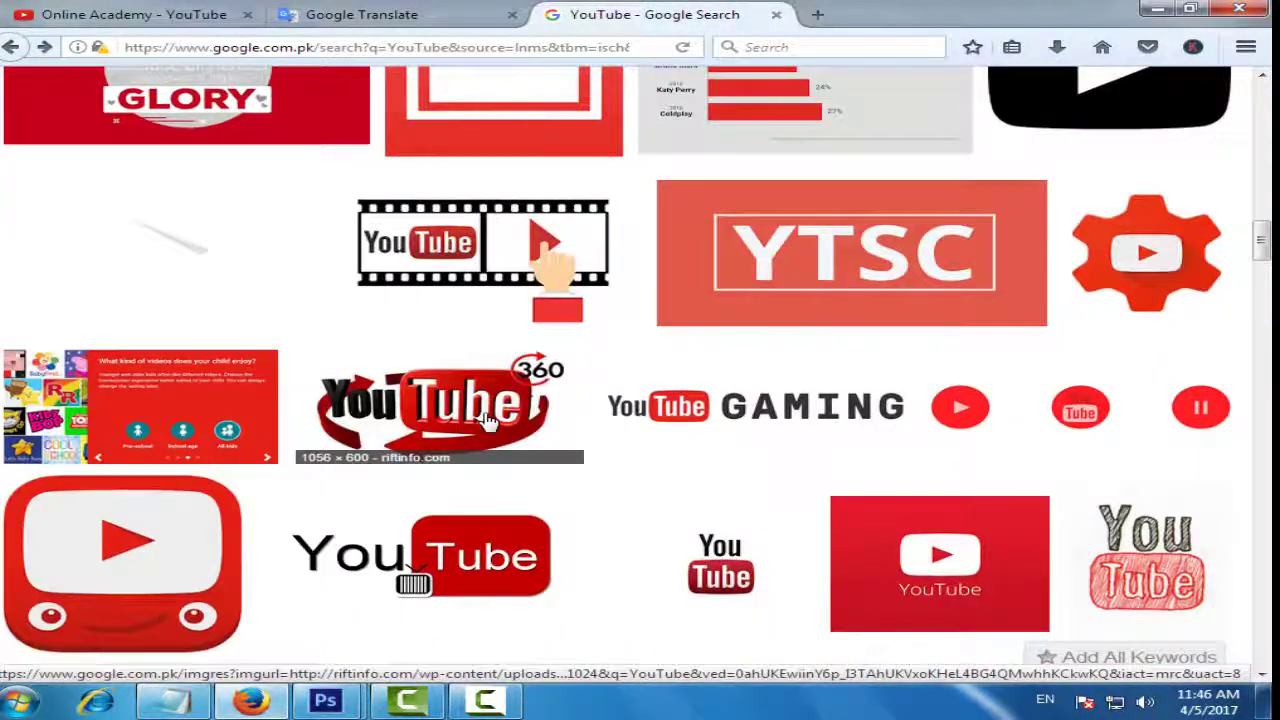
{"action": "scroll", "coordinate": [487, 420], "scroll_direction": "down", "scroll_amount": 5}
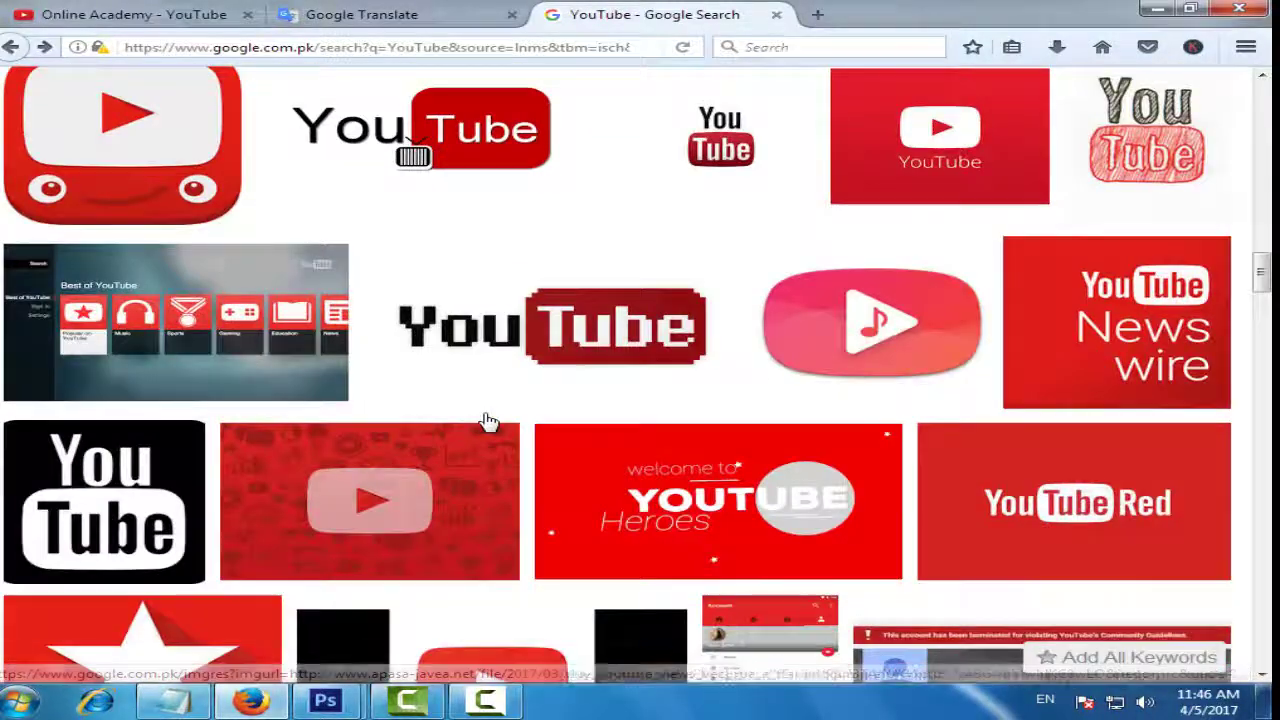
{"action": "scroll", "coordinate": [487, 420], "scroll_direction": "down", "scroll_amount": 10}
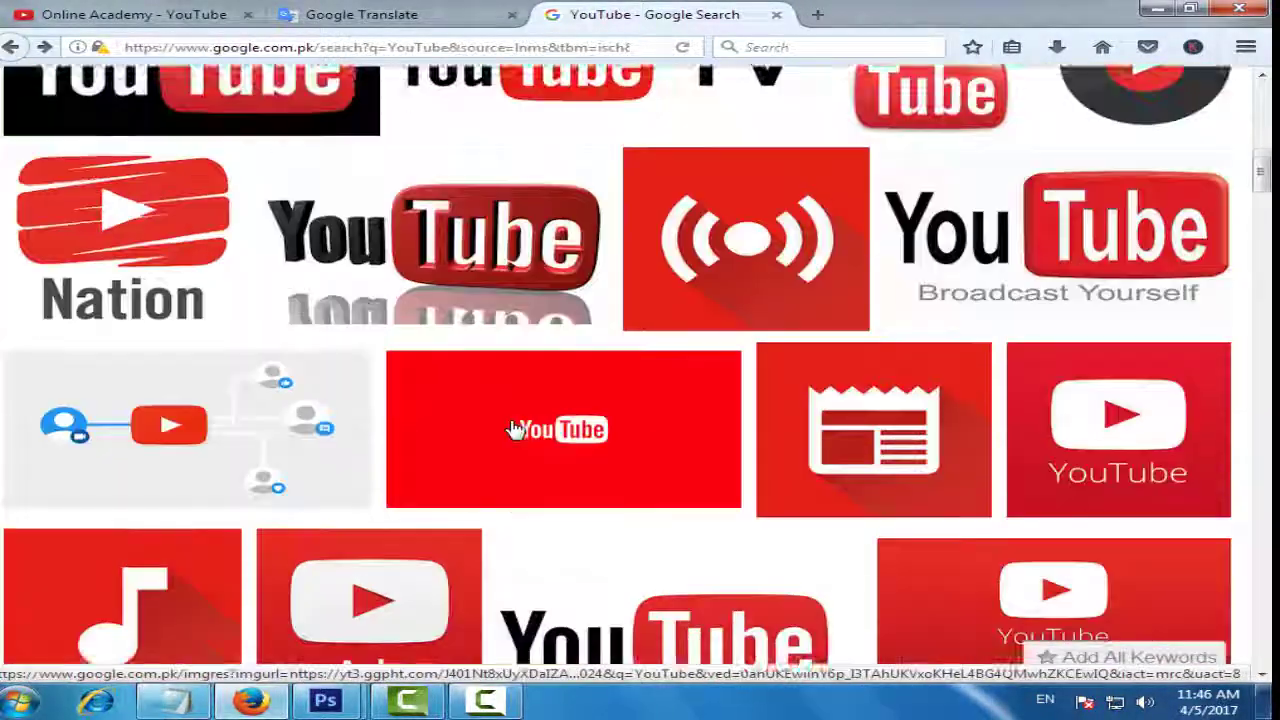
{"action": "scroll", "coordinate": [510, 428], "scroll_direction": "up", "scroll_amount": 10}
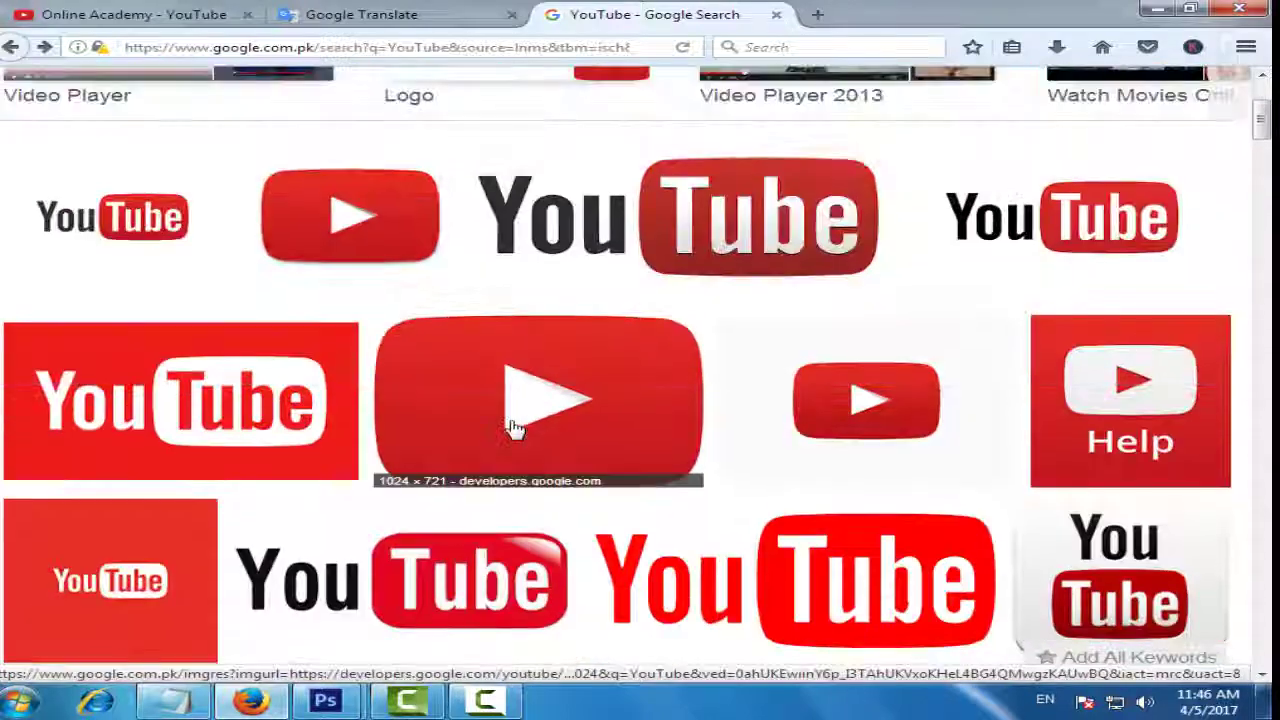
{"action": "scroll", "coordinate": [512, 428], "scroll_direction": "down", "scroll_amount": 9}
{"action": "scroll", "coordinate": [703, 406], "scroll_direction": "up", "scroll_amount": 8}
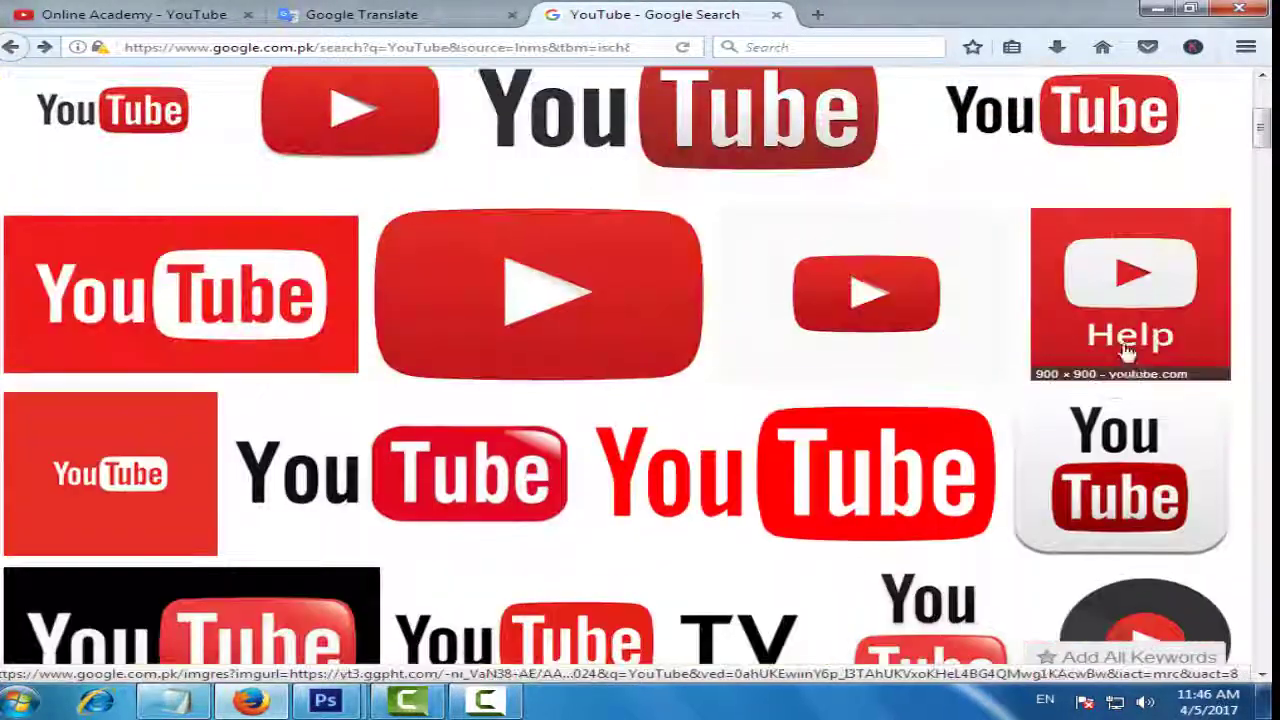
{"action": "scroll", "coordinate": [1127, 350], "scroll_direction": "down", "scroll_amount": 3}
- Open the 175 × 175 related image of the dark disc with the red play button by itself and copy it
{"action": "left_click", "coordinate": [1130, 350]}
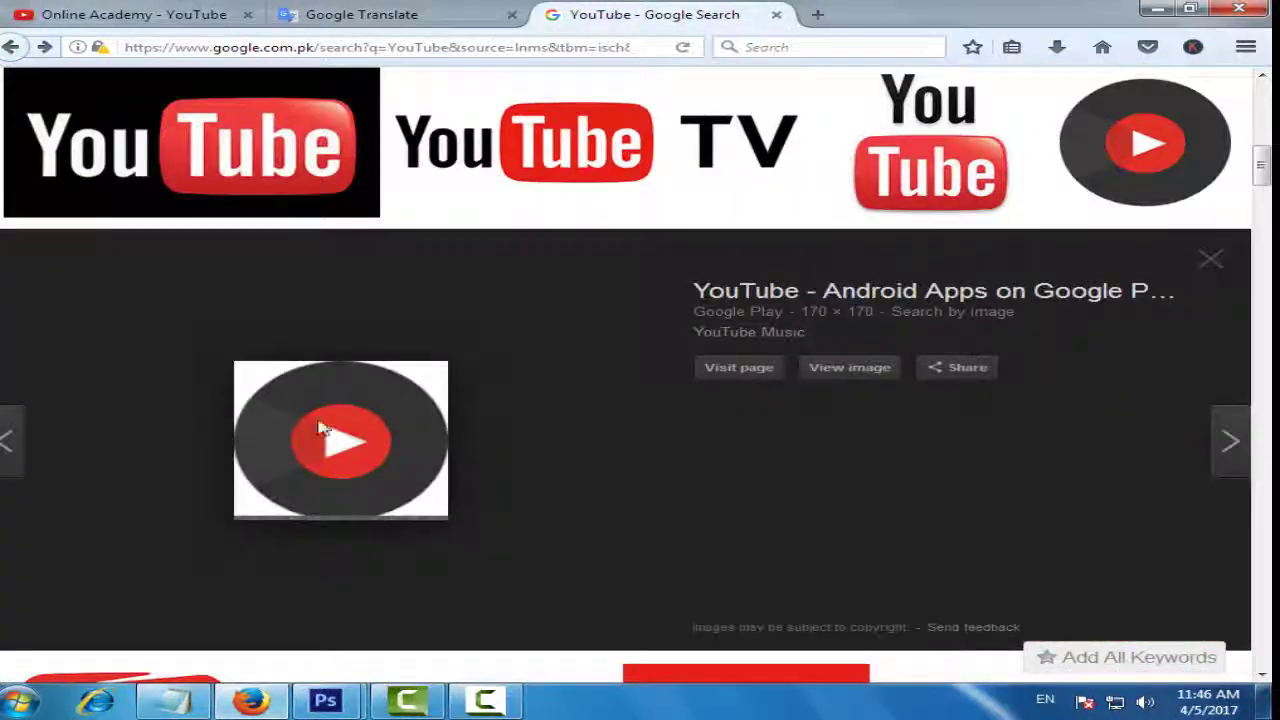
{"action": "left_click", "coordinate": [858, 480]}
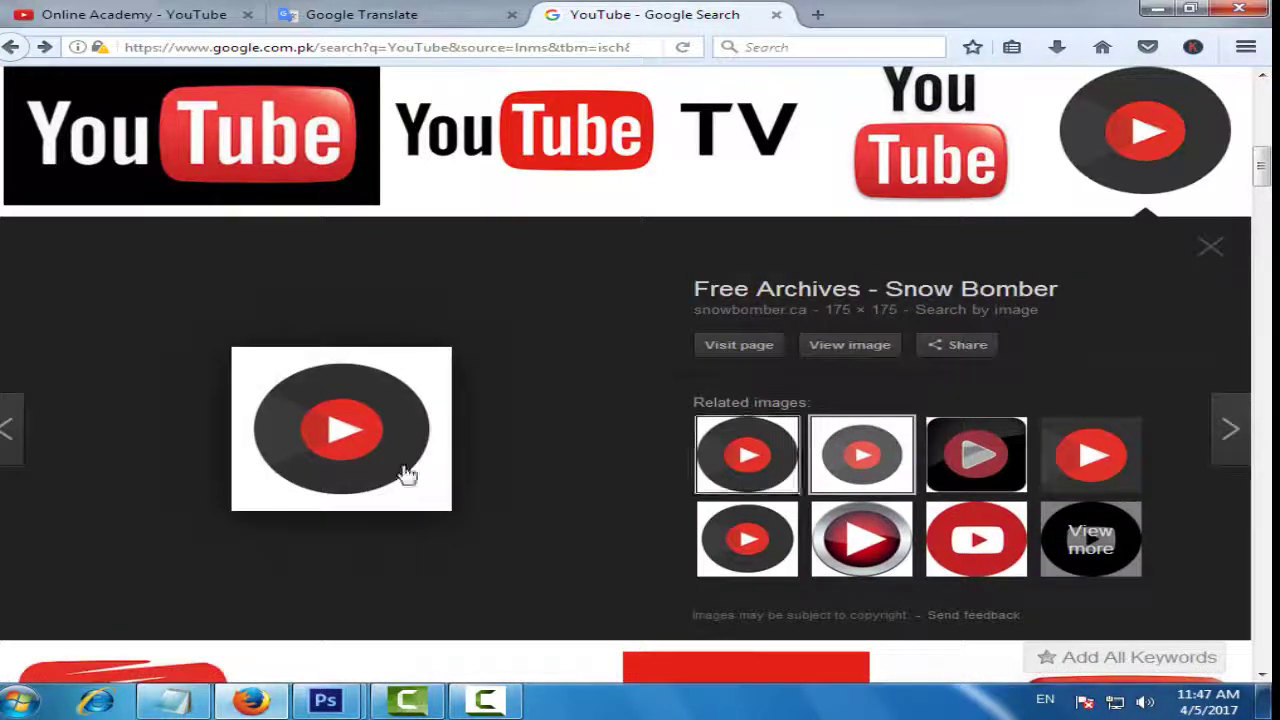
{"action": "right_click", "coordinate": [338, 426]}
{"action": "left_click", "coordinate": [400, 255]}
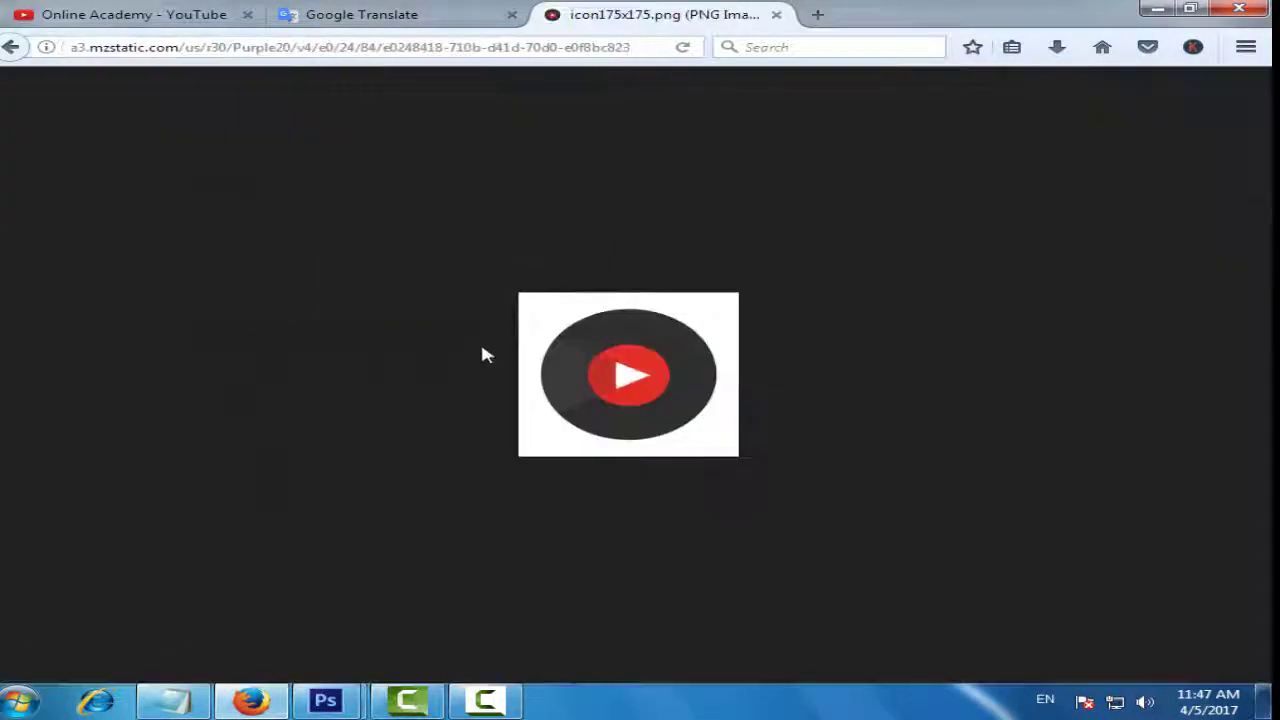
{"action": "right_click", "coordinate": [540, 352]}
{"action": "left_click", "coordinate": [600, 362]}
- Switch to Photoshop, create a 175 by 175 pixel document from the Clipboard preset and paste the play disc into it
{"action": "mouse_move", "coordinate": [328, 697]}
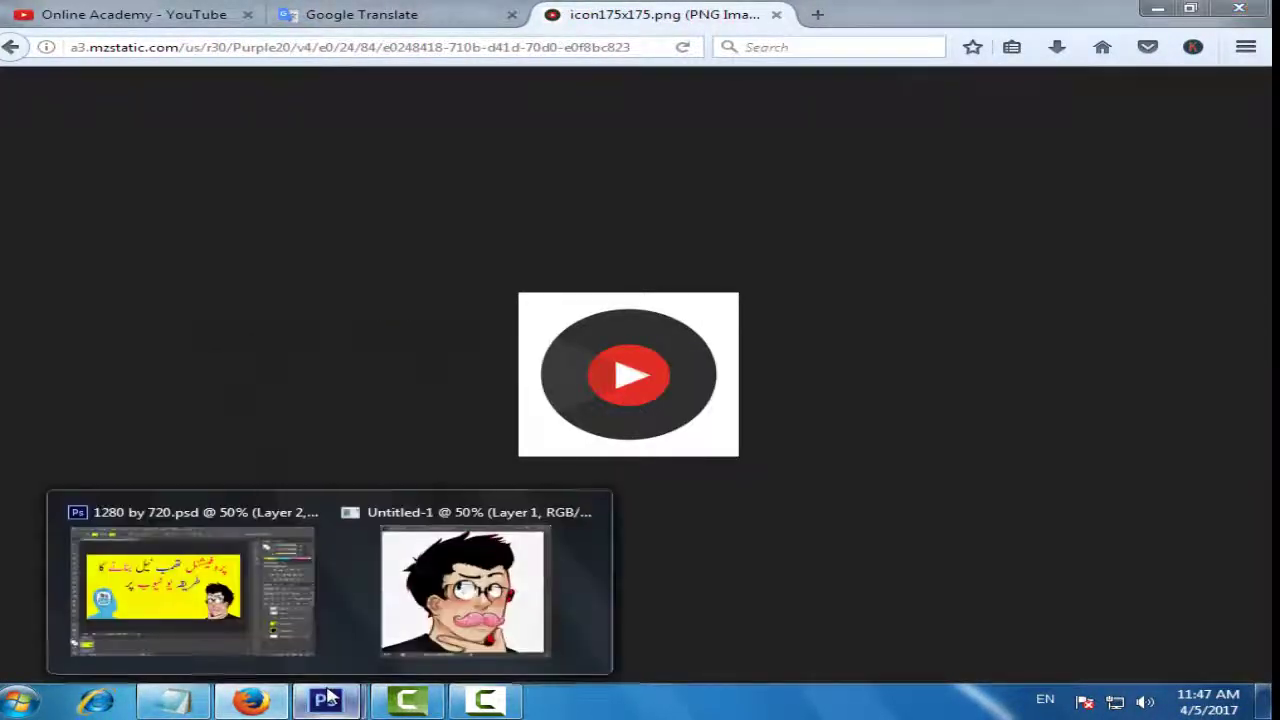
{"action": "left_click", "coordinate": [190, 590]}
{"action": "left_click", "coordinate": [54, 13]}
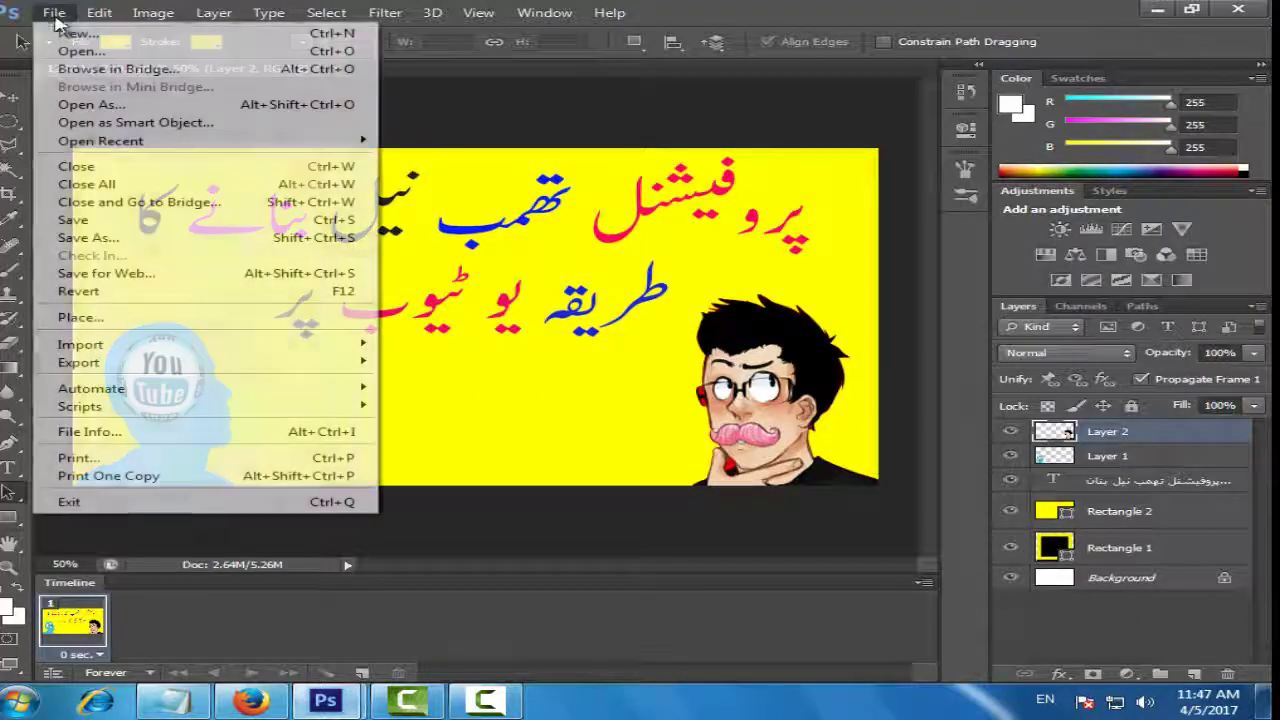
{"action": "left_click", "coordinate": [76, 33]}
{"action": "key", "text": "Return"}
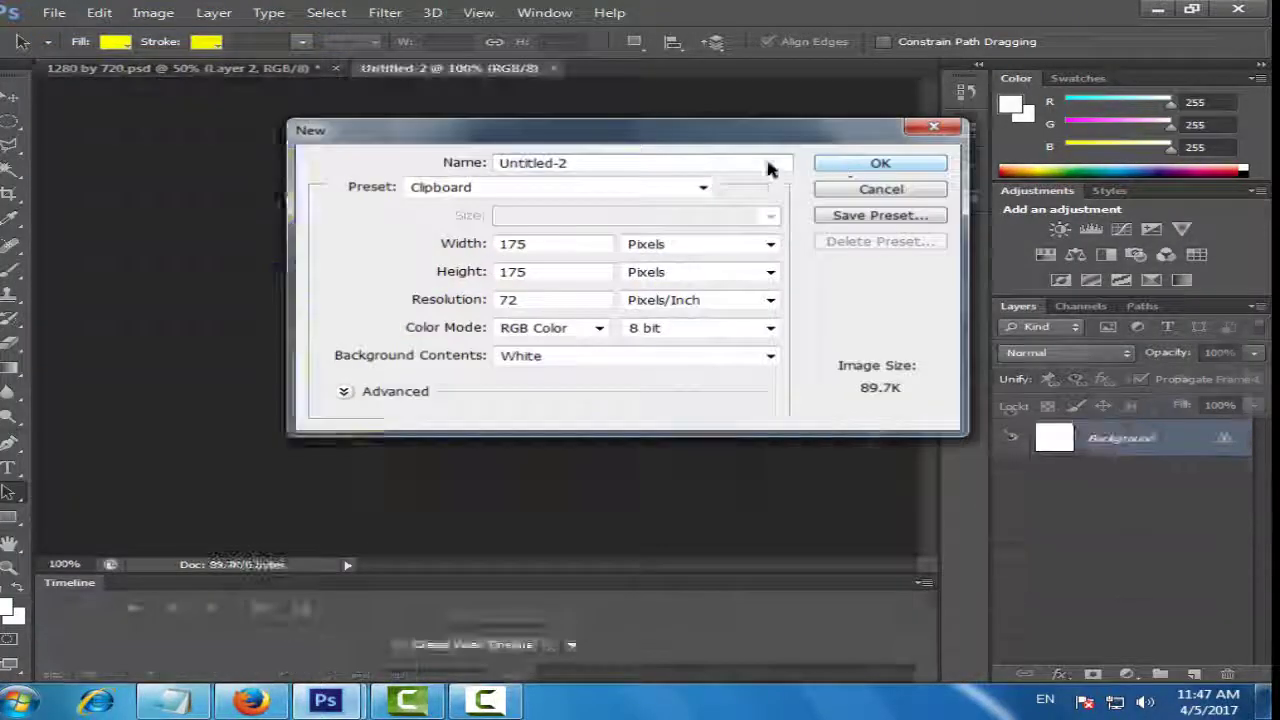
{"action": "key", "text": "ctrl+v"}
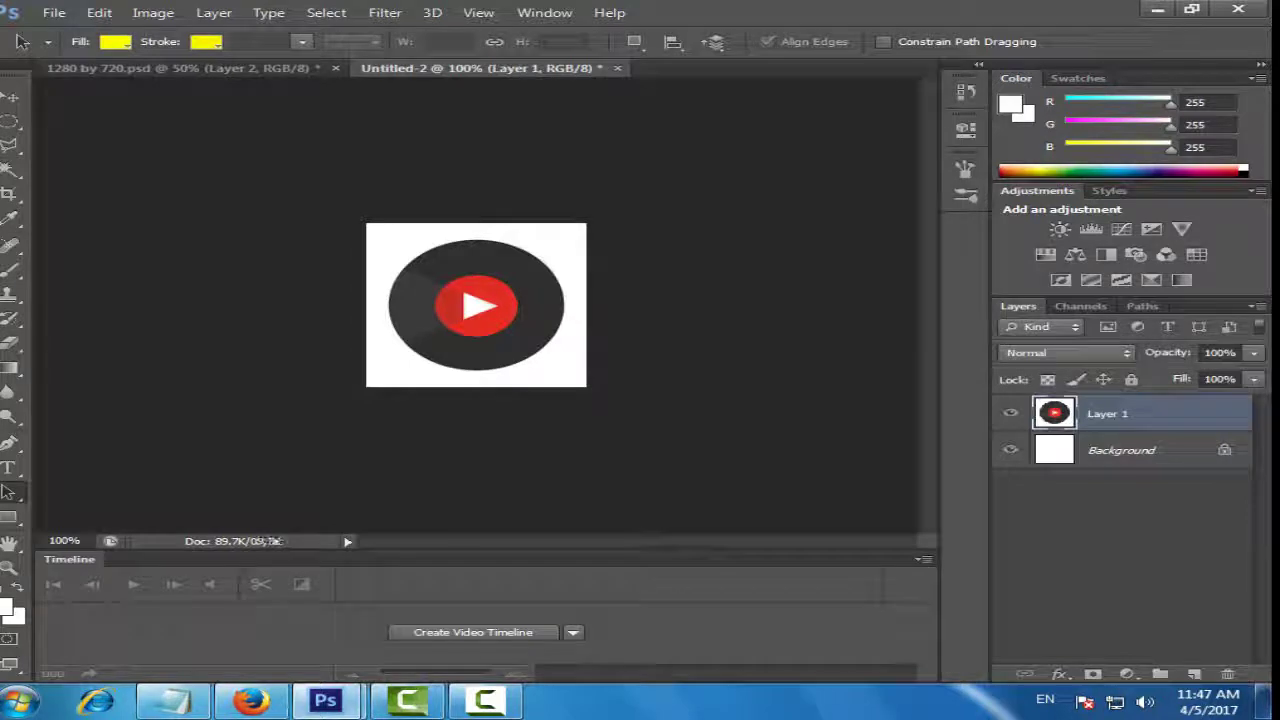
- Remove the white area around the play disc with the Magic Wand
{"action": "left_click", "coordinate": [12, 170]}
{"action": "left_click", "coordinate": [402, 260]}
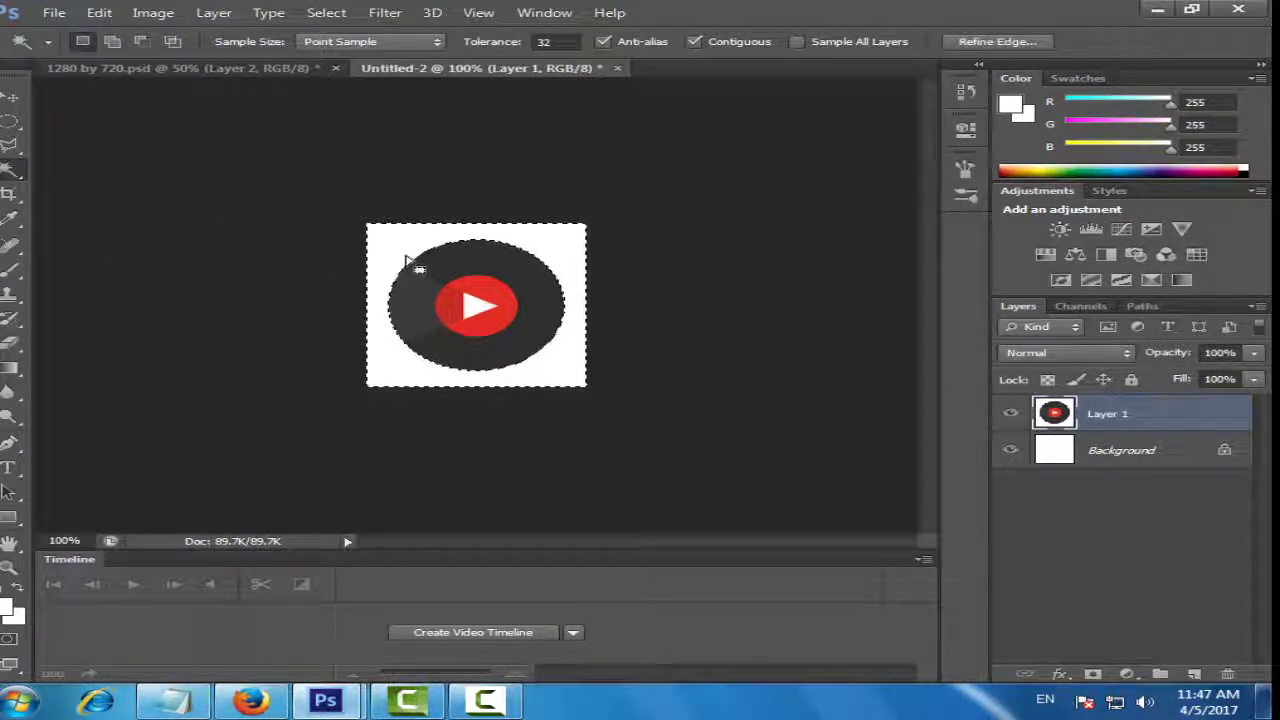
- Float the Untitled-2 document, move the cut-out play disc into the 1280 by 720 thumbnail, and close Untitled-2 without saving
{"action": "left_click", "coordinate": [280, 68]}
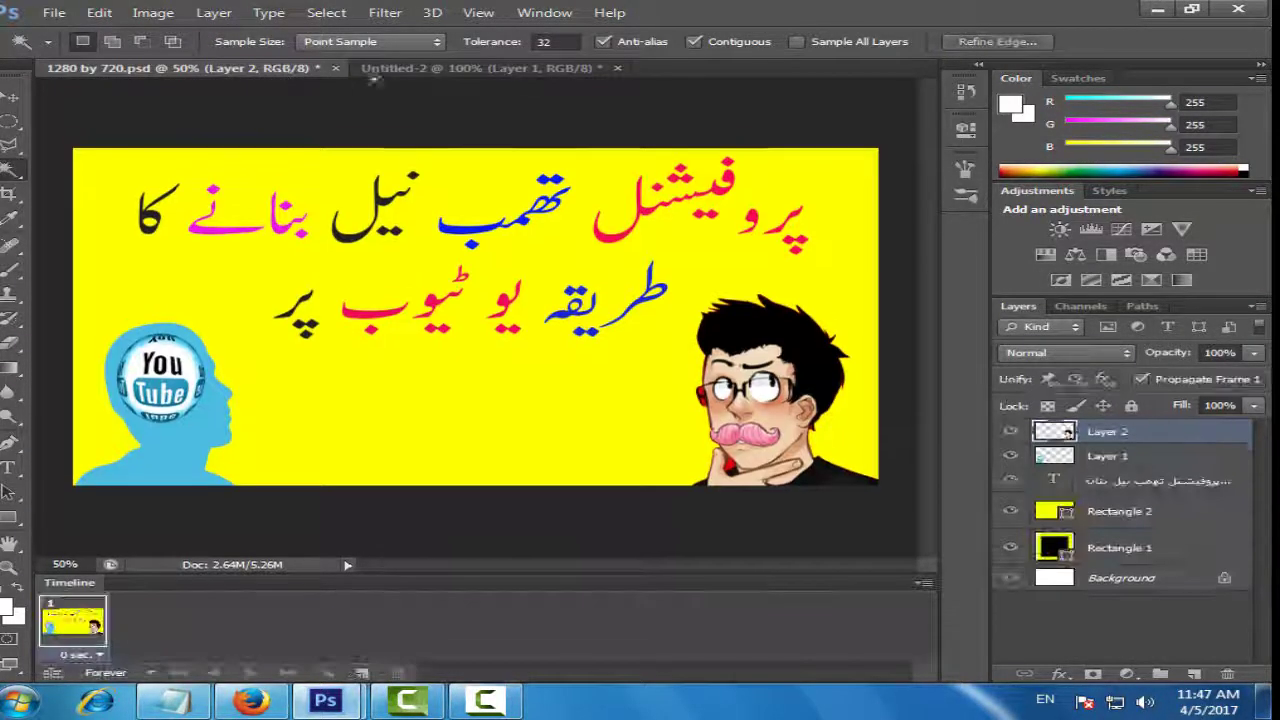
{"action": "left_click_drag", "start_coordinate": [470, 68], "coordinate": [462, 125]}
{"action": "left_click", "coordinate": [12, 96]}
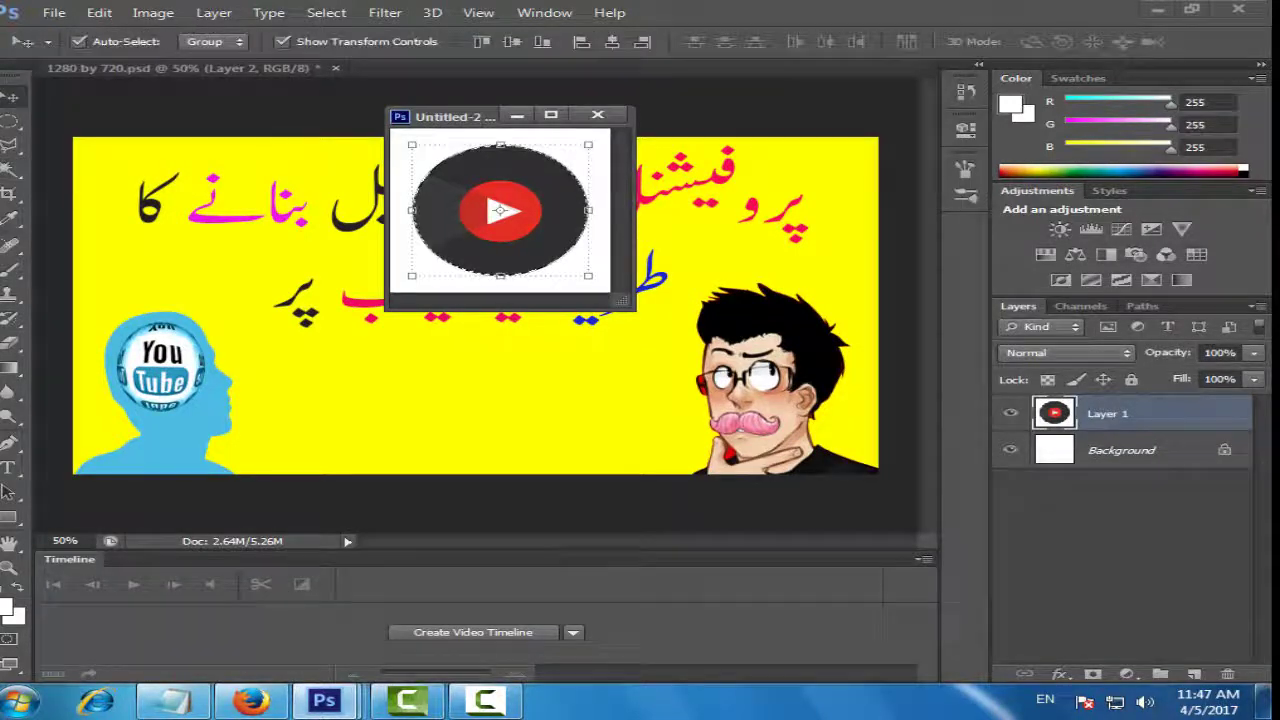
{"action": "left_click_drag", "start_coordinate": [488, 183], "coordinate": [455, 400]}
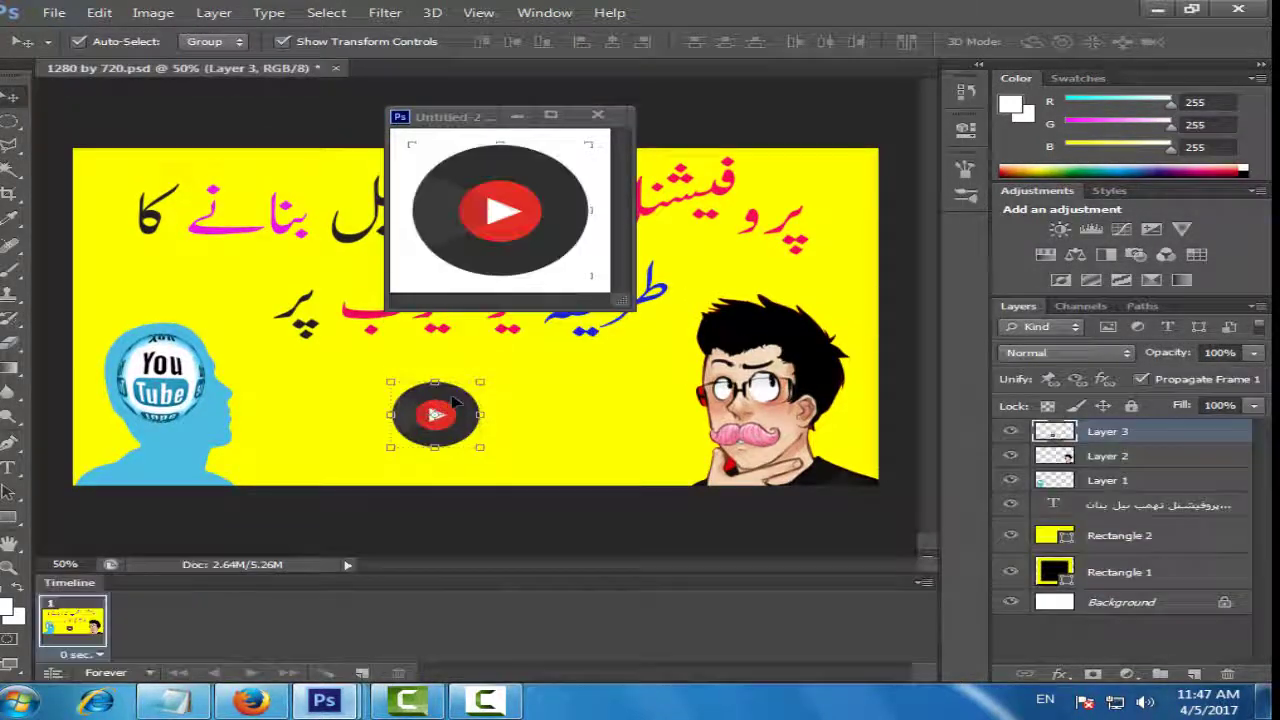
{"action": "left_click", "coordinate": [597, 117]}
{"action": "left_click", "coordinate": [624, 278]}
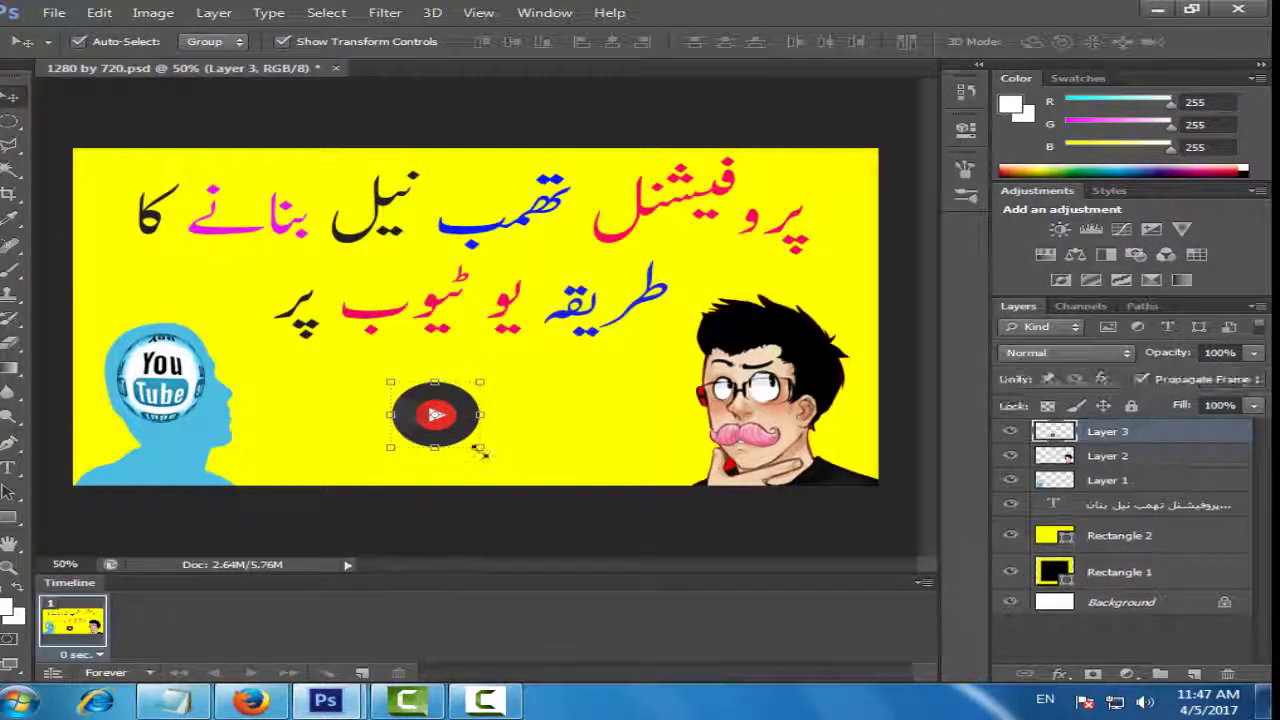
- Enlarge the play disc to about twice its width in the space between the YouTube head and the cartoon man, applying the transformation
{"action": "left_click_drag", "start_coordinate": [480, 448], "coordinate": [574, 474]}
{"action": "left_click_drag", "start_coordinate": [481, 382], "coordinate": [481, 358]}
{"action": "left_click_drag", "start_coordinate": [483, 413], "coordinate": [475, 413]}
{"action": "left_click", "coordinate": [9, 491]}
{"action": "left_click", "coordinate": [537, 276]}
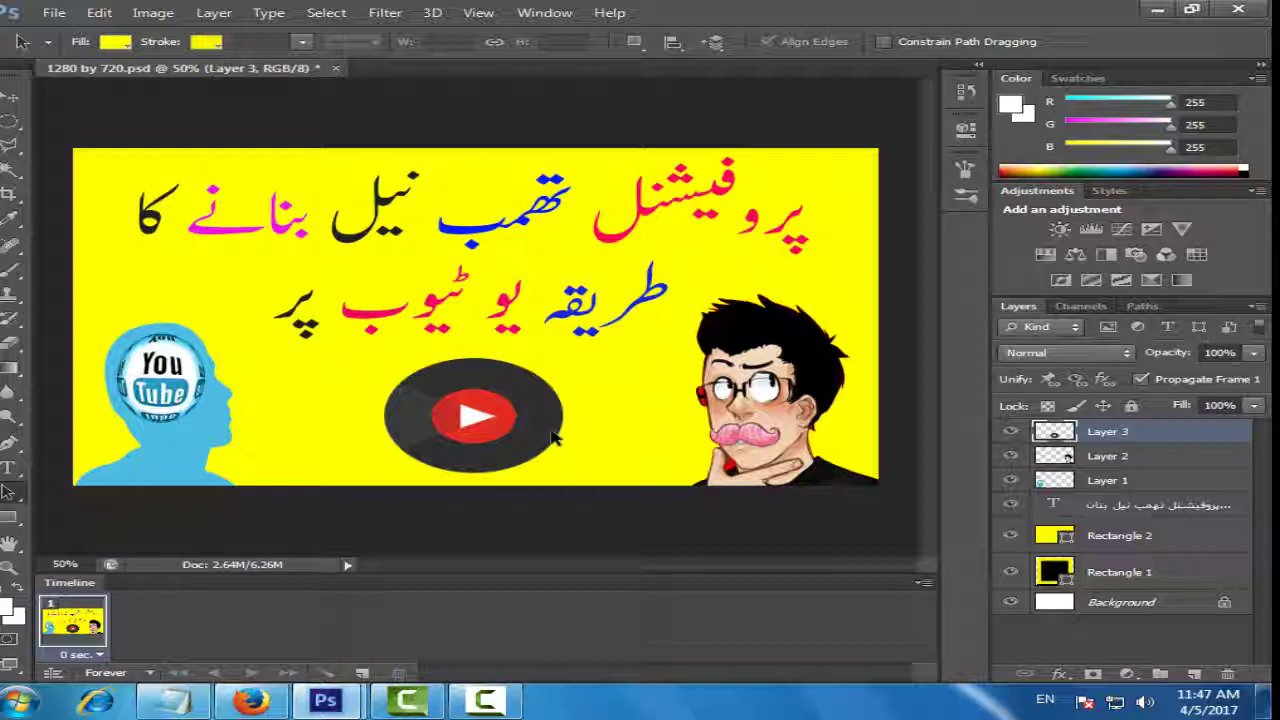
{"action": "left_click", "coordinate": [408, 702]}
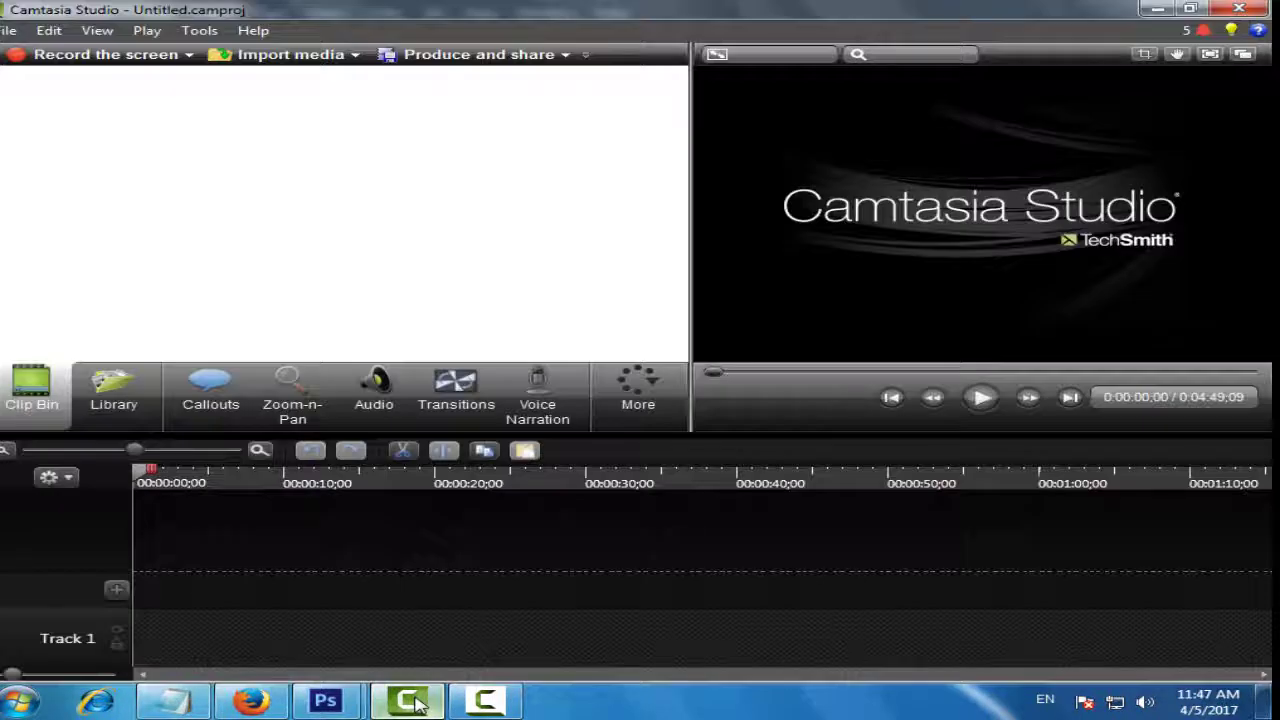
{"action": "left_click", "coordinate": [485, 702]}
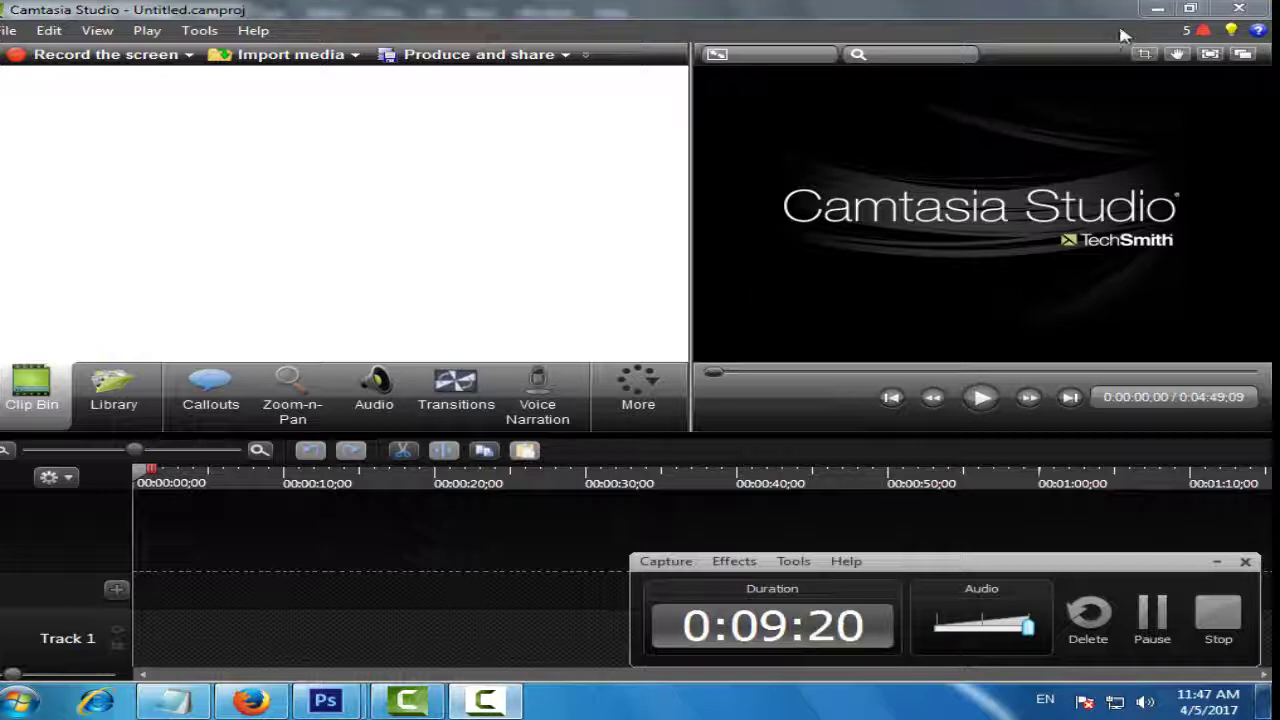
{"action": "left_click", "coordinate": [1157, 9]}
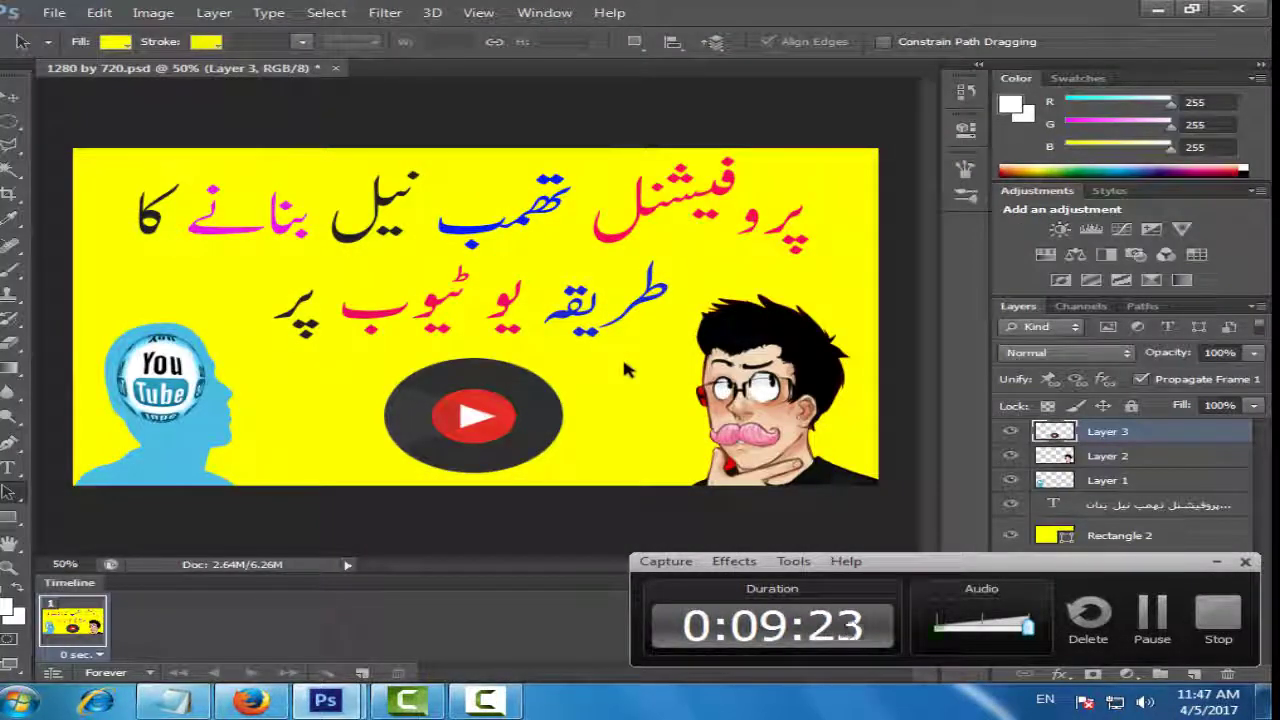
{"action": "left_click", "coordinate": [1216, 564]}
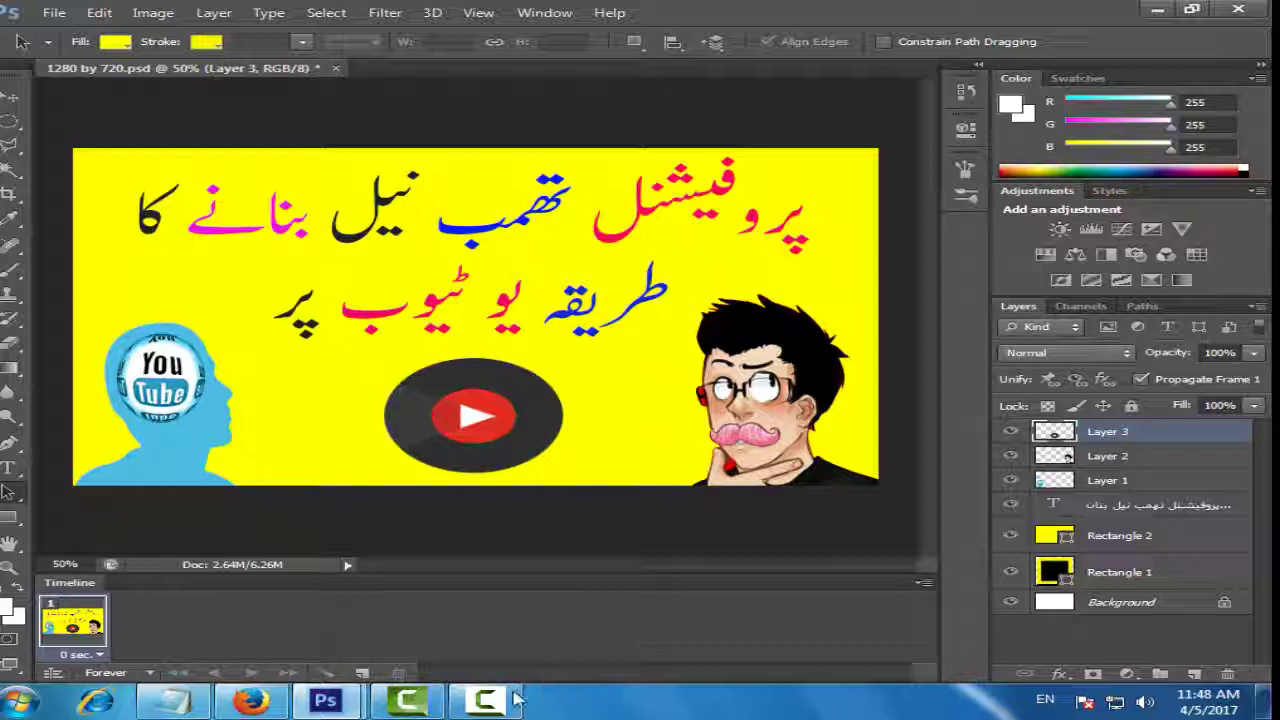
{"action": "mouse_move", "coordinate": [500, 703]}
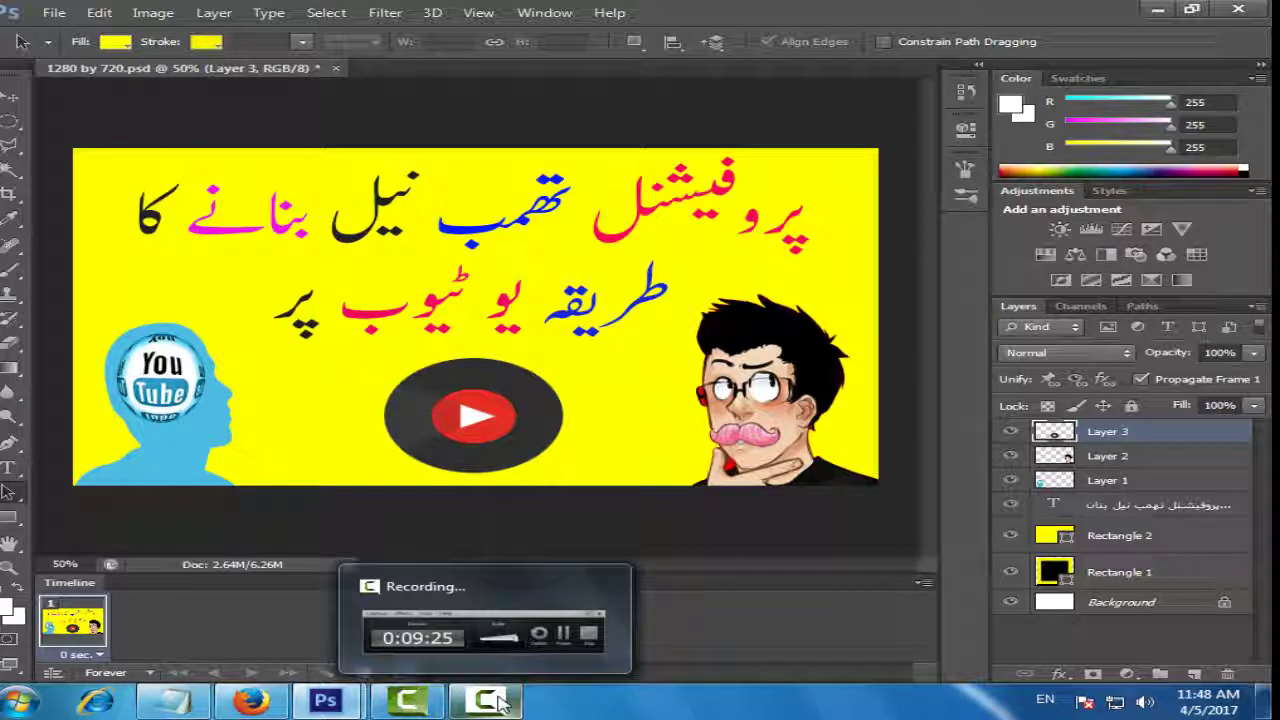